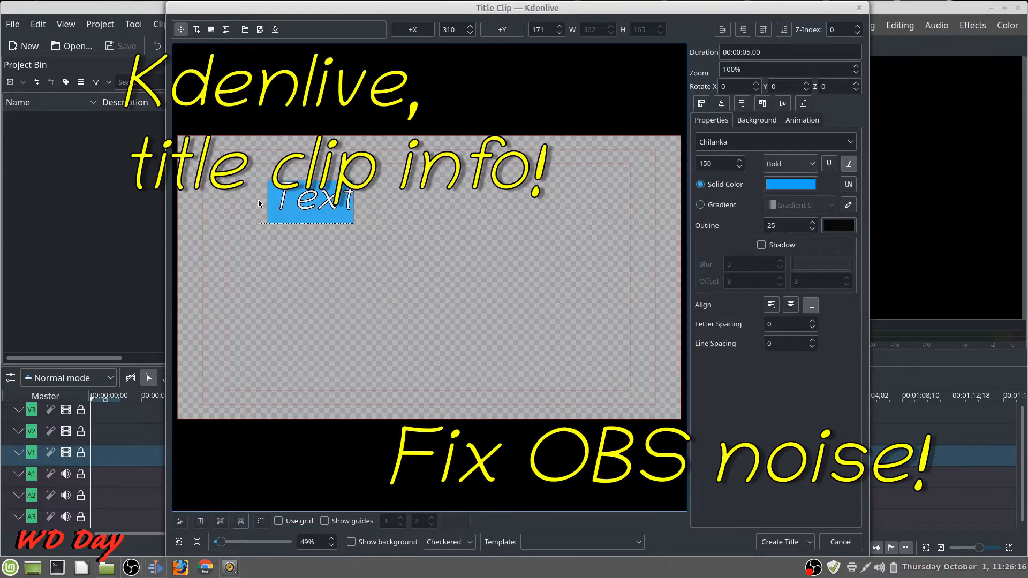
Replace the placeholder title text with "More title stuff" and move it to the lower part of the frame, about X 402, Y 802
type("Mo")
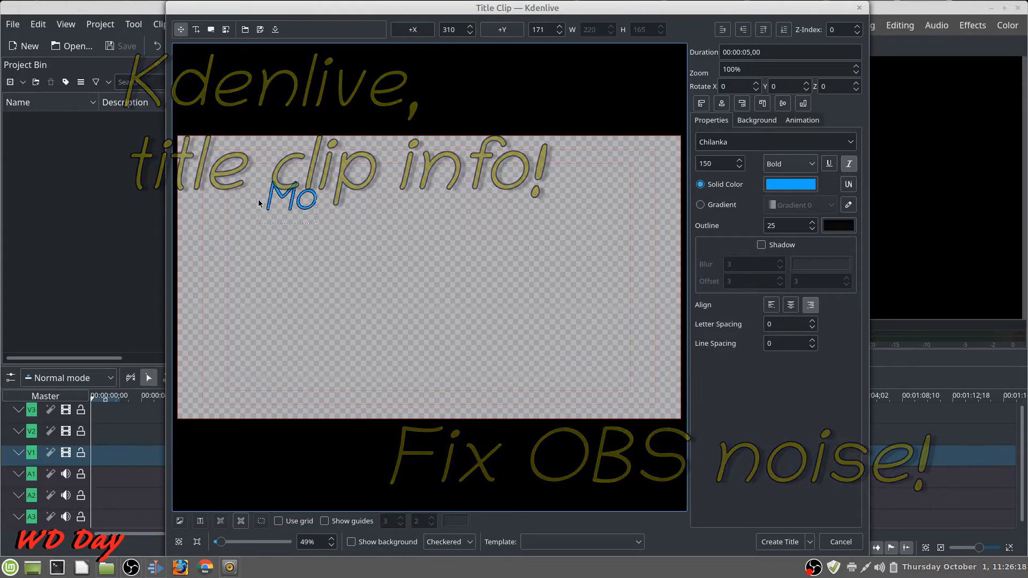
type("re titl")
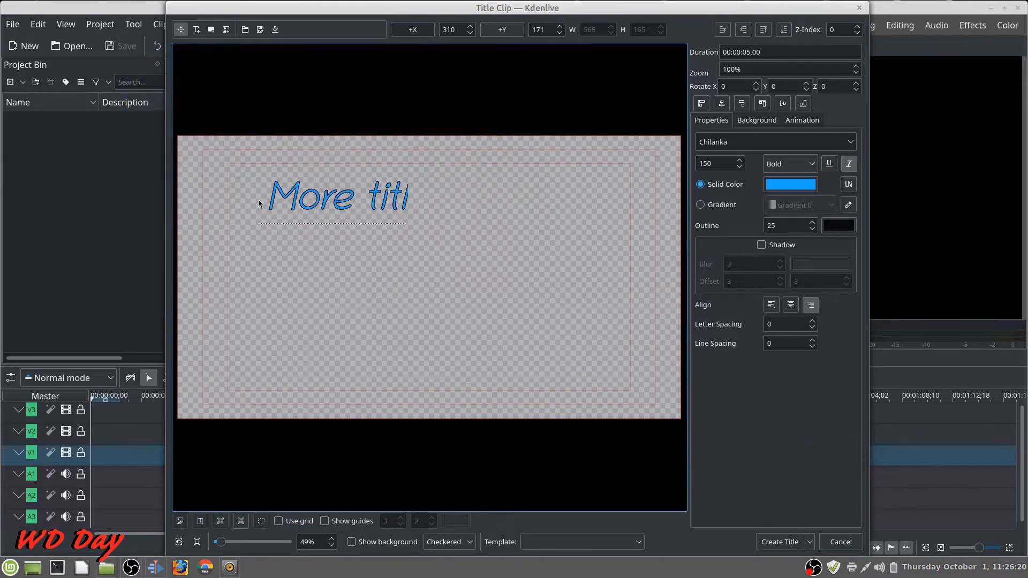
type("e")
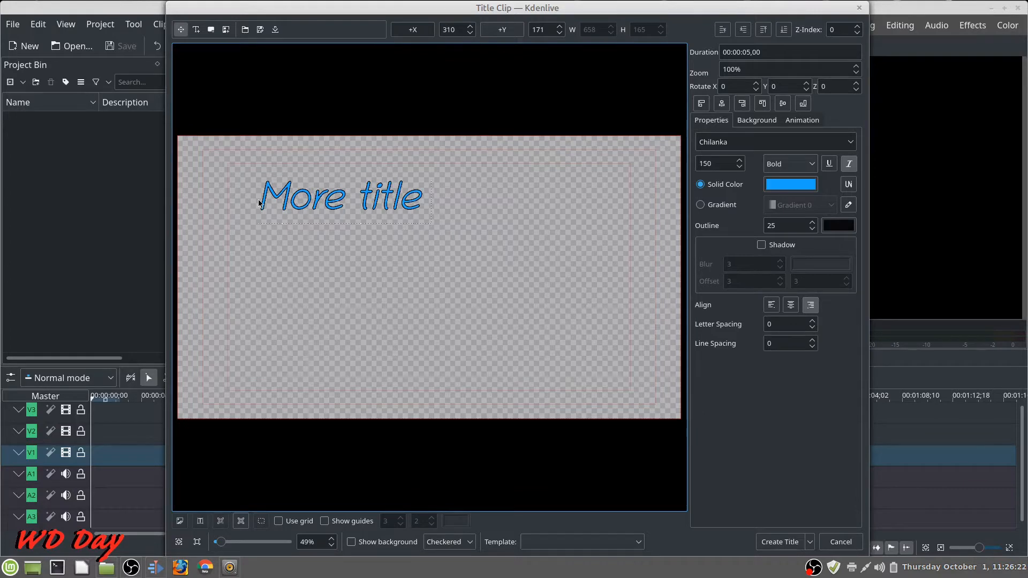
type(" stu")
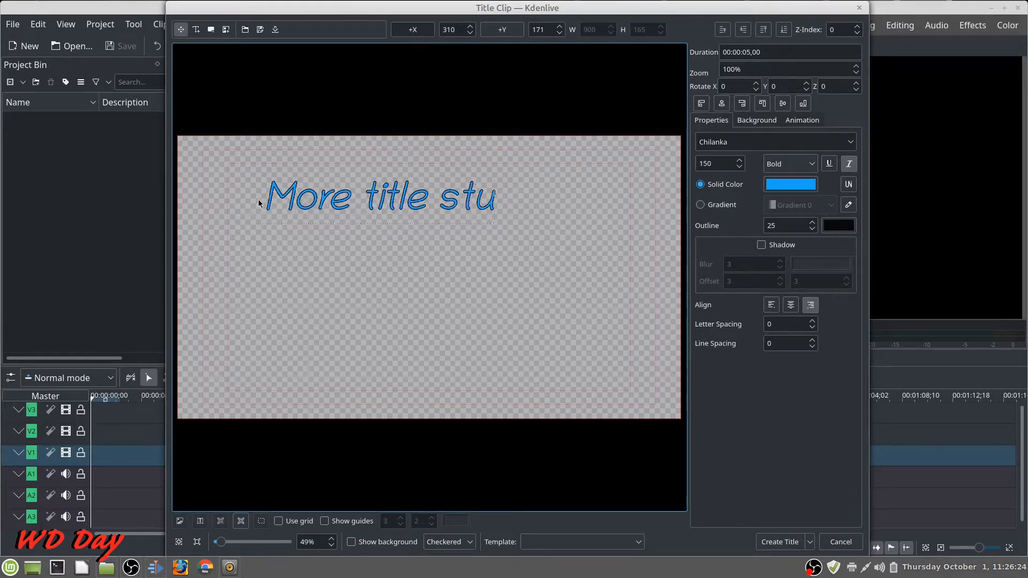
type("ff")
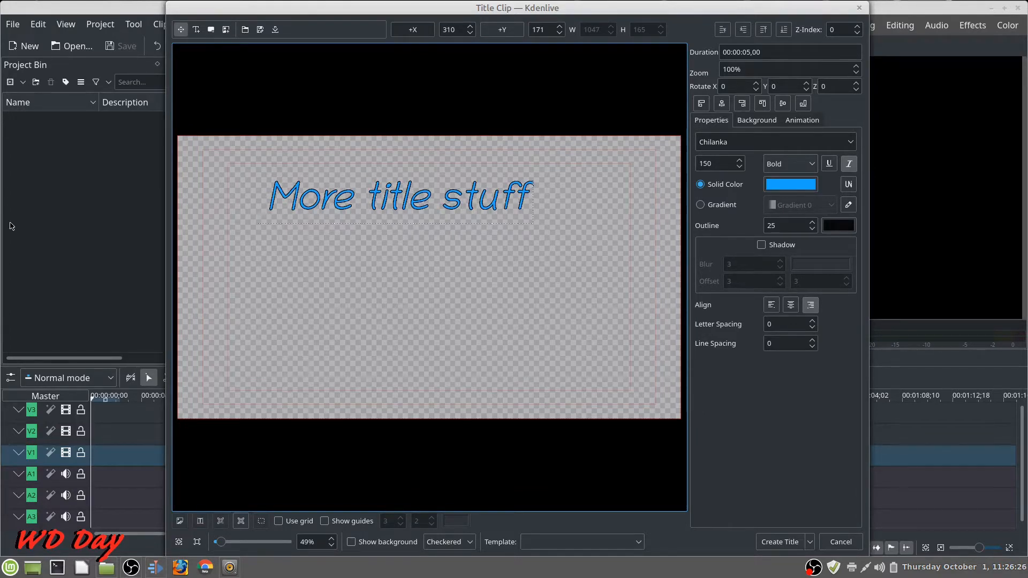
left_click(572, 241)
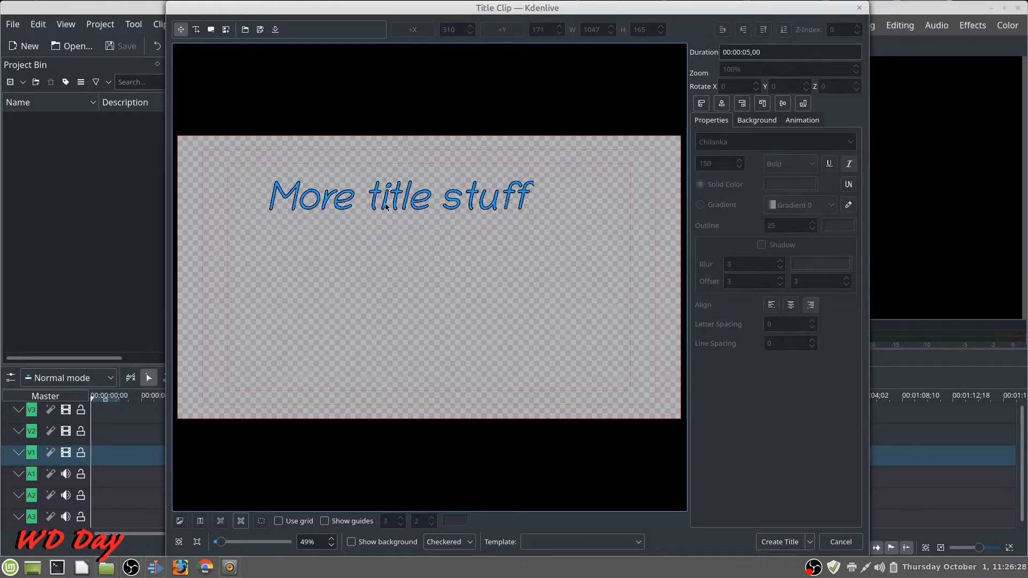
left_click_drag(425, 202, 448, 364)
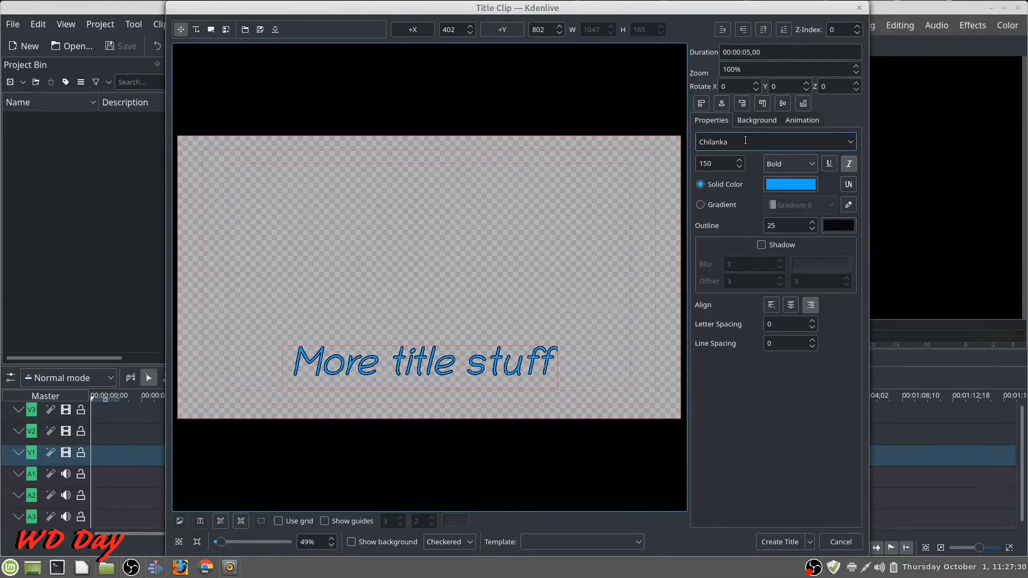
Try the gradient fill and the underline on the title text, switching each one back off
left_click(701, 205)
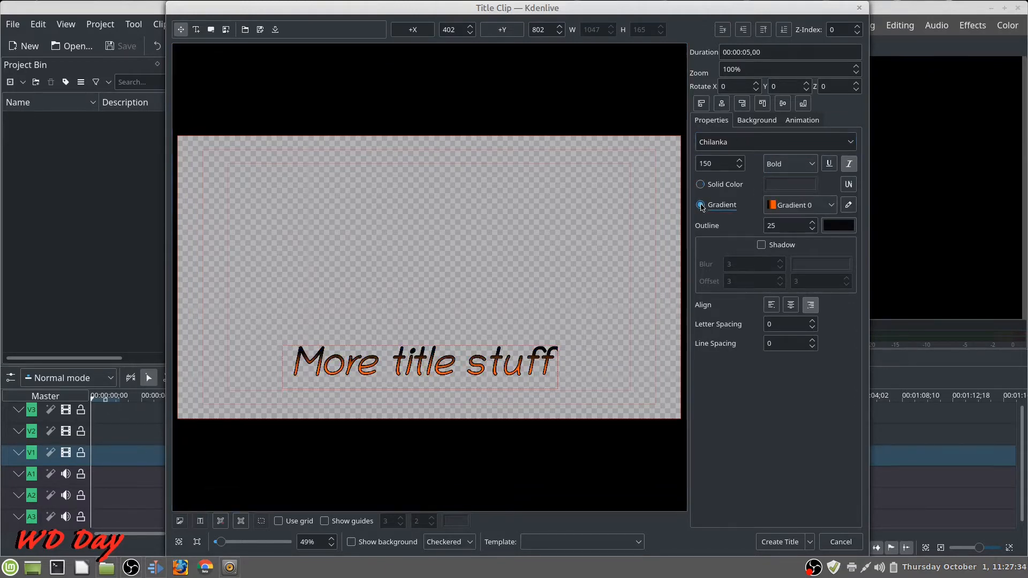
left_click(700, 185)
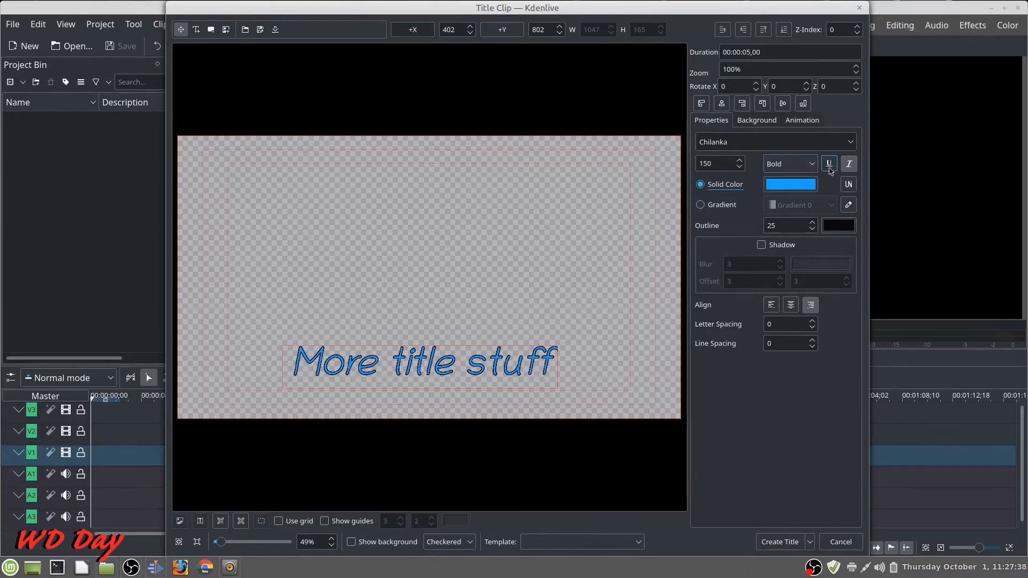
left_click(829, 165)
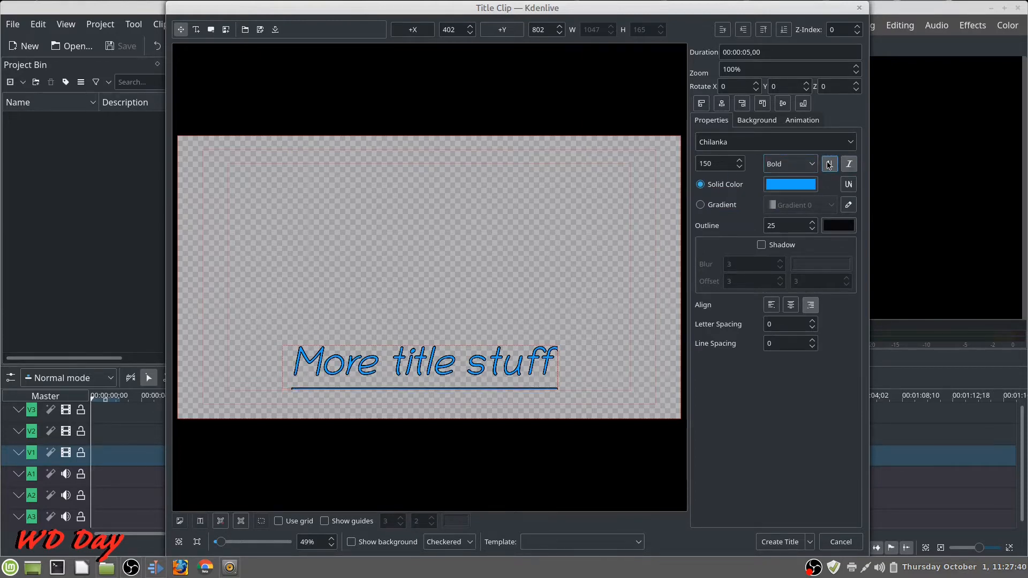
left_click(828, 164)
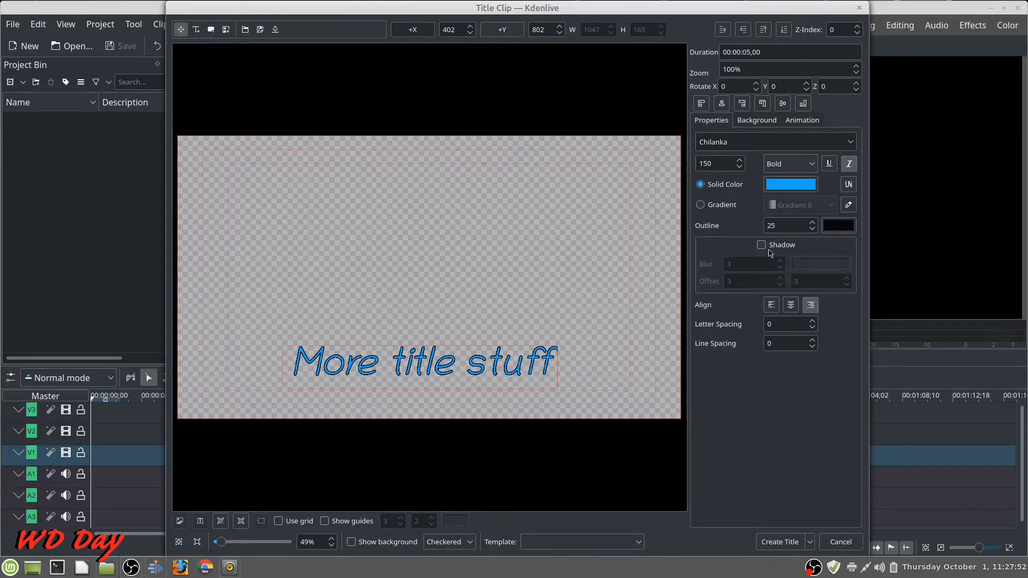
Enable the shadow on the title text and set its horizontal offset to 10
left_click(761, 245)
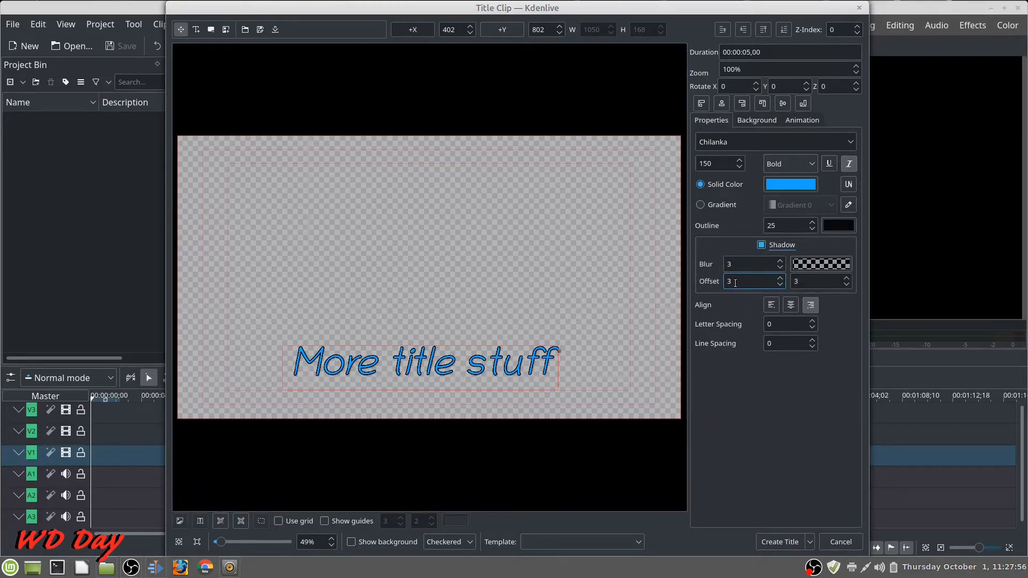
left_click_drag(731, 281, 726, 284)
type("10")
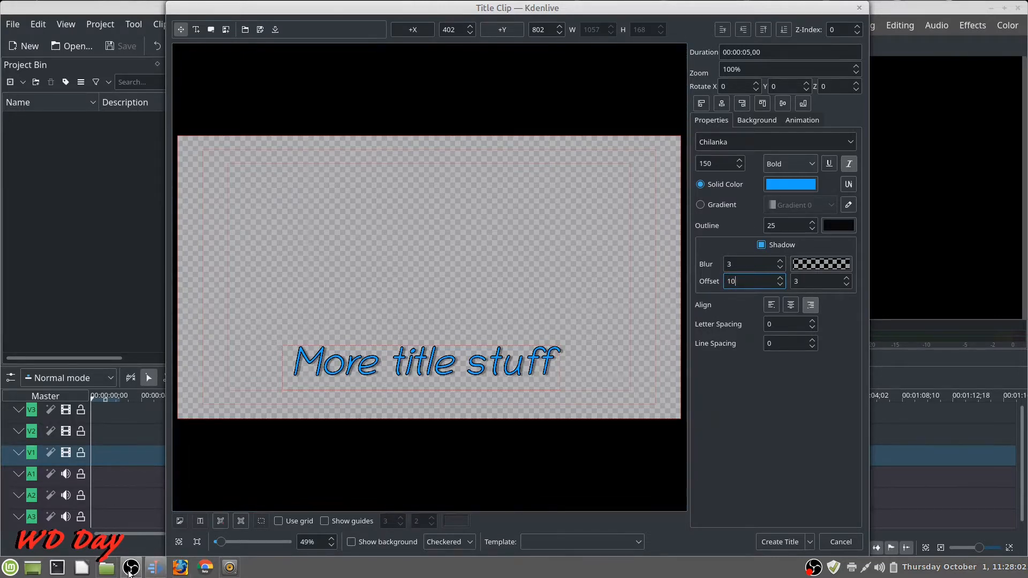
Check the recording in the OBS window and minimize it to return to the title editor
left_click(130, 569)
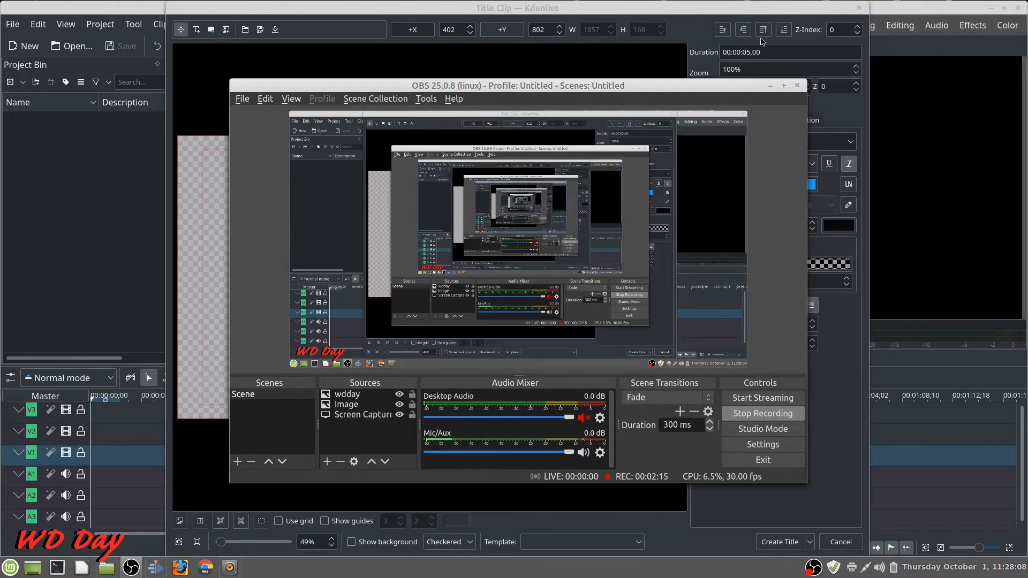
left_click(771, 87)
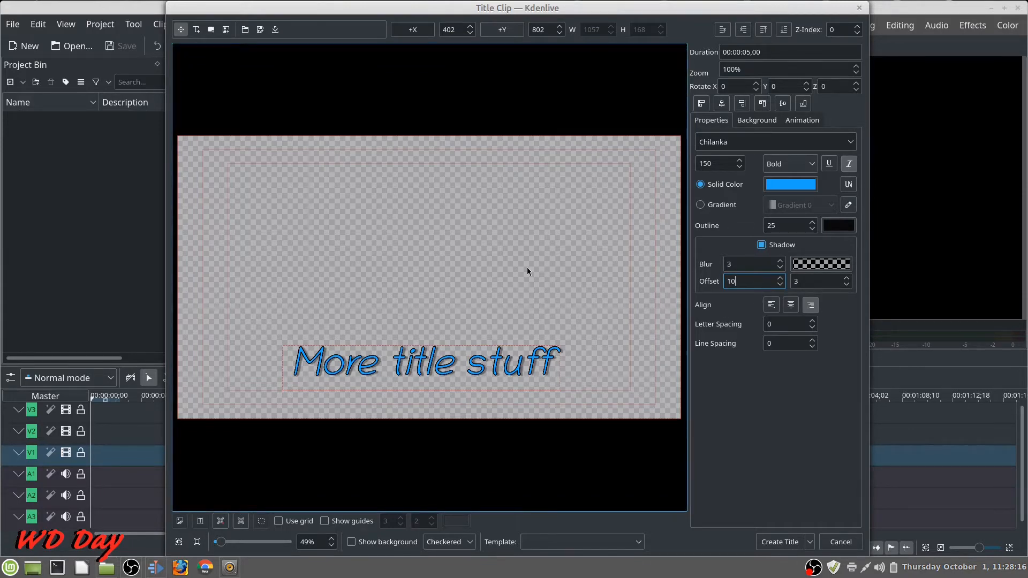
Reposition the title text slightly further left, at about X 335, Y 800
left_click(507, 253)
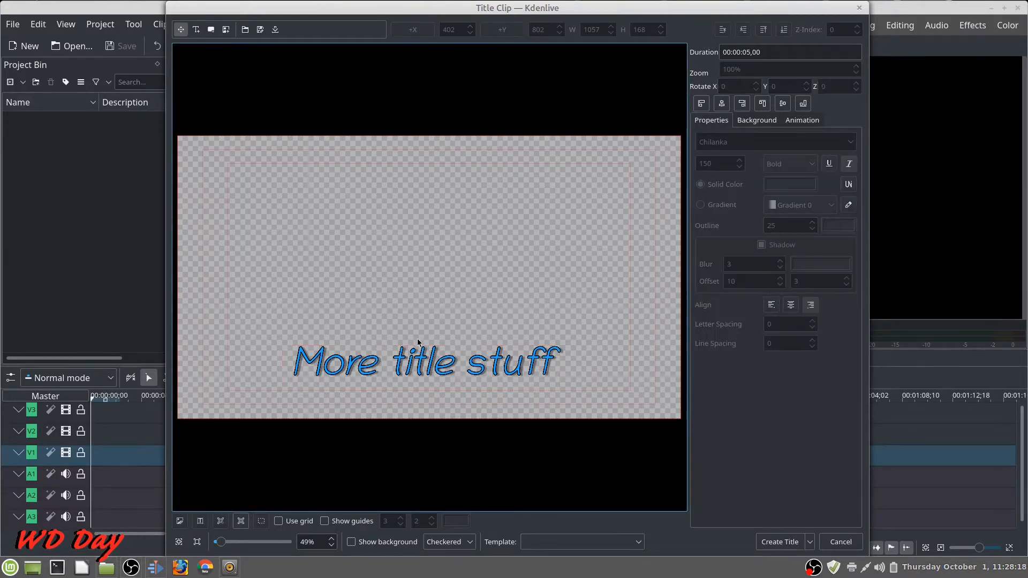
mouse_move(427, 366)
left_mouse_down()
mouse_move(432, 262)
mouse_move(374, 229)
mouse_move(333, 226)
mouse_move(394, 385)
mouse_move(408, 363)
left_mouse_up()
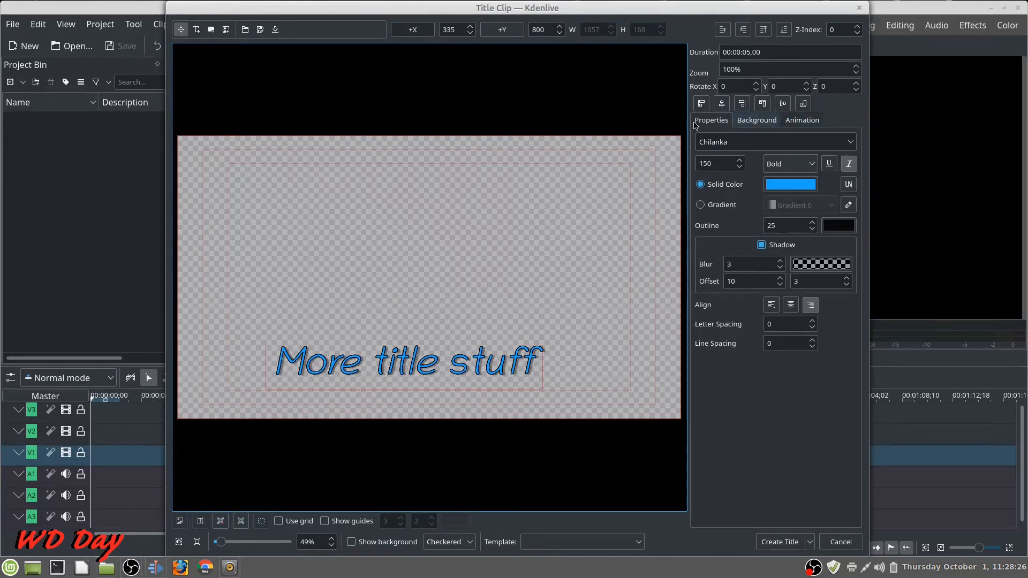
Resize the title animation's start rectangle to 50% and place it just below the frame, at about X 361, Y 1079
left_click(802, 120)
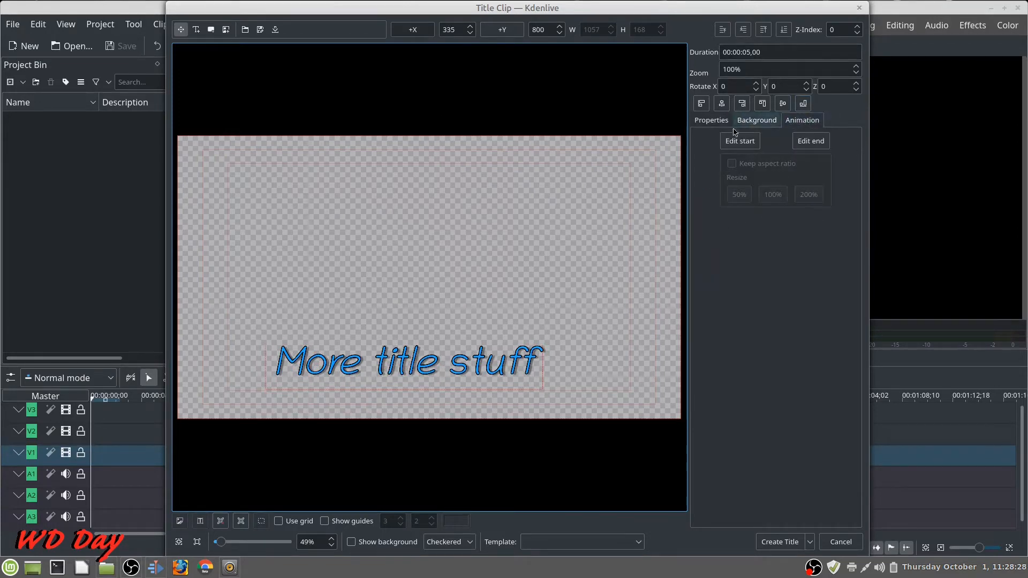
left_click(743, 144)
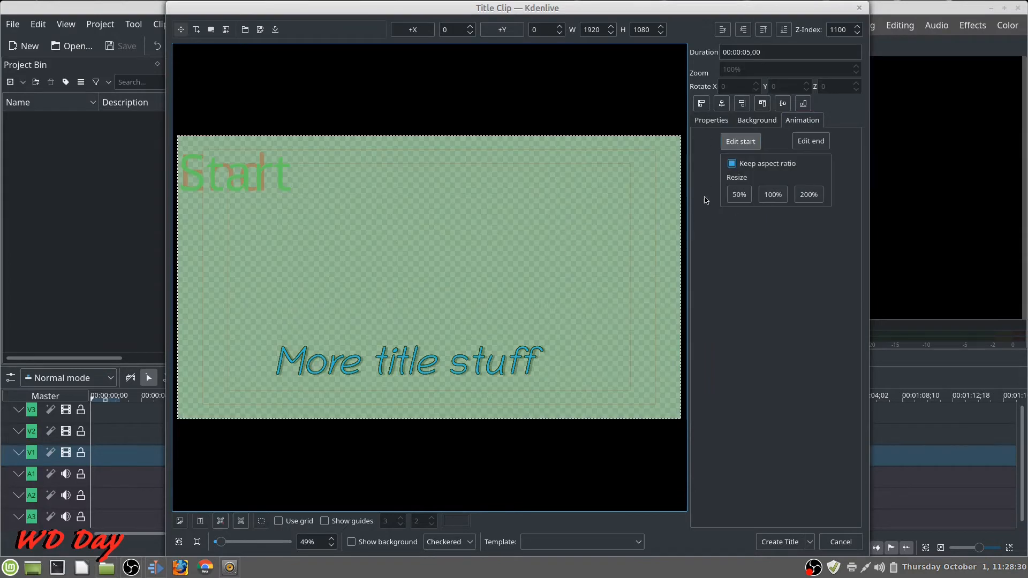
left_click(739, 194)
left_click_drag(335, 213, 409, 398)
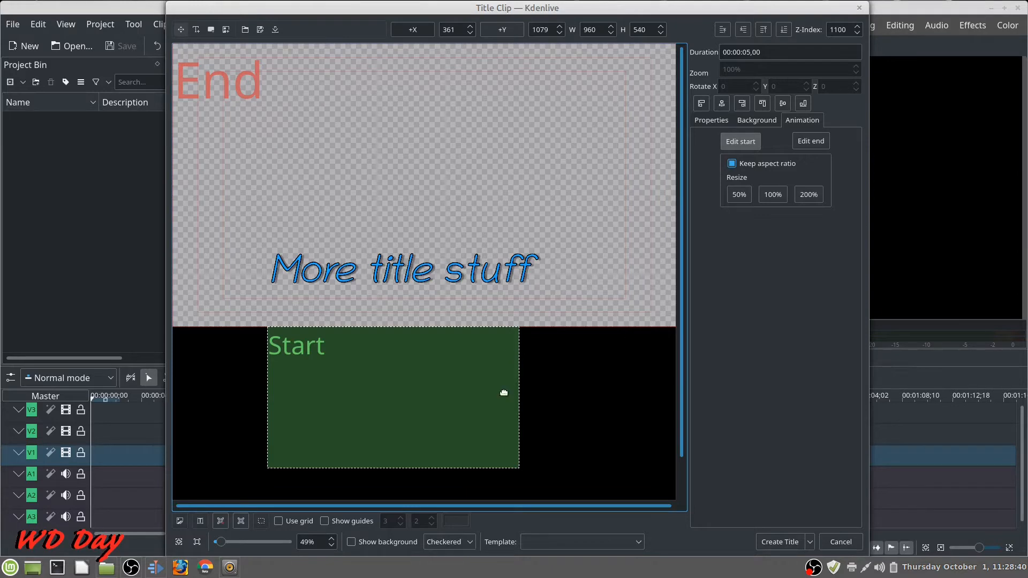
Move the start rectangle past the frame's left edge and over to its right edge, at about X 1857, Y 334
left_click(566, 210)
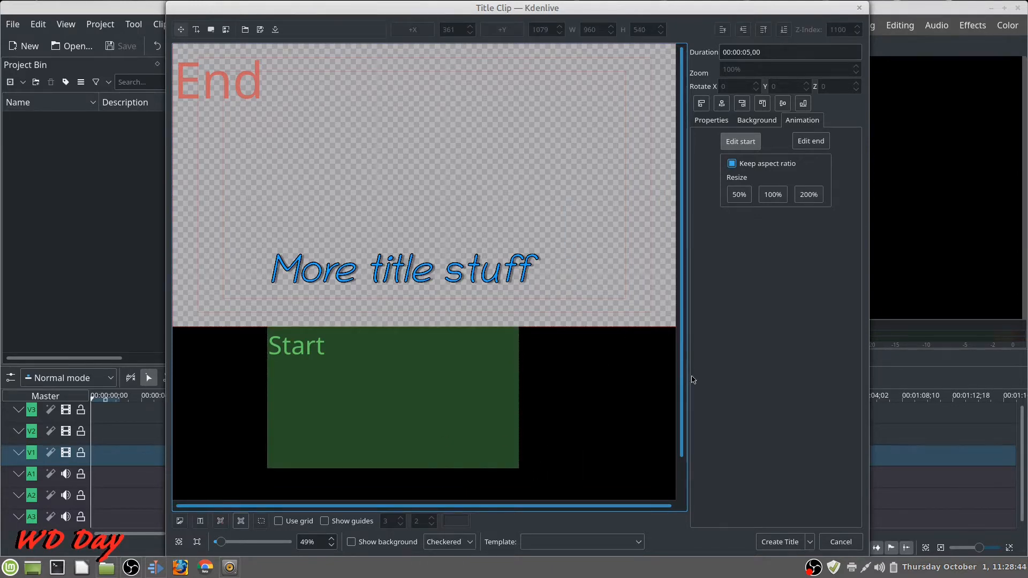
scroll(329, 355, "down", 1)
left_click(365, 360)
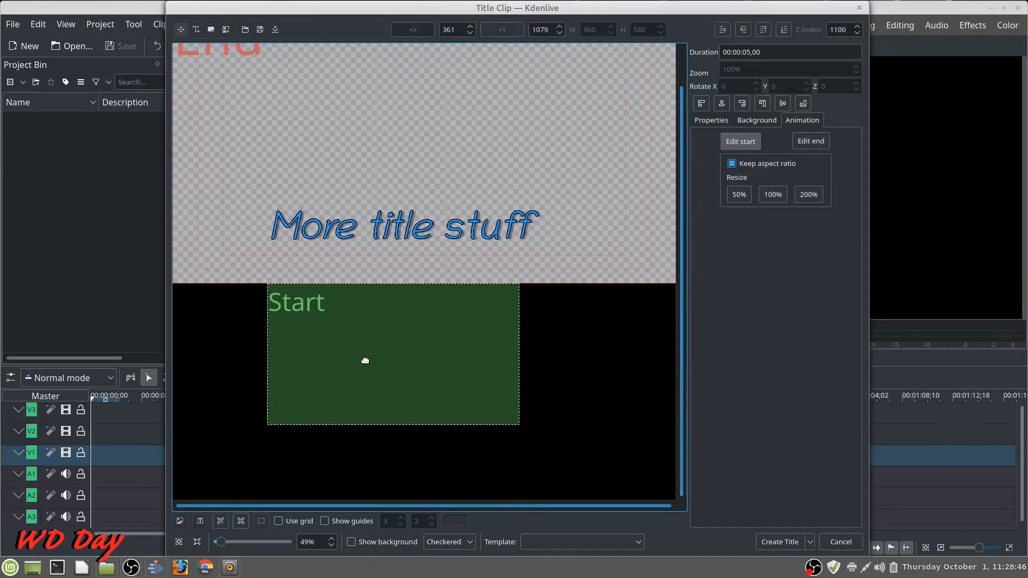
left_click_drag(365, 360, 48, 160)
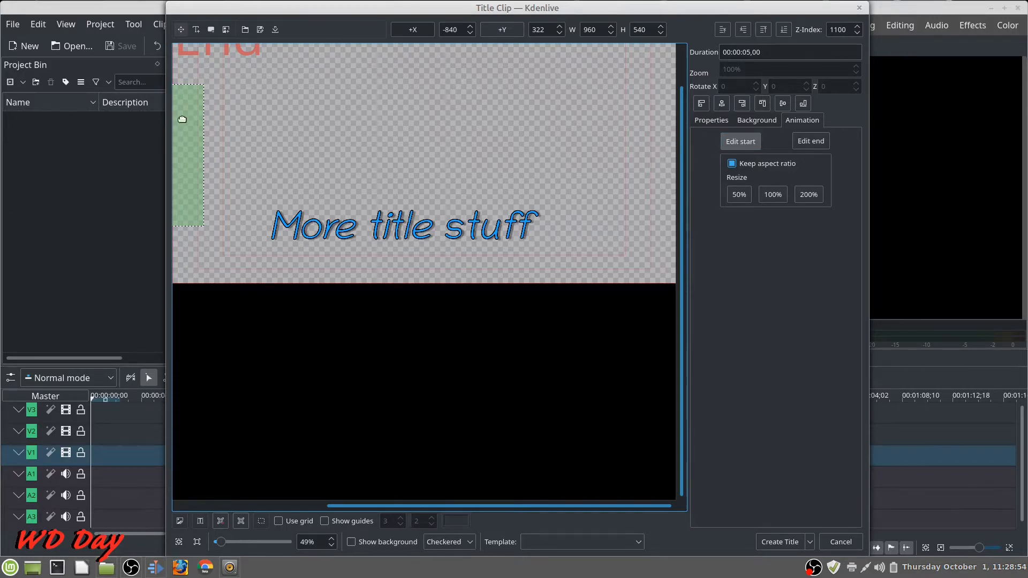
left_click_drag(175, 123, 885, 145)
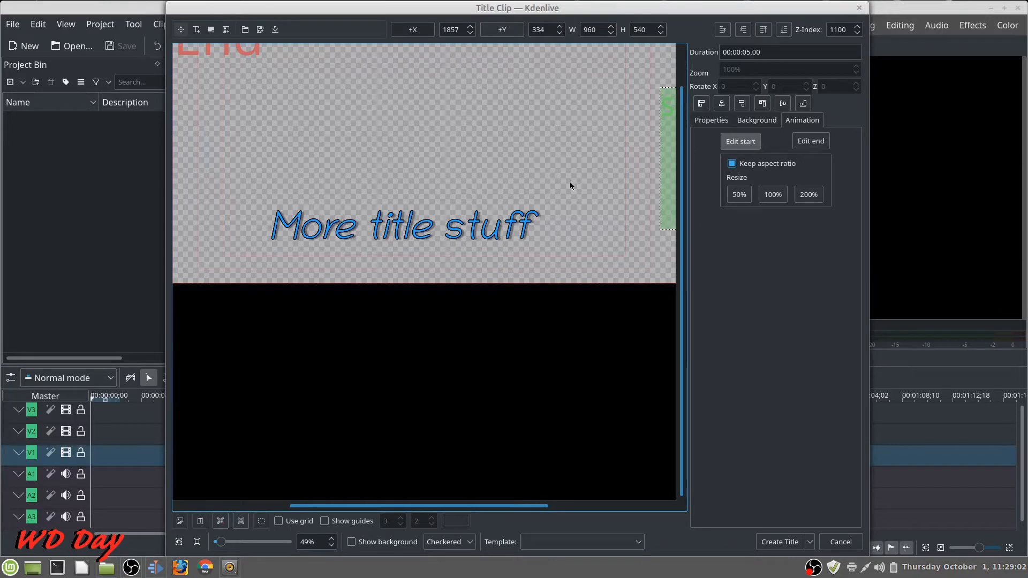
Resize the animation's end rectangle to 50% and place it below the frame, at about X 38, Y 1148
left_click(811, 141)
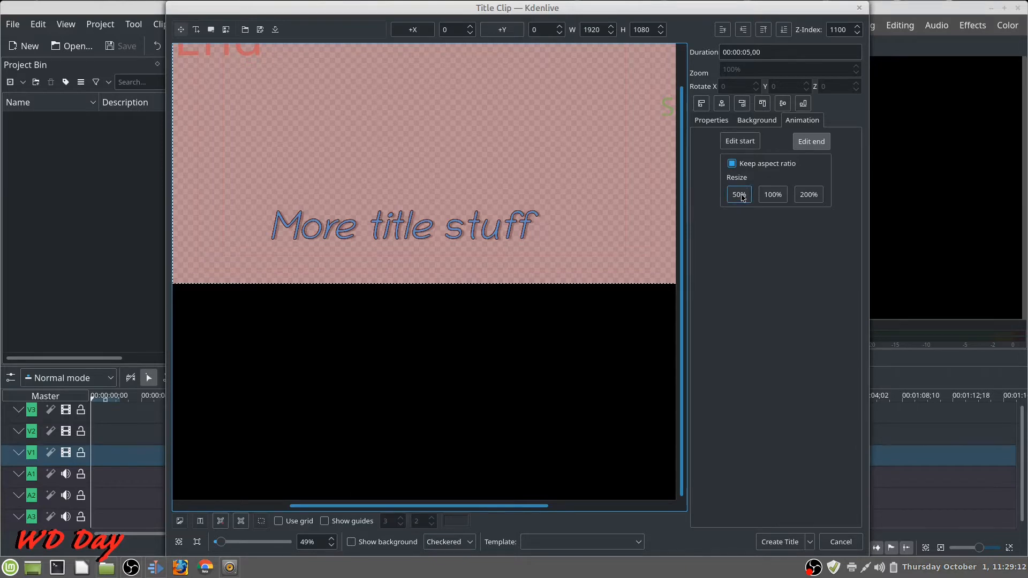
left_click(740, 197)
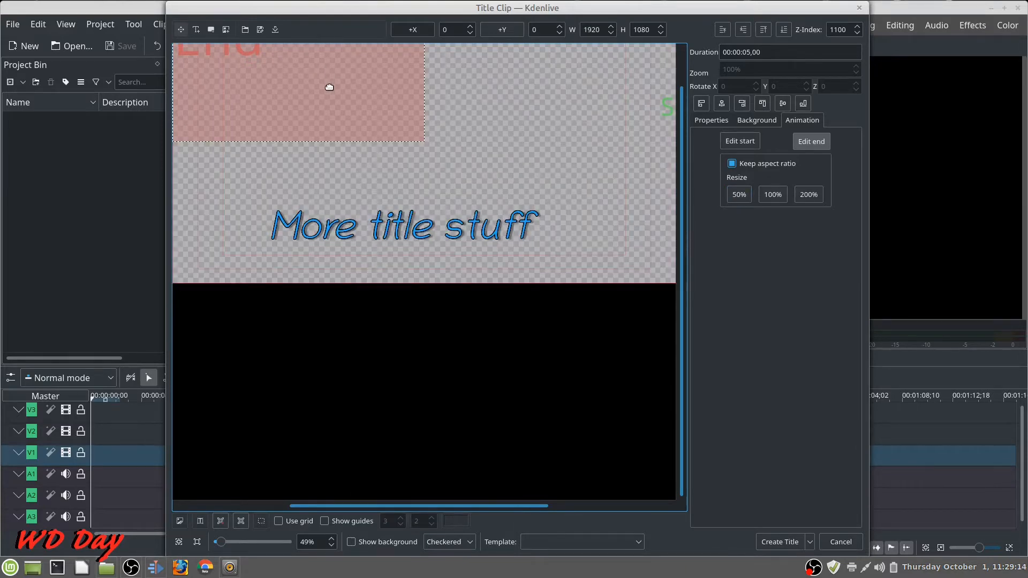
left_click_drag(328, 83, 340, 396)
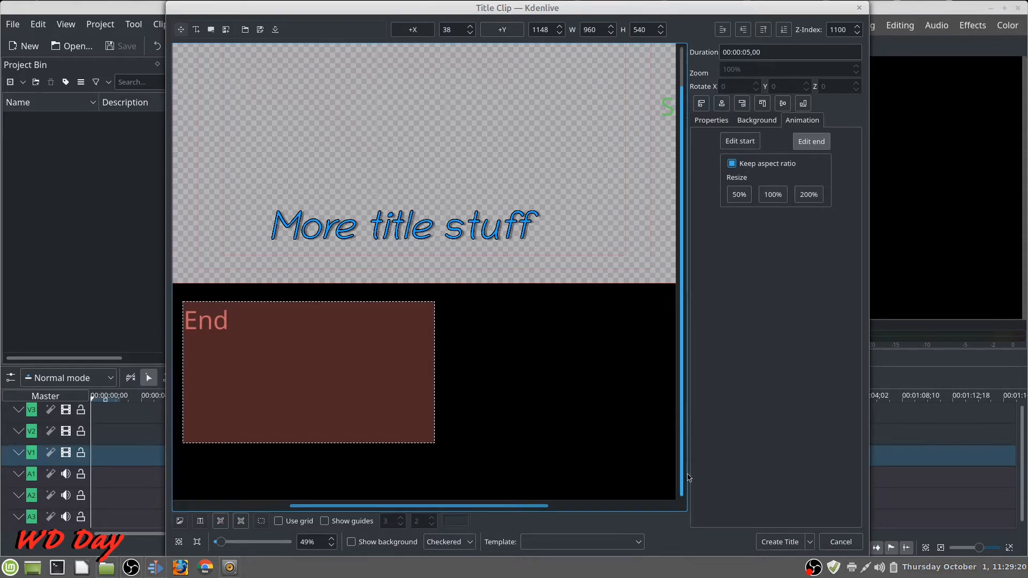
Move the end rectangle outside the frame beyond its upper-left corner, at about X -948, Y -538
left_click_drag(305, 381, 197, 152)
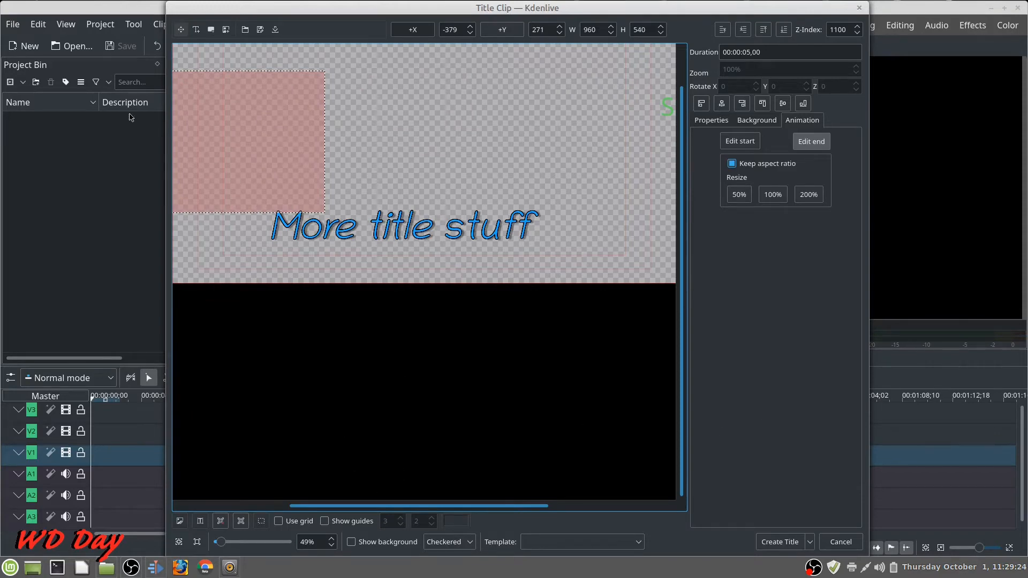
left_click_drag(229, 130, 294, 223)
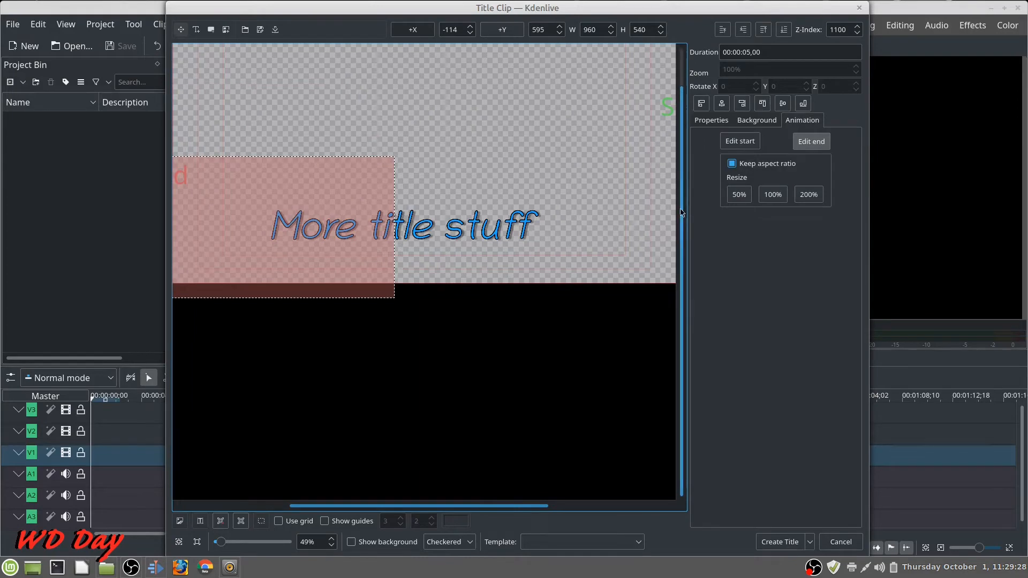
scroll(683, 264, "up", 1)
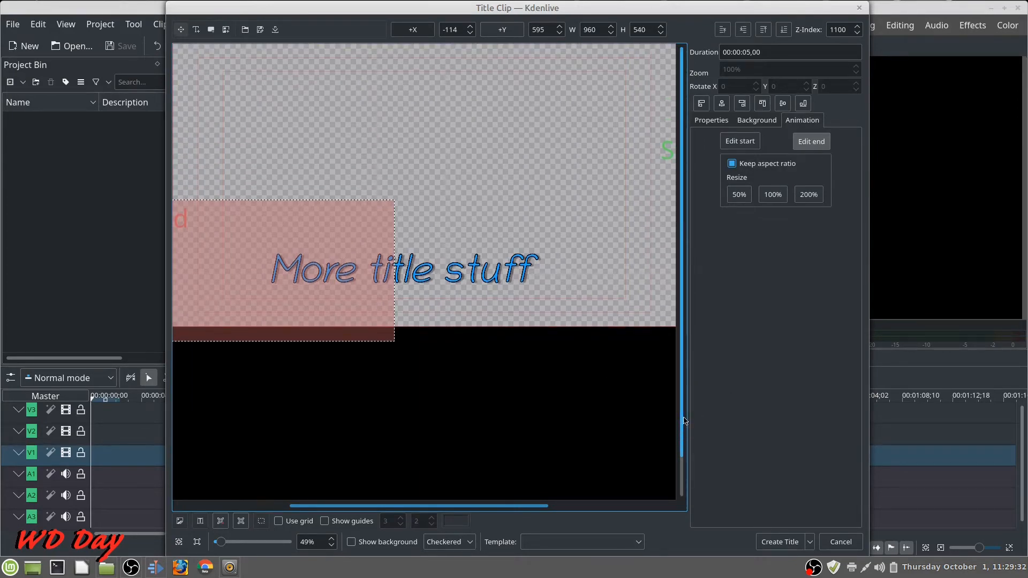
mouse_move(447, 505)
left_mouse_down()
mouse_move(570, 506)
mouse_move(302, 493)
mouse_move(450, 495)
left_mouse_up()
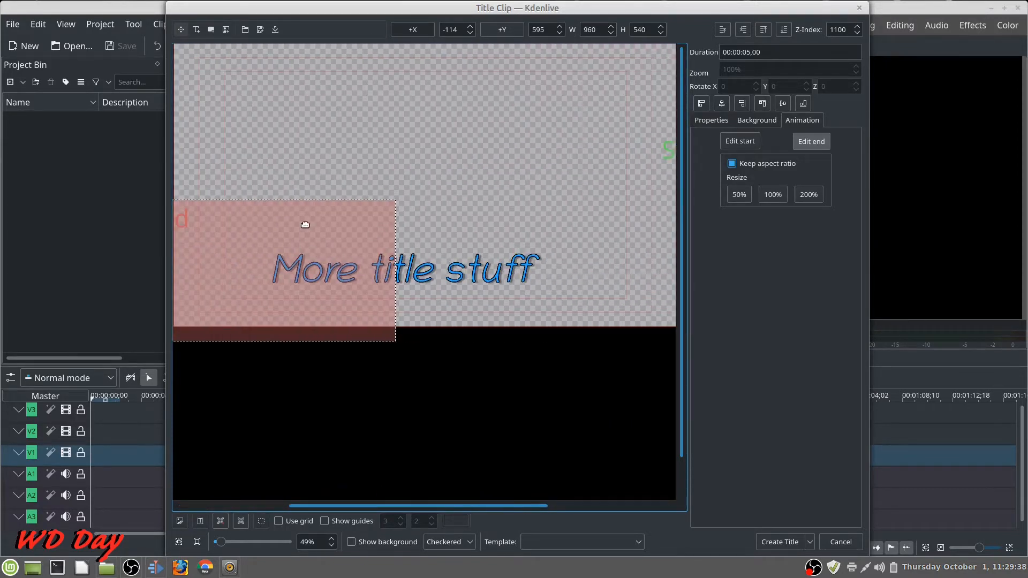
left_click_drag(306, 222, 121, 30)
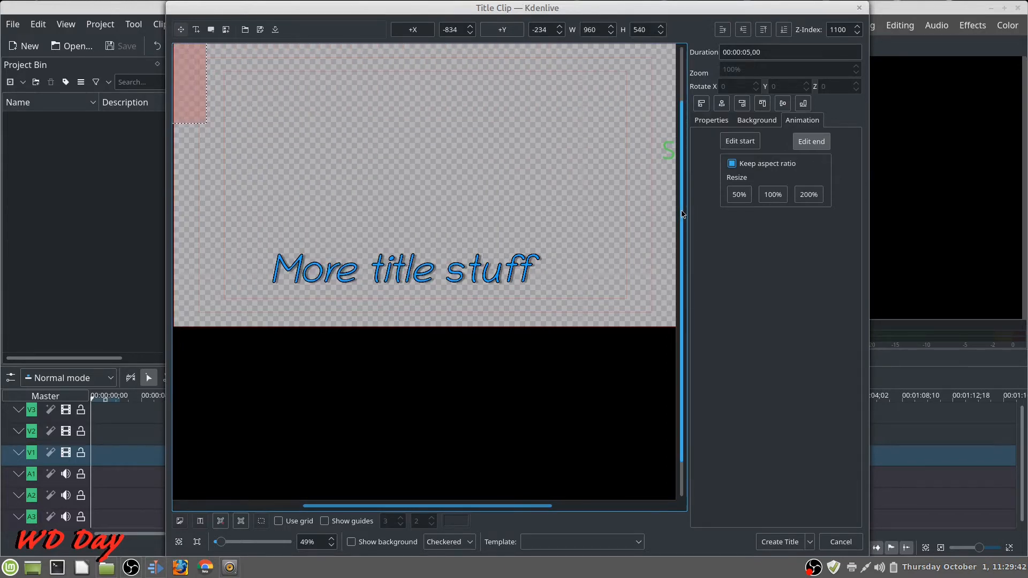
scroll(681, 214, "up", 2)
left_click_drag(192, 81, 161, 1)
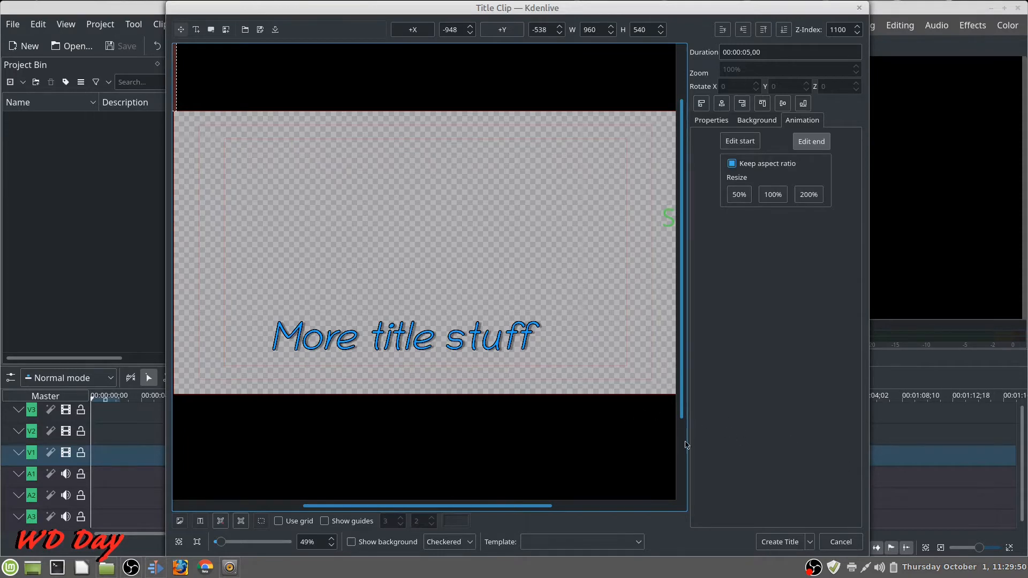
Deselect the end rectangle and show the text formatting properties again
left_click_drag(408, 342, 492, 338)
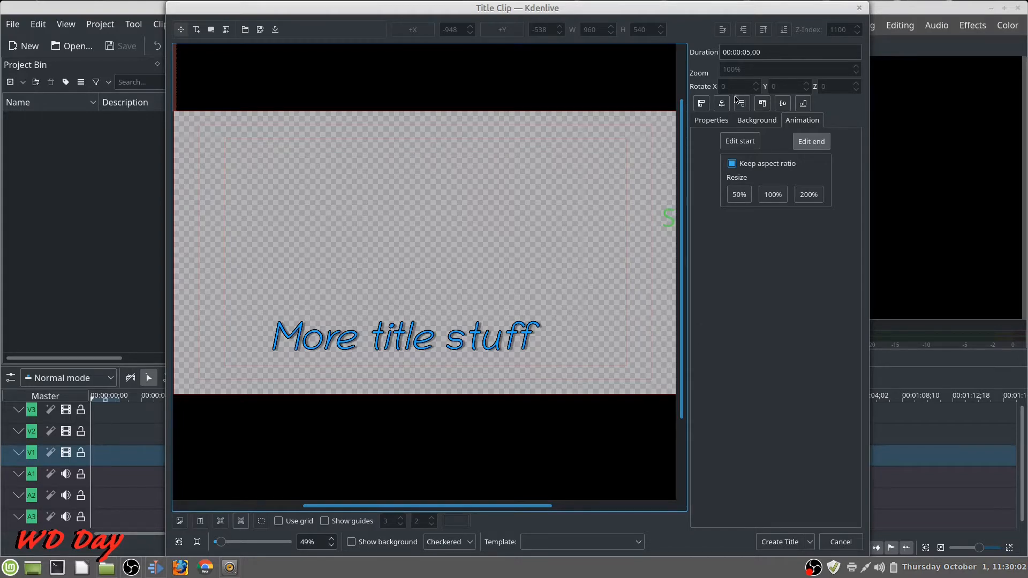
left_click(707, 125)
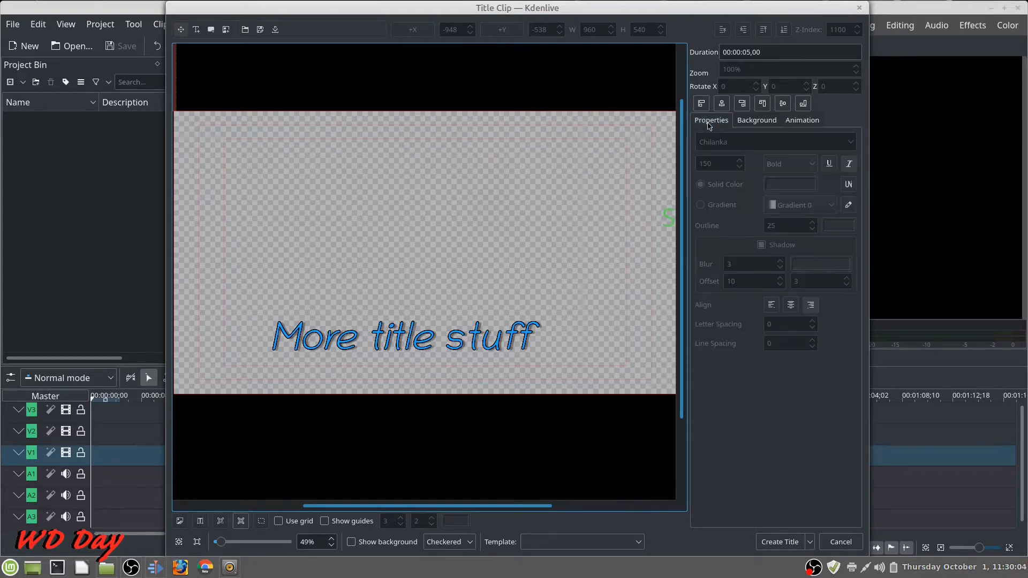
Finish the "More title stuff" title and add it to the project bin as a clip
double_click(411, 346)
double_click(411, 346)
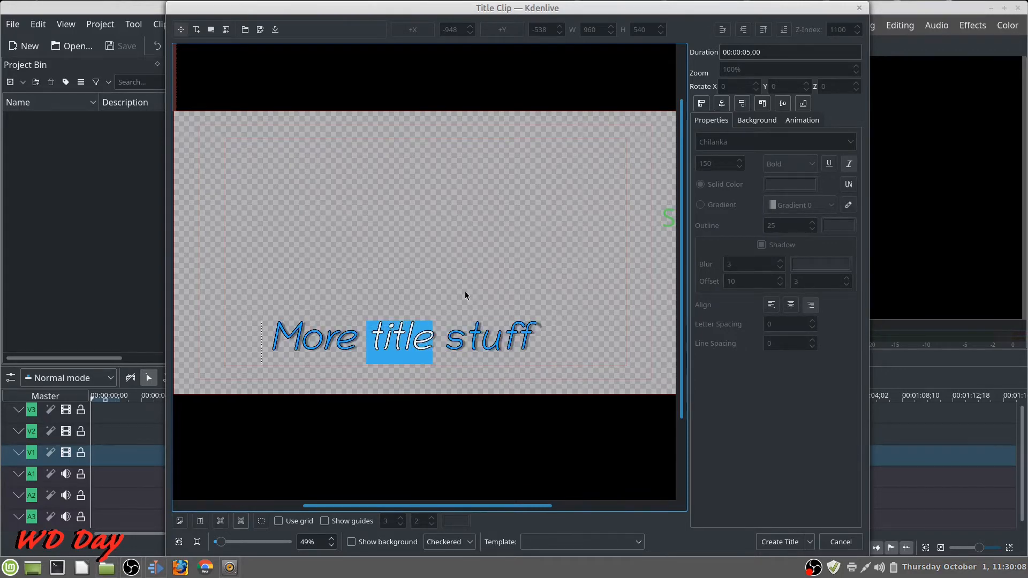
left_click(531, 284)
left_click(499, 324)
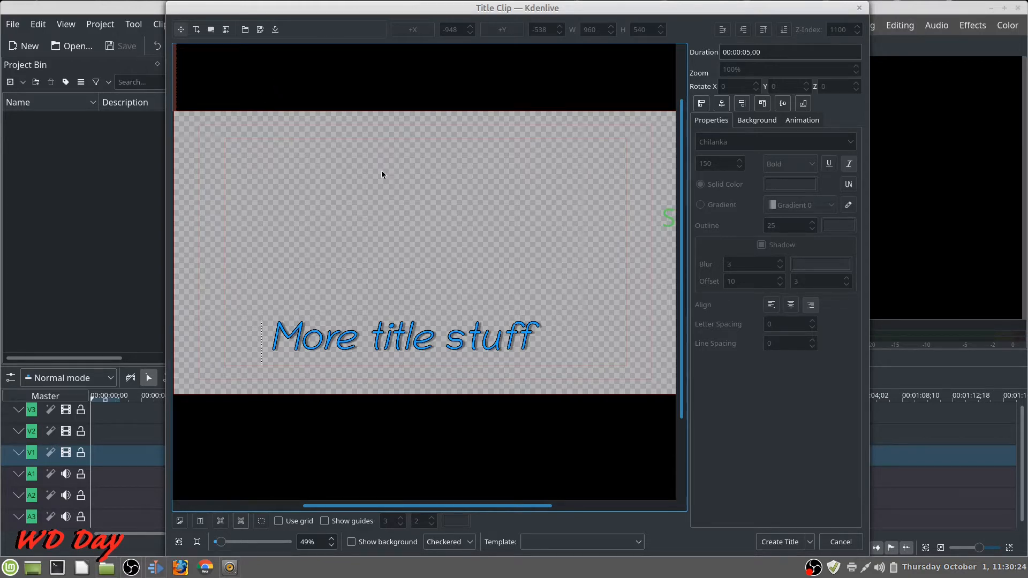
left_click(777, 544)
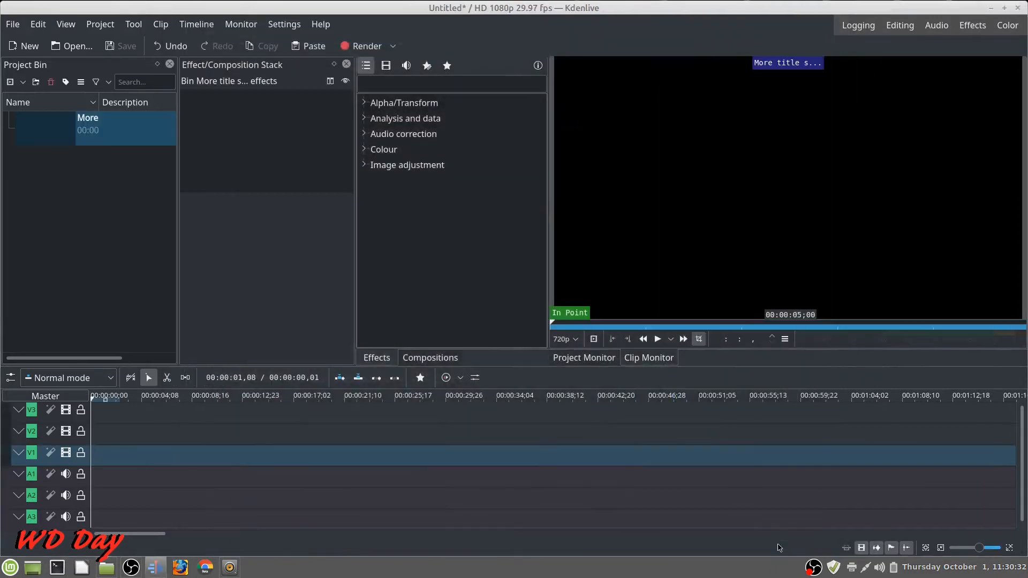
Reopen the "More title stuff" clip for editing and move its text to the frame's upper-left area, at about X 9, Y 86
left_click(96, 128)
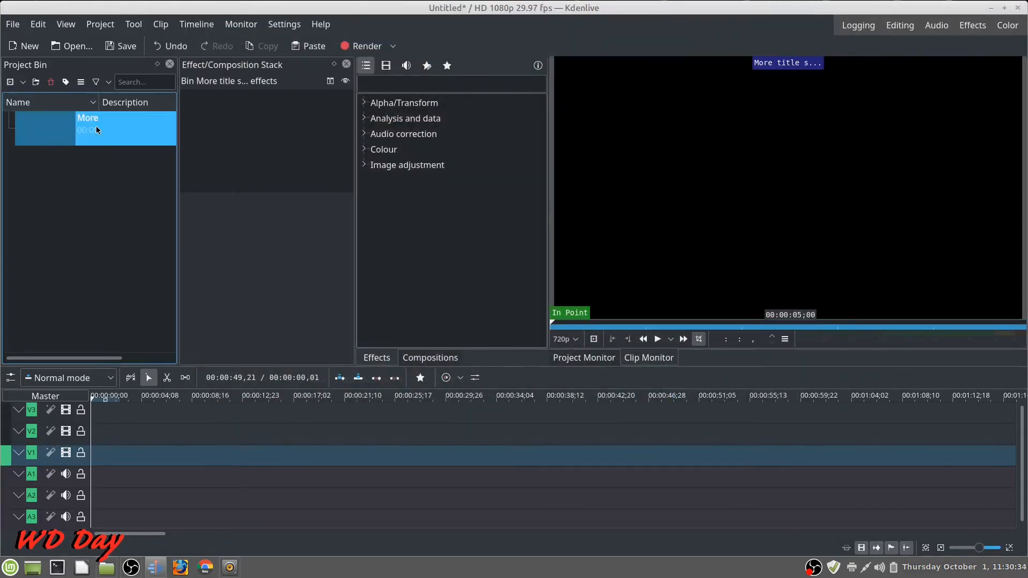
right_click(96, 127)
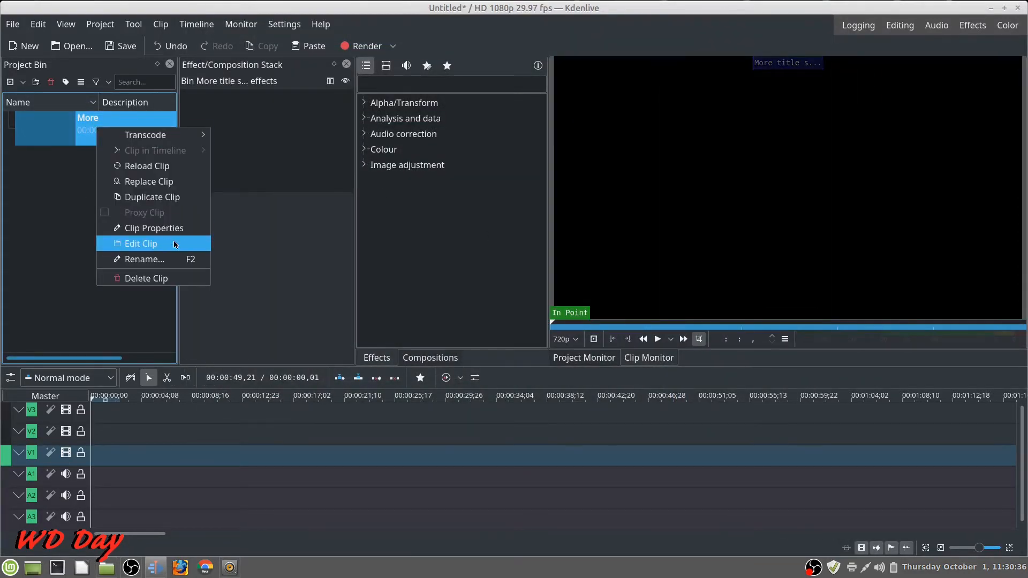
left_click(151, 246)
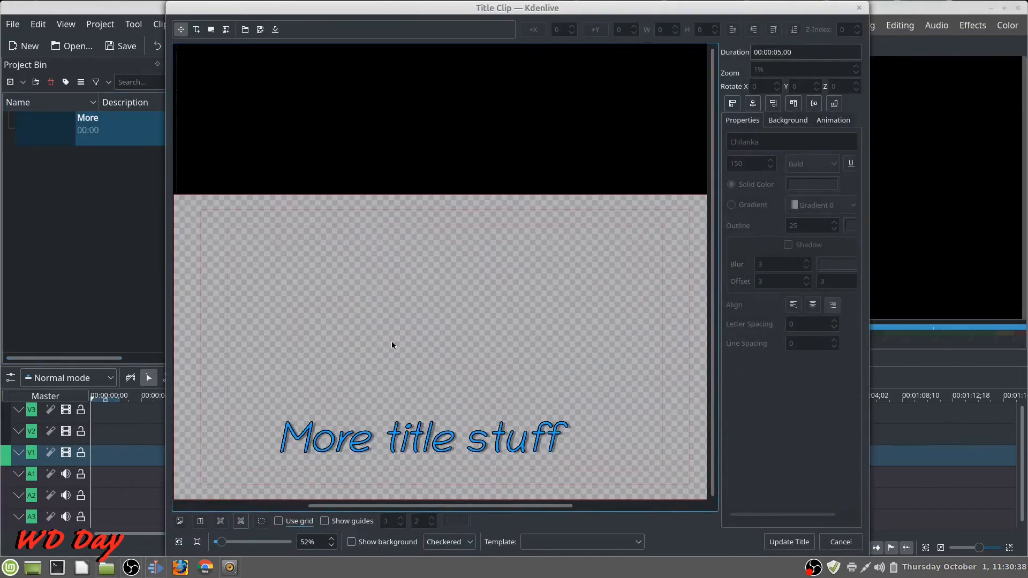
left_click_drag(472, 443, 381, 242)
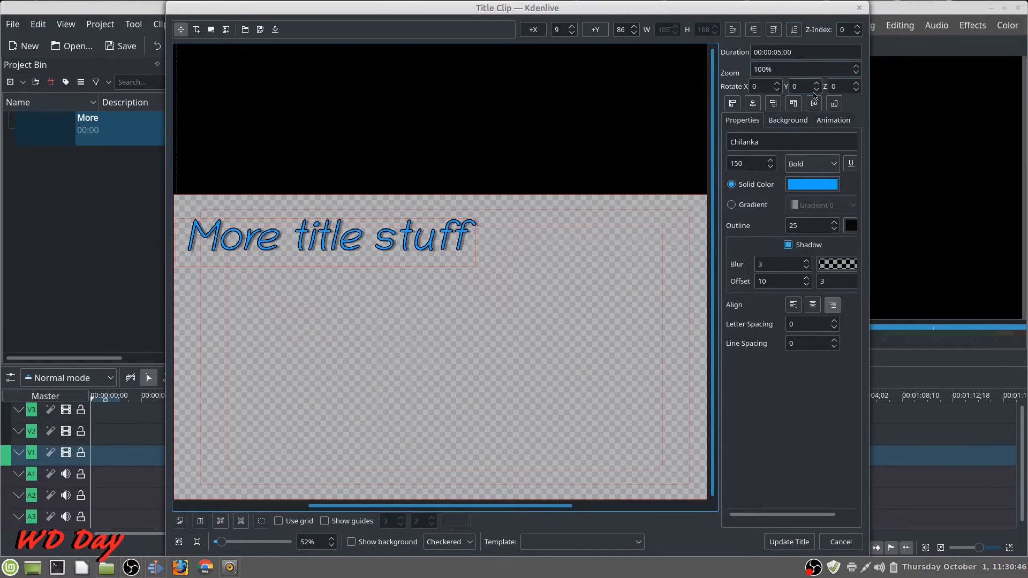
Move the animation's start rectangle from the frame's right edge to outside its upper-left corner
left_click(839, 125)
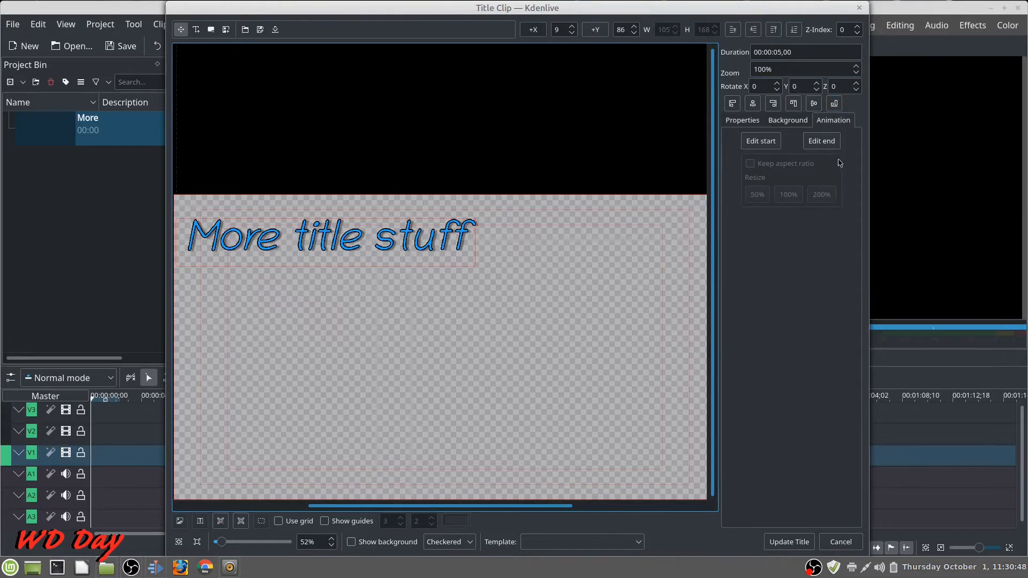
left_click(827, 143)
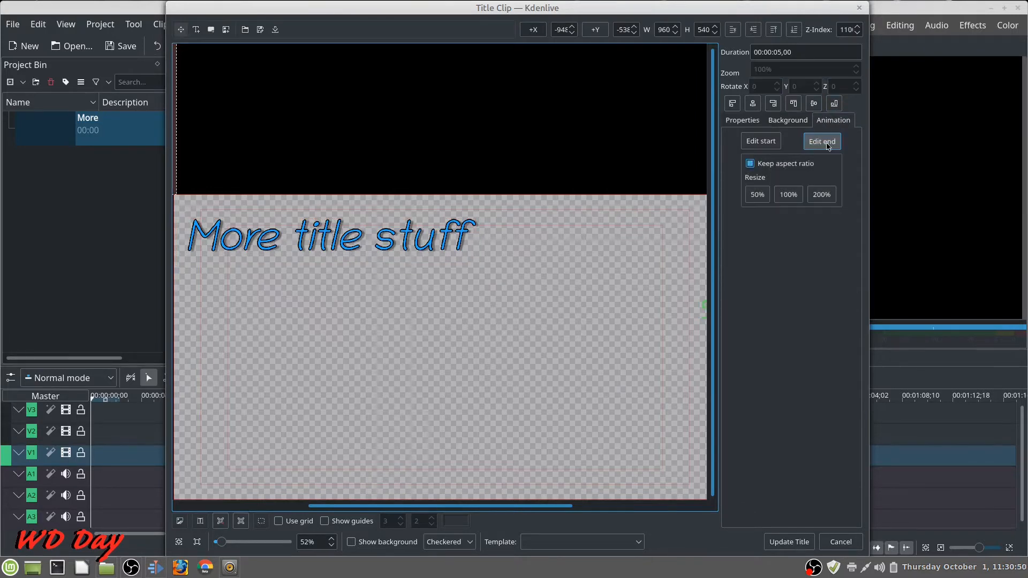
left_click(828, 147)
left_click(828, 146)
left_click(762, 144)
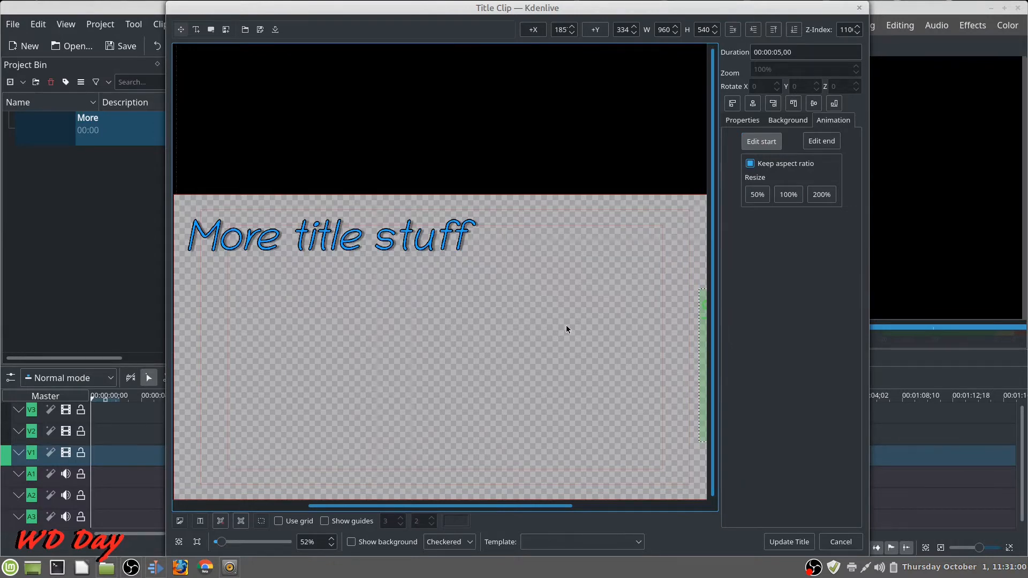
left_click(670, 336)
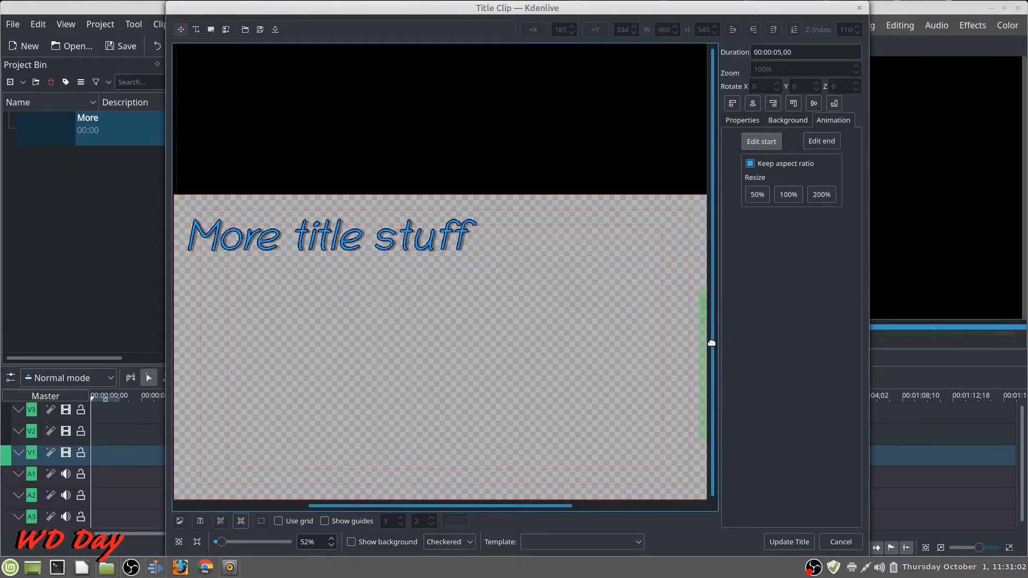
left_click_drag(700, 344, 282, 247)
left_click_drag(431, 380, 58, 134)
Resize the animation's end rectangle to 100% and place it over the frame, at about X -21, Y 2
left_click(827, 142)
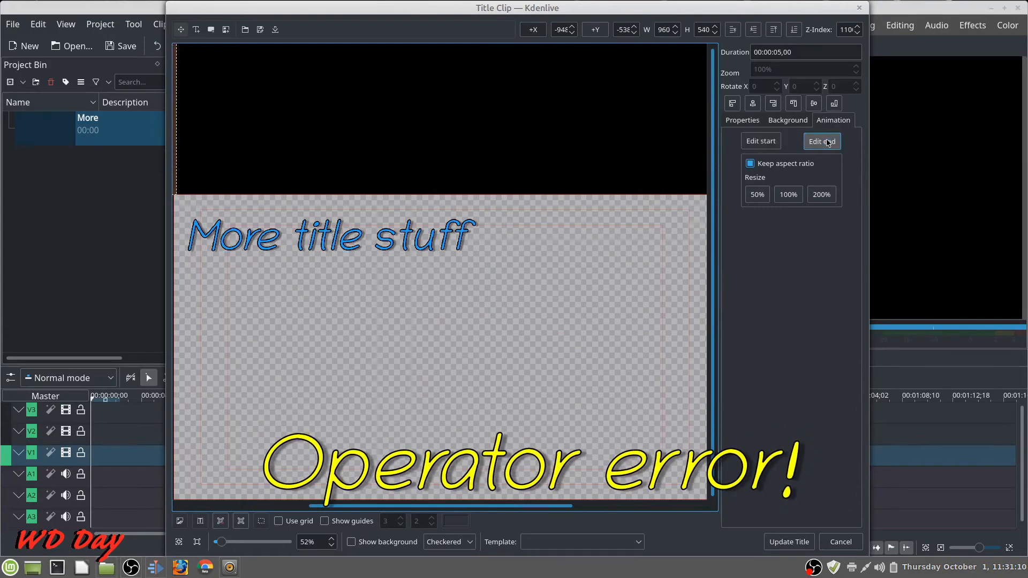
left_click(788, 194)
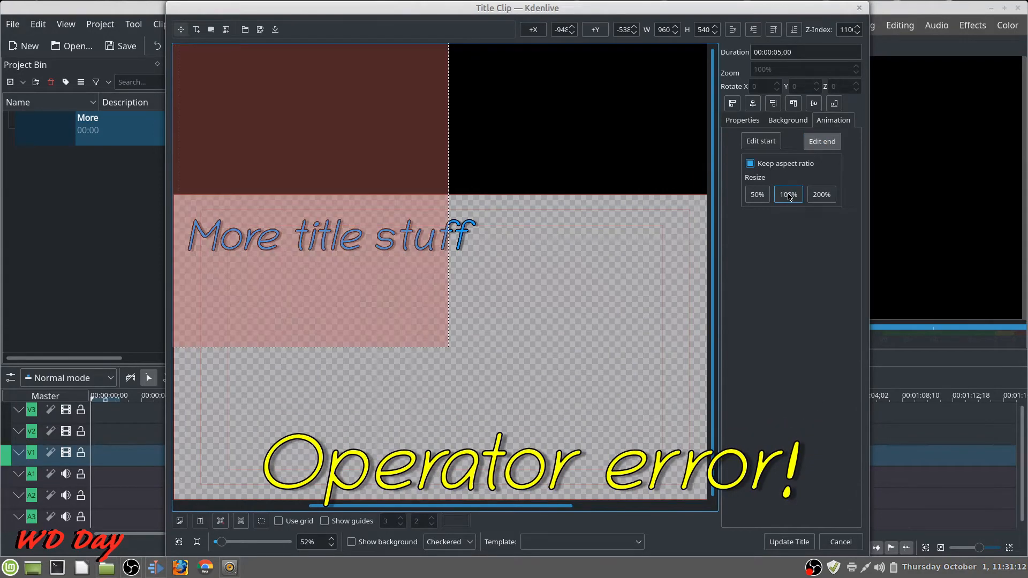
left_click_drag(326, 119, 583, 270)
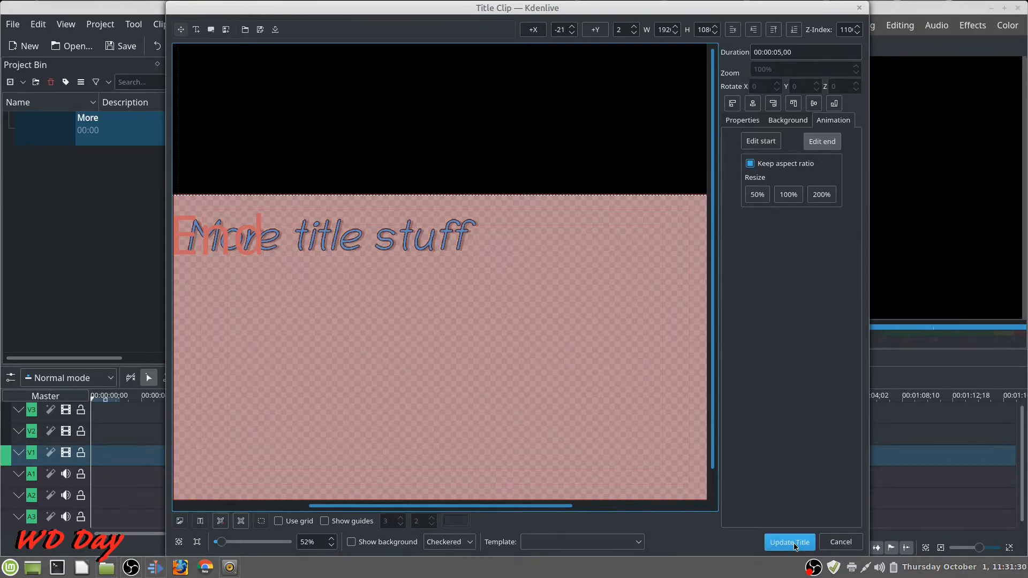
Update the "More title stuff" clip with the edits and play its animation in the clip monitor
left_click(793, 543)
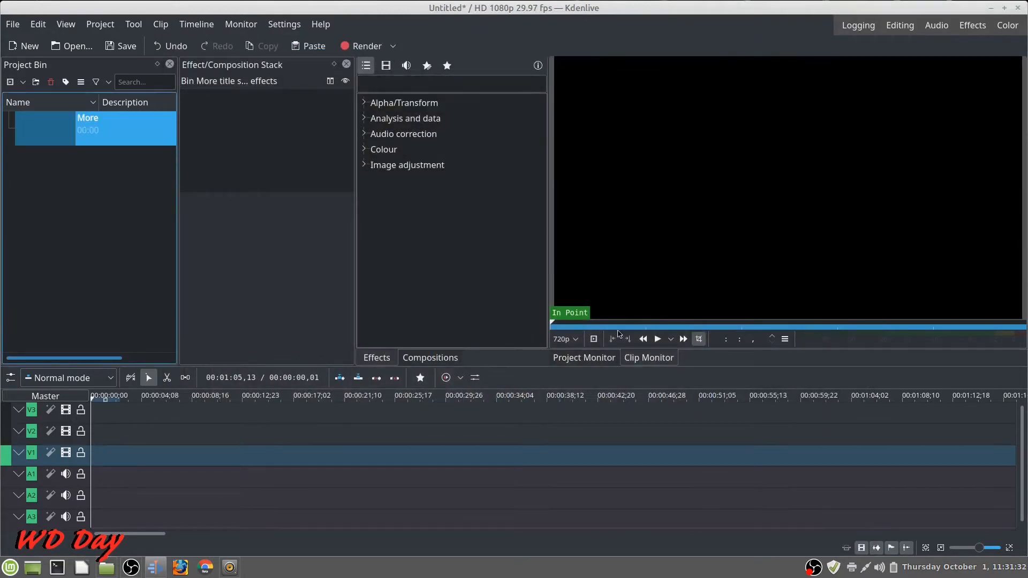
left_click(657, 339)
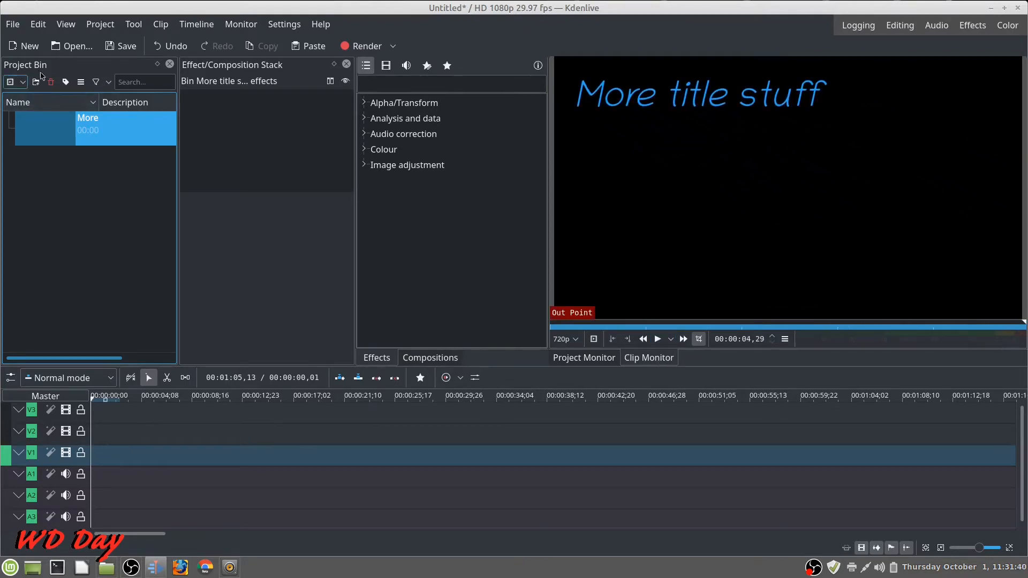
Add a second title clip and place the text "Title number two!" in the upper part of its frame
left_click(24, 84)
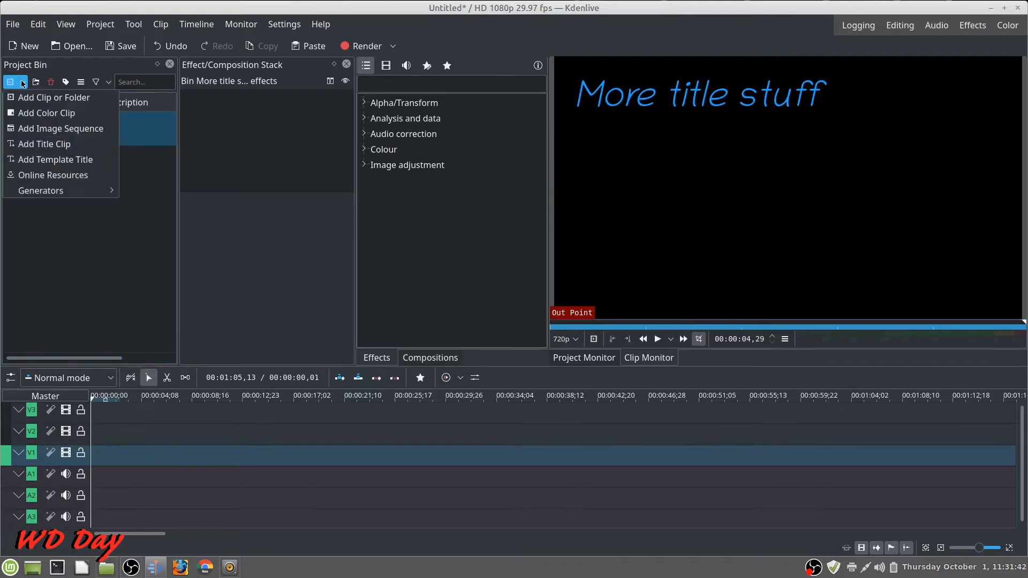
left_click(56, 144)
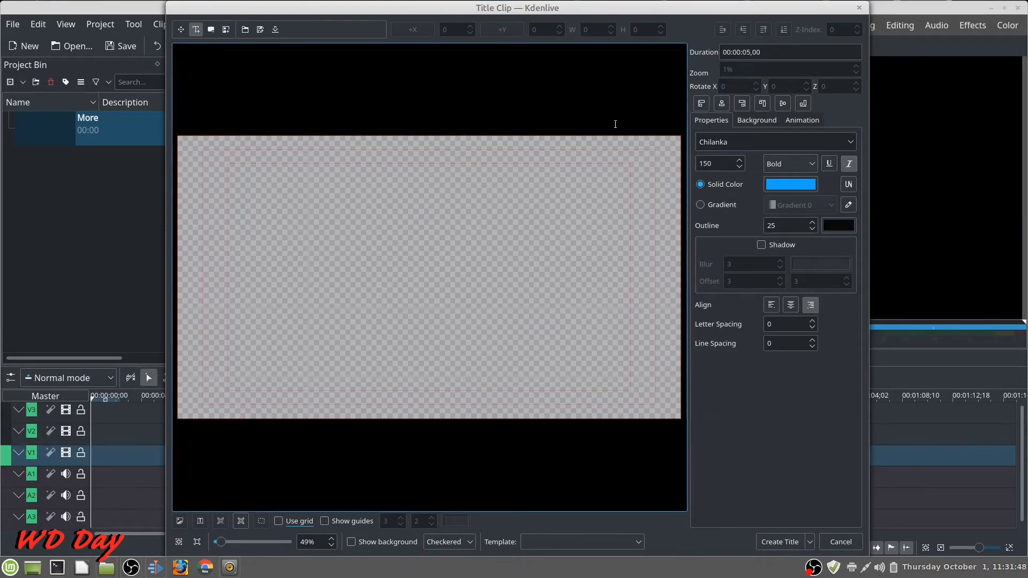
left_click(285, 195)
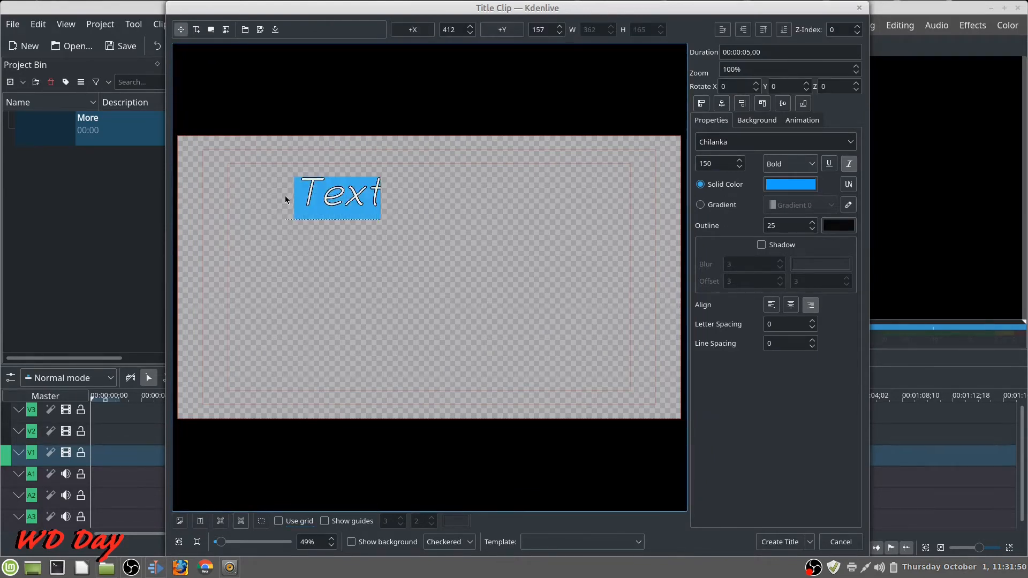
type("T")
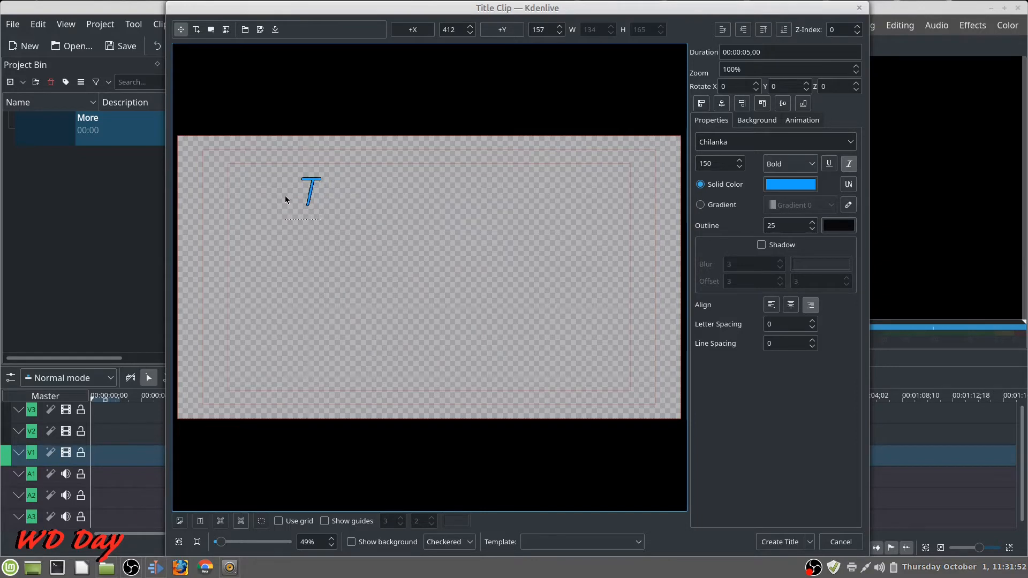
type("itle")
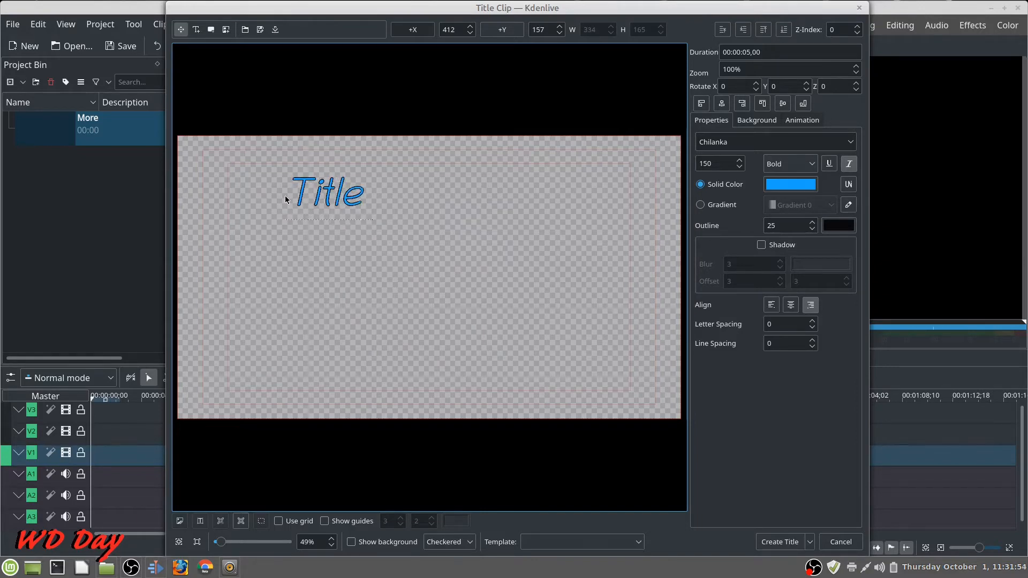
type(" number")
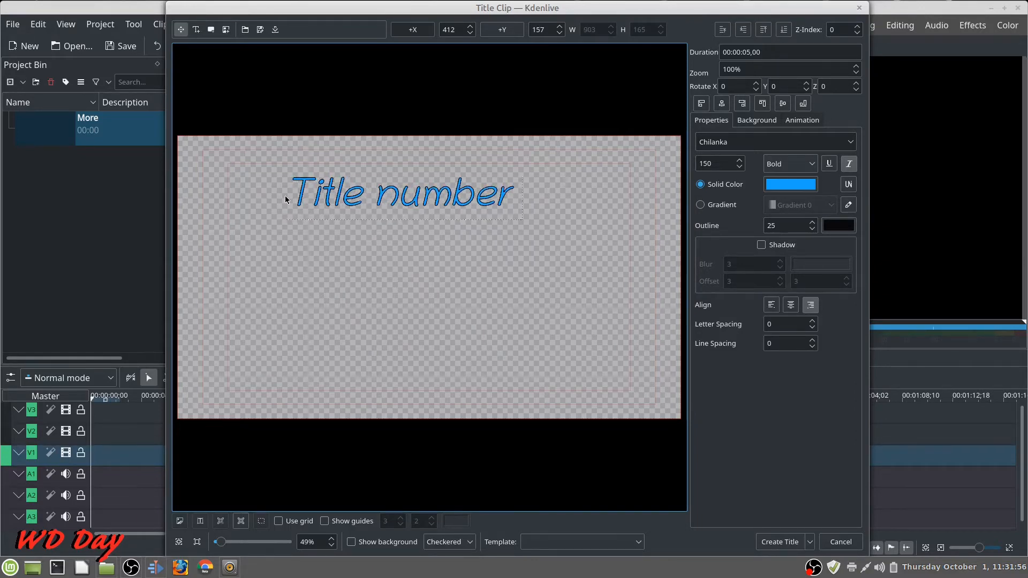
type(" tw")
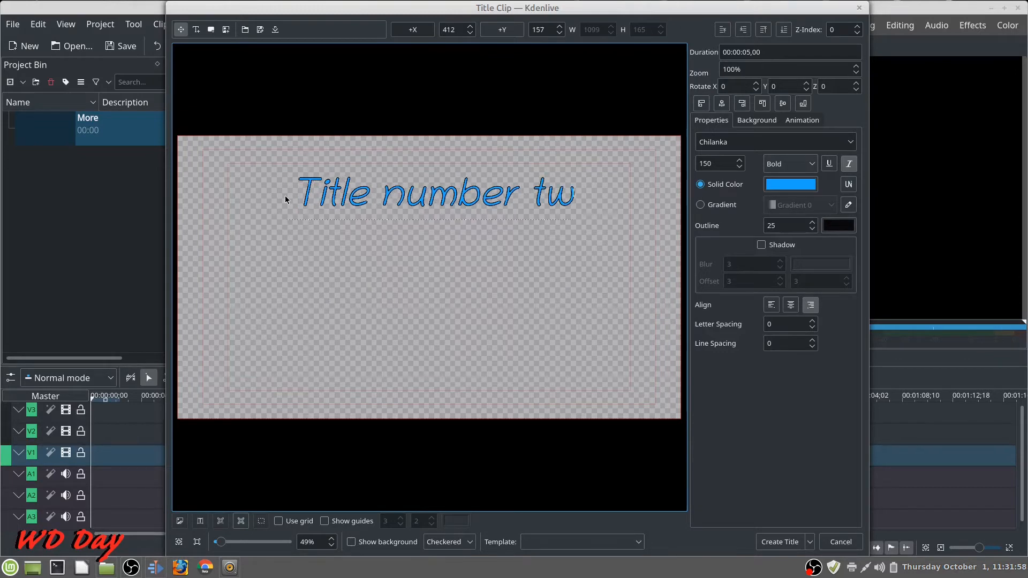
type("o!")
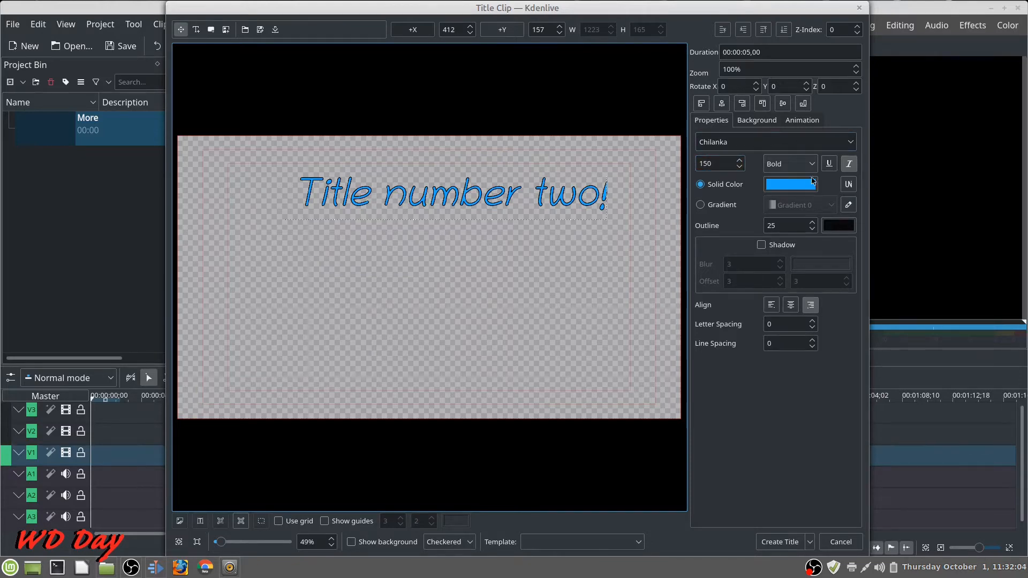
Enable a shadow on the "Title number two!" text and set its horizontal offset to 10
left_click(760, 244)
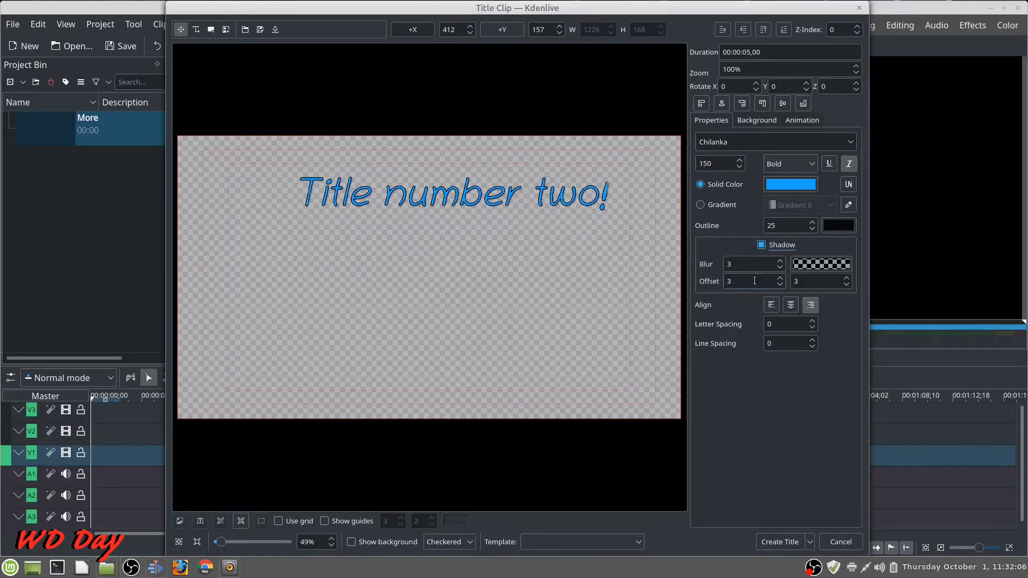
double_click(727, 281)
type("10")
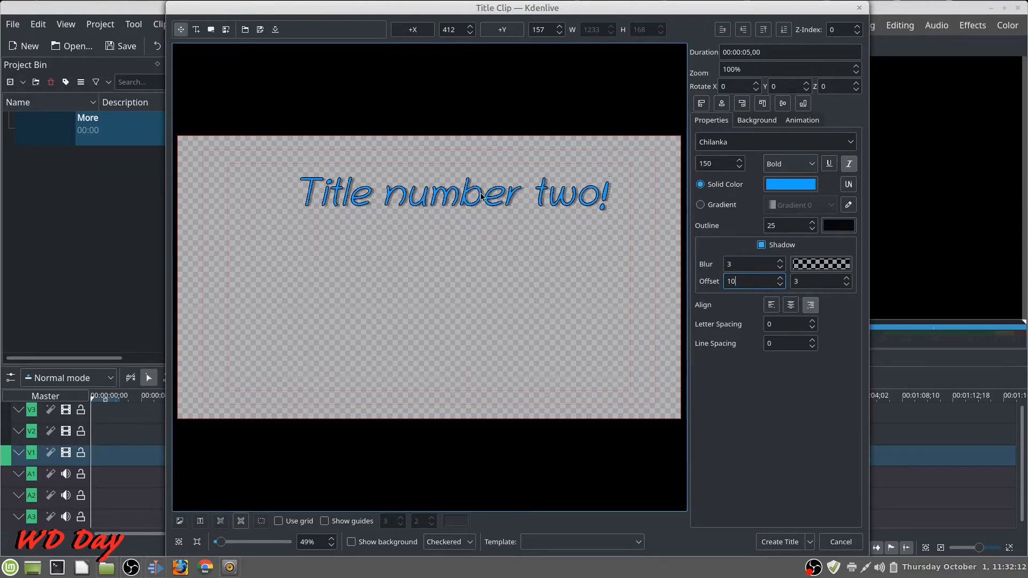
Move the "Title number two!" text toward the frame's right edge, at about X 661, Y 284
left_click_drag(482, 196, 471, 244)
left_click(507, 351)
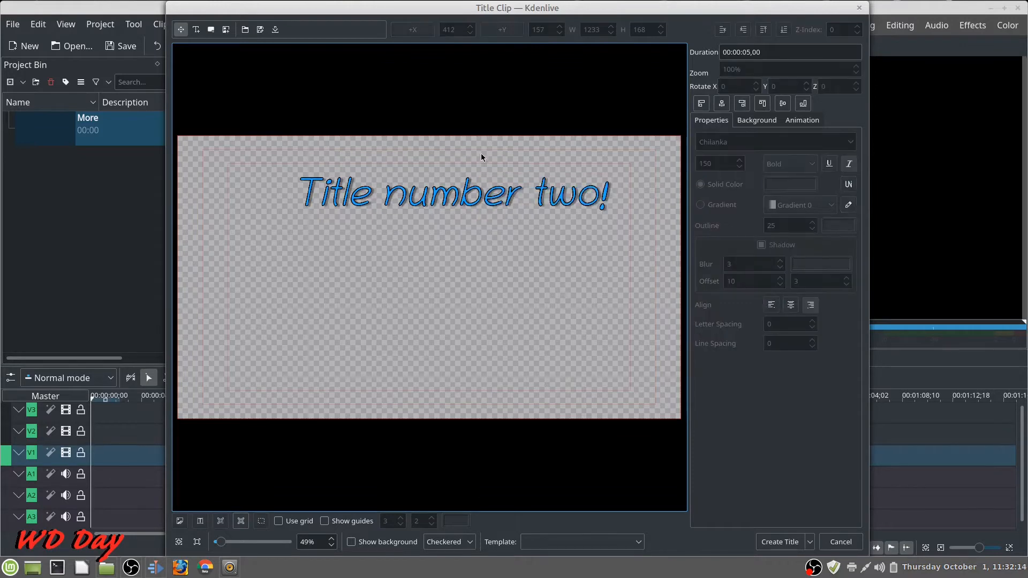
left_click_drag(454, 200, 519, 229)
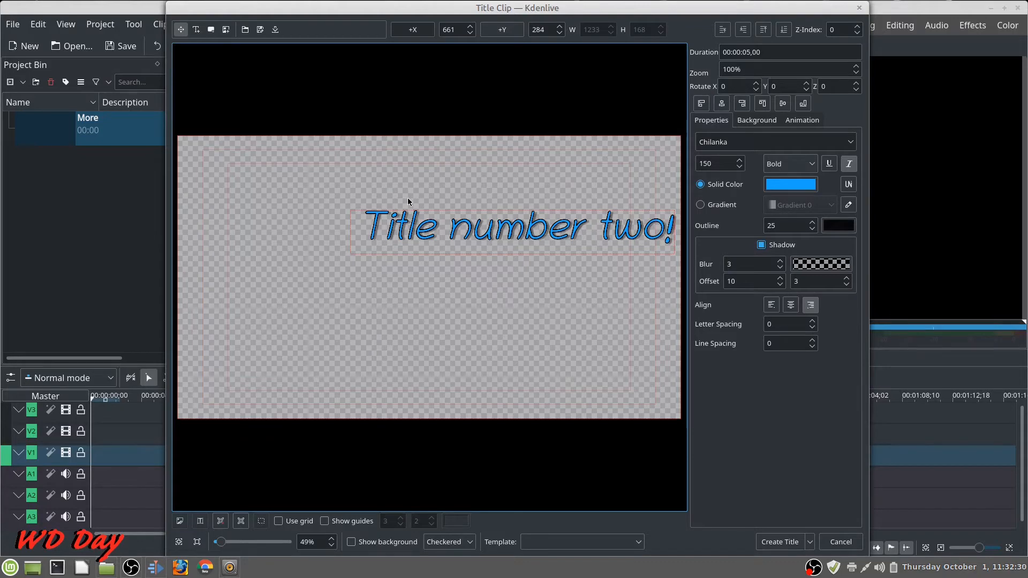
Resize the animation's start rectangle to 50% and place it outside the frame's upper-right corner, at about X 1902, Y -534
left_click(813, 123)
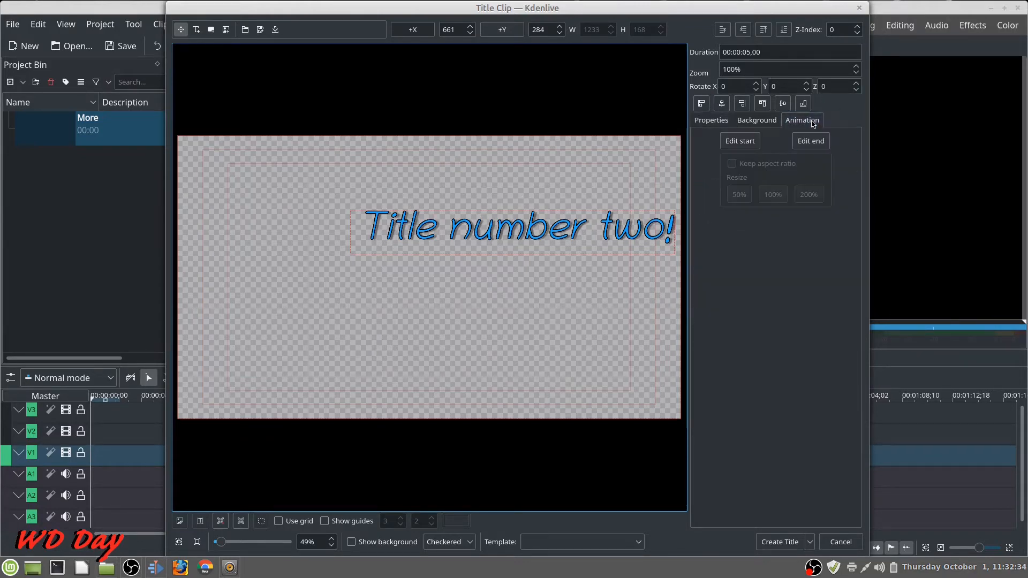
left_click(731, 142)
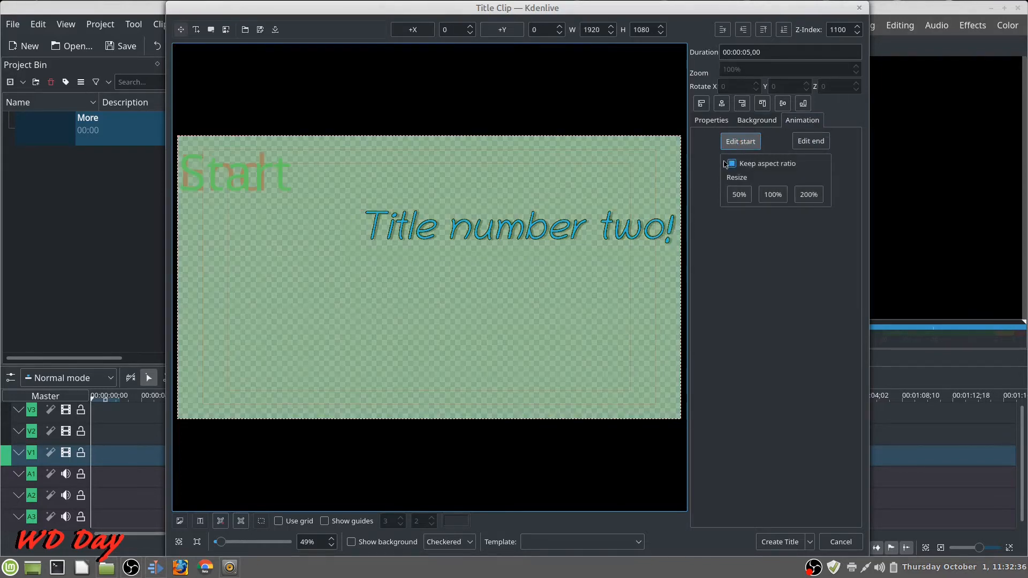
left_click(740, 195)
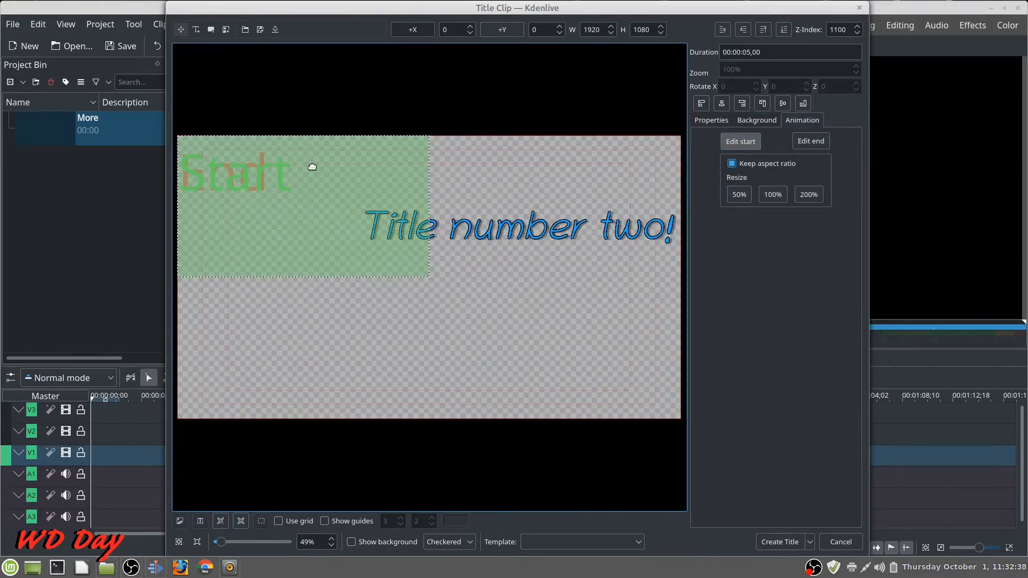
left_click_drag(310, 166, 809, 115)
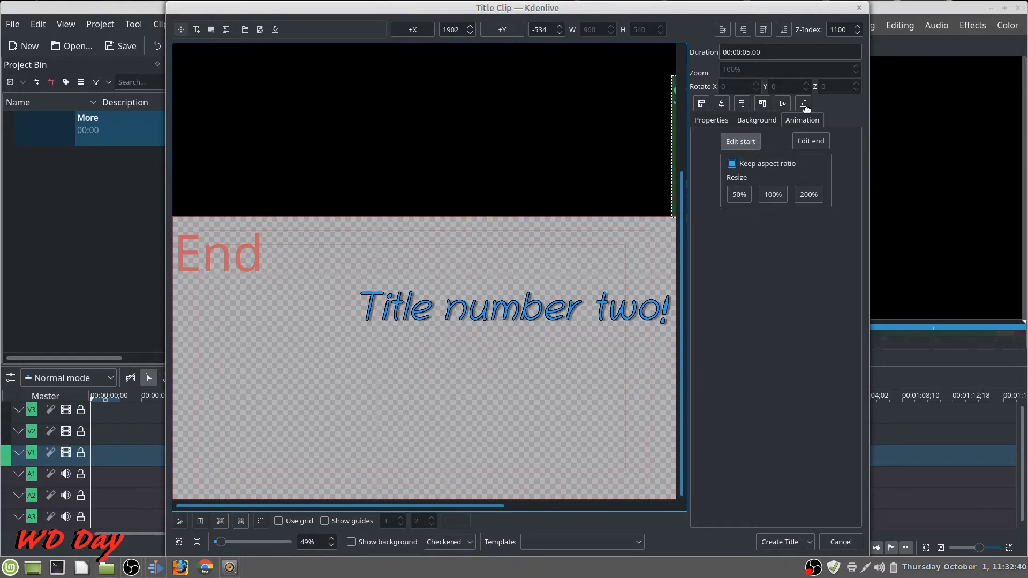
Create the "Title number two!" clip and place it at the start of track V2
left_click(814, 142)
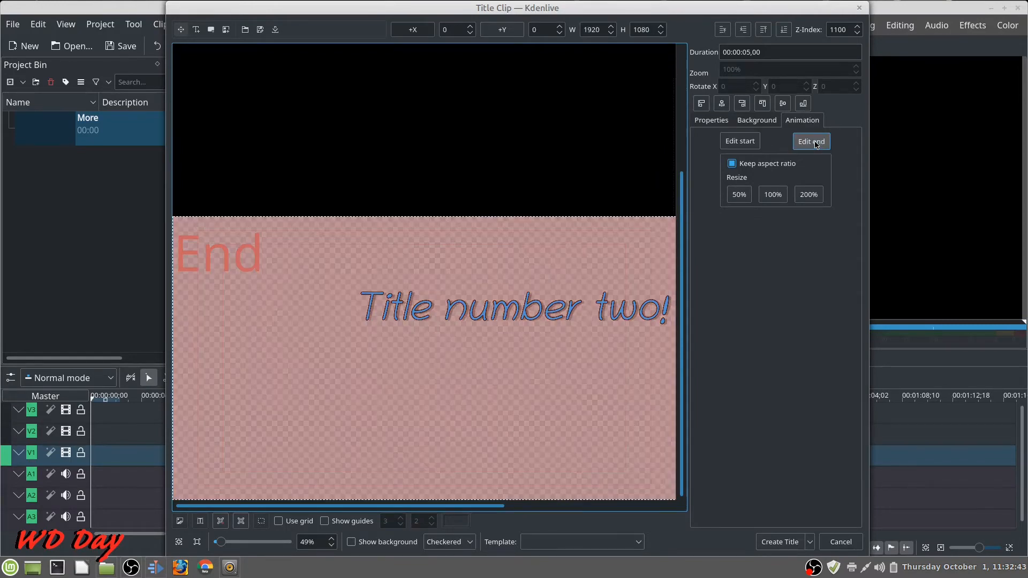
left_click(780, 541)
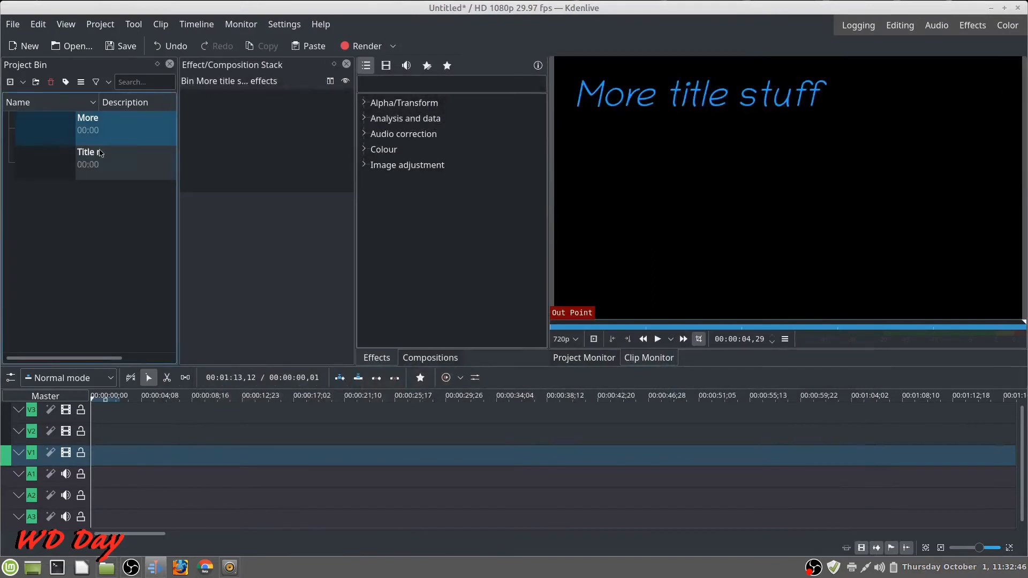
left_click_drag(65, 166, 94, 435)
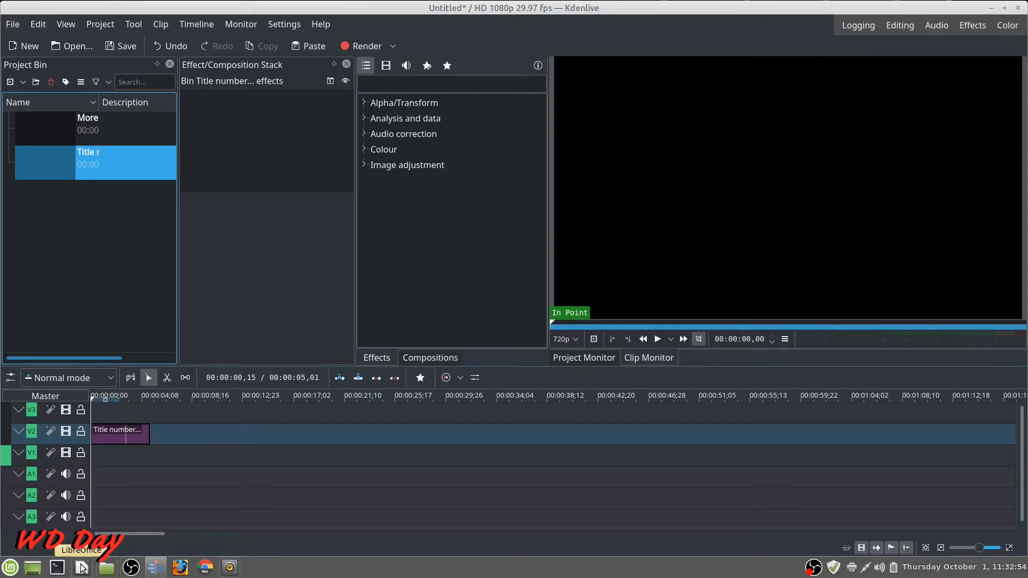
Import beach_transform.mp4 from the Videos/projects/backgrounds folder into the project bin
mouse_move(105, 570)
left_click(107, 569)
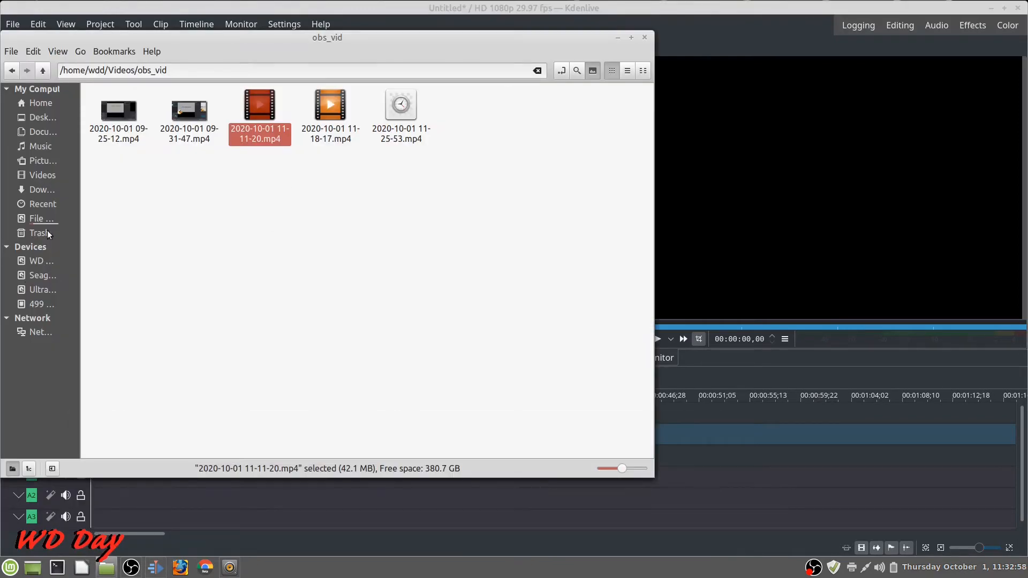
left_click(53, 175)
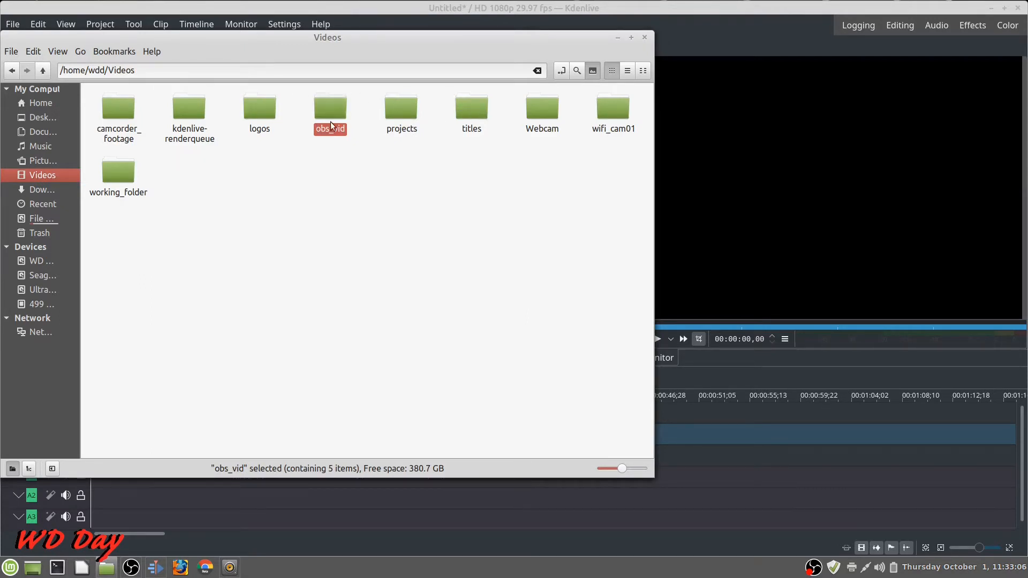
double_click(410, 110)
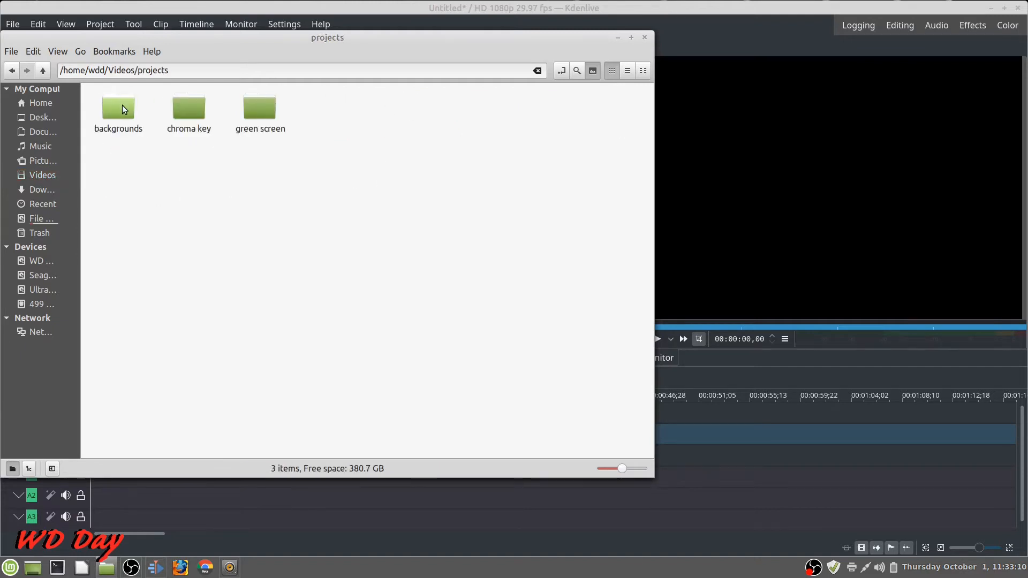
double_click(122, 106)
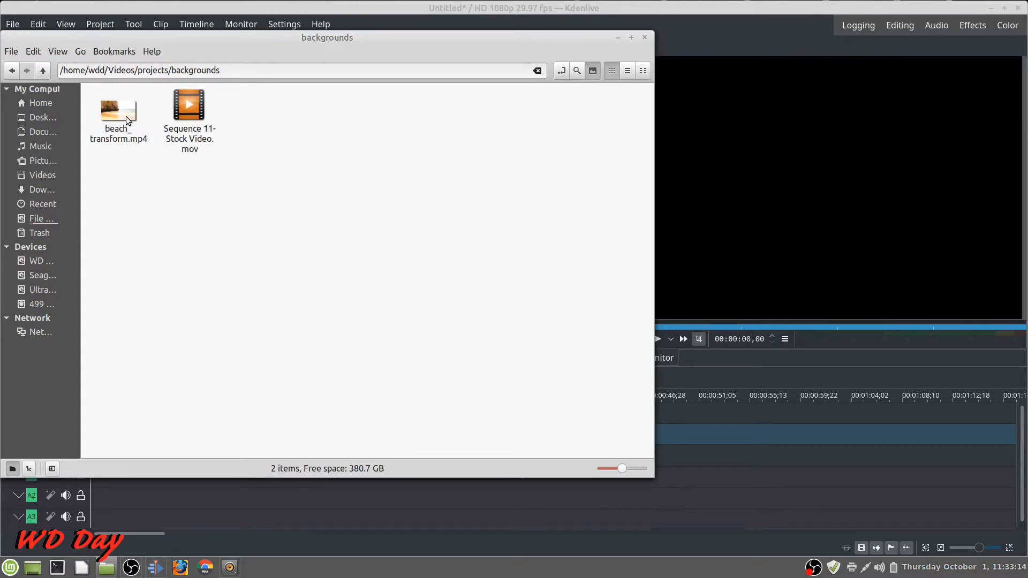
left_click_drag(416, 36, 731, 55)
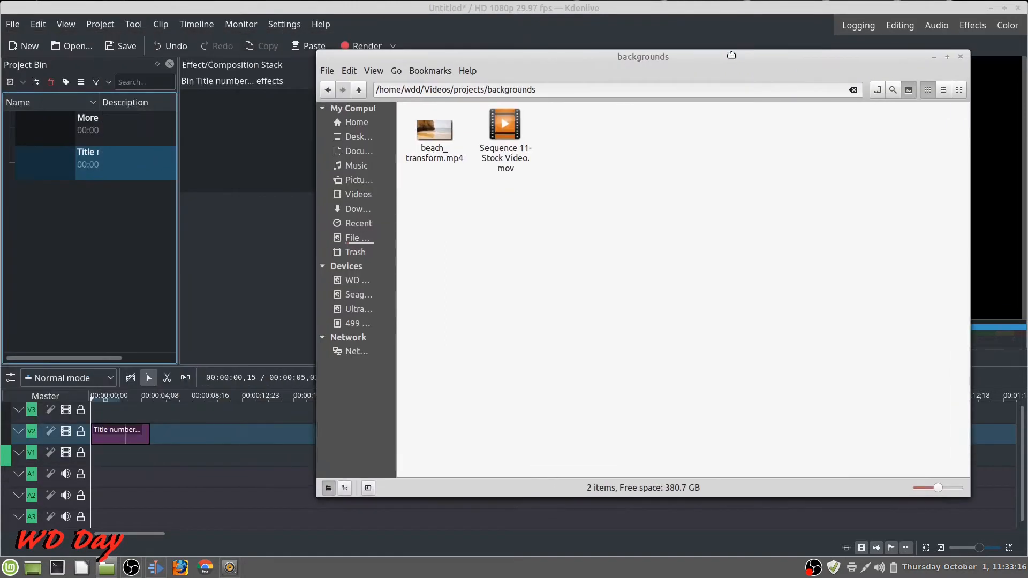
left_click_drag(438, 133, 87, 259)
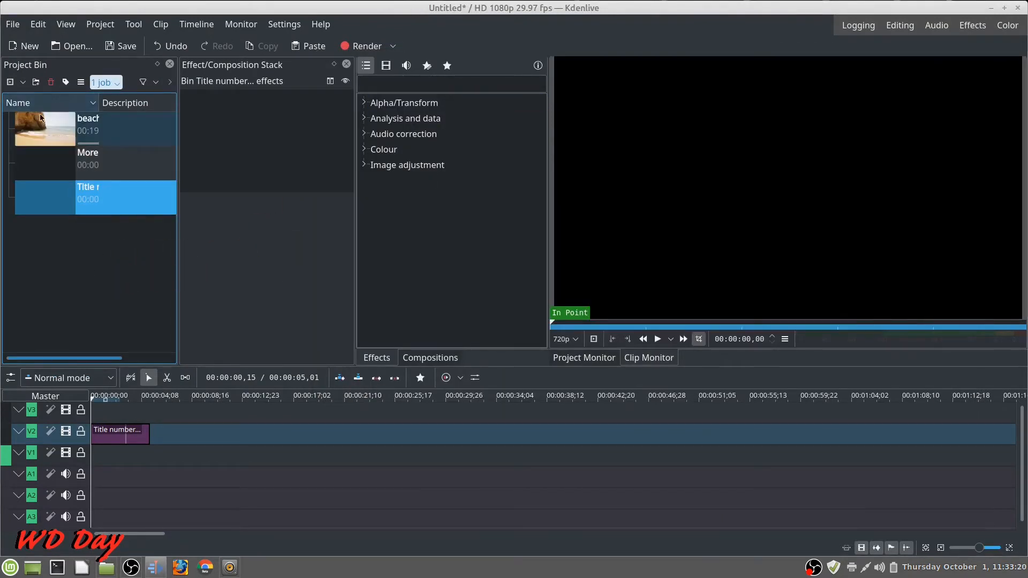
Place beach_transform.mp4 at the start of track V1 and lengthen the "Title number two!" clip to about 12 seconds, previewing the result
left_click_drag(49, 143, 109, 449)
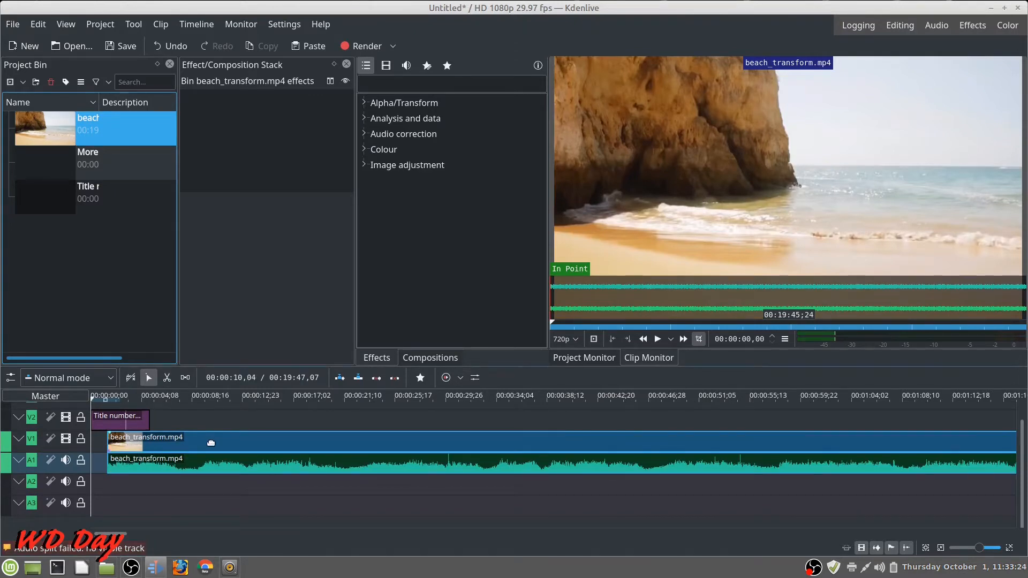
left_click_drag(211, 443, 177, 439)
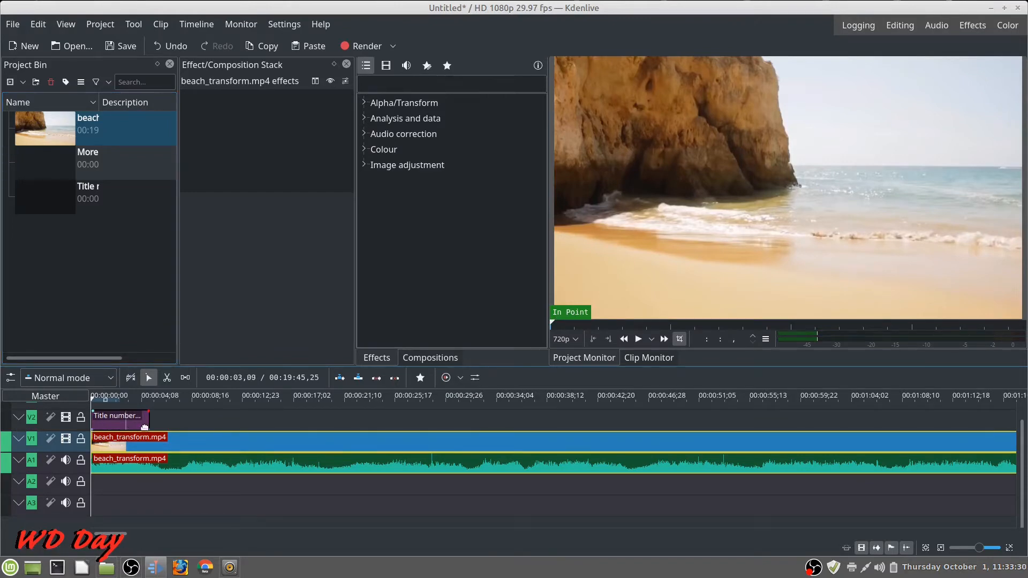
left_click_drag(150, 422, 230, 423)
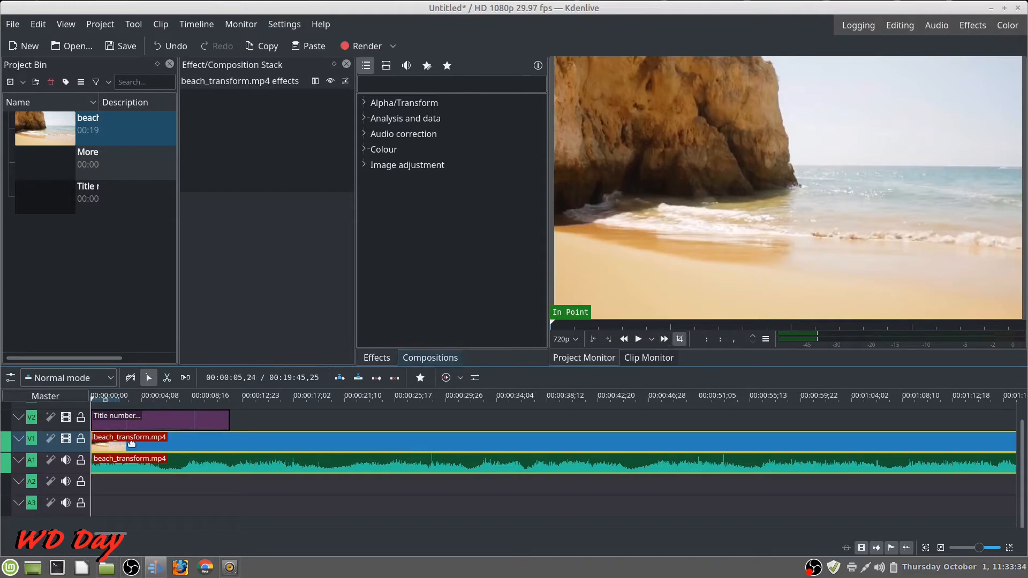
left_click(638, 338)
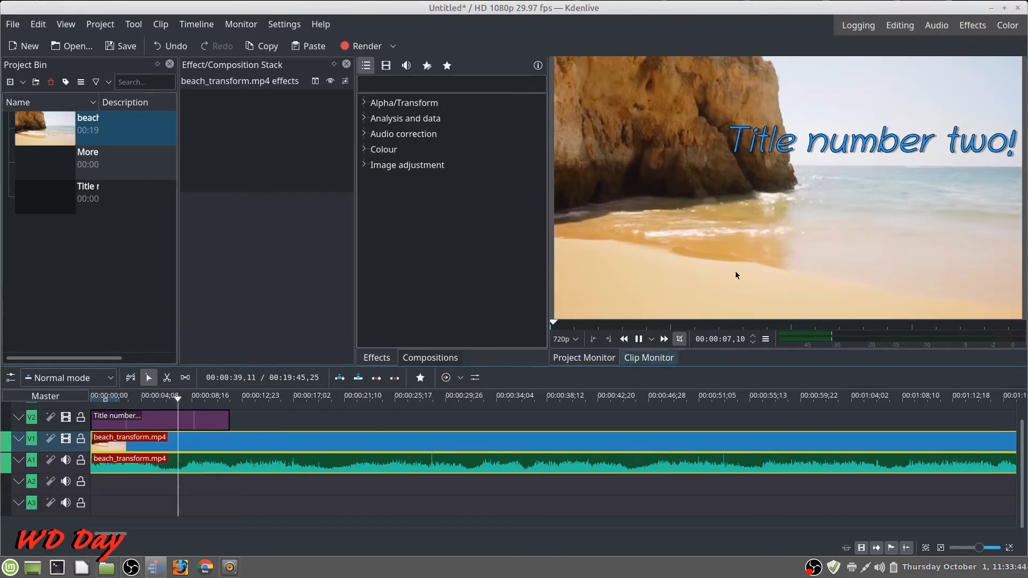
left_click(638, 342)
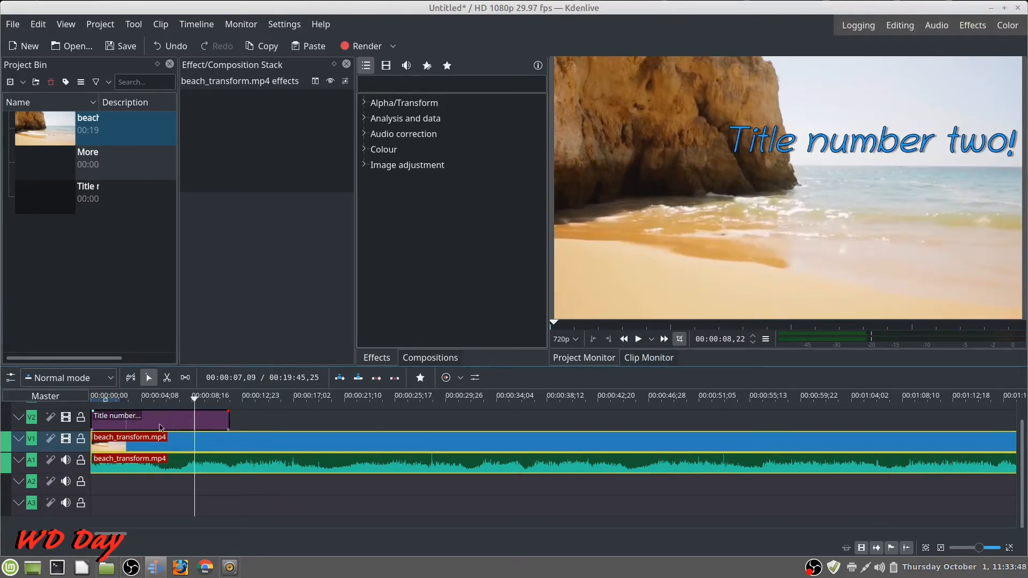
Move "Title number two!" to track V3 at about 12 seconds and place "More title stuff" at the start of V2, about 10 seconds long
left_click_drag(156, 423, 156, 413)
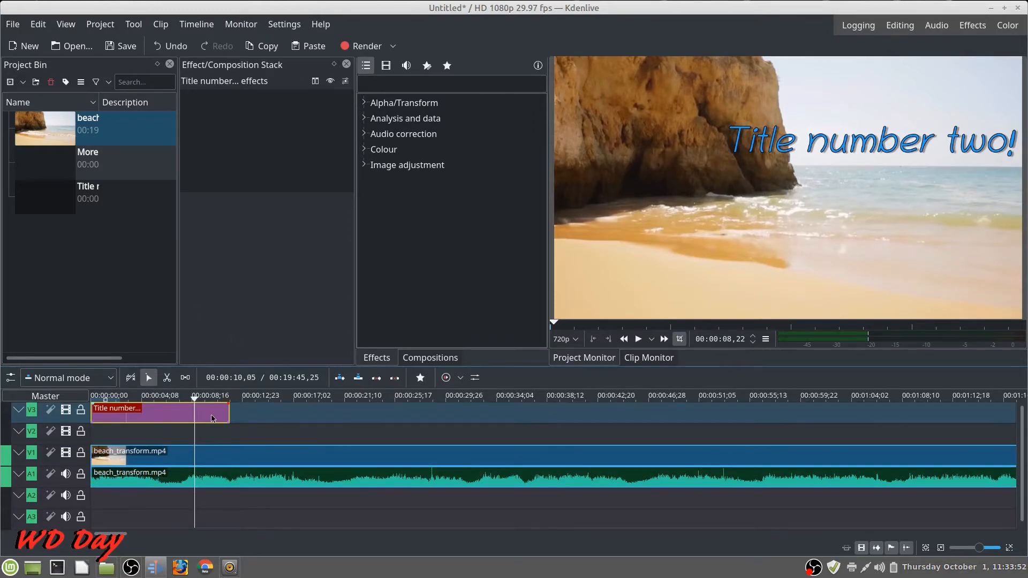
left_click_drag(213, 418, 358, 417)
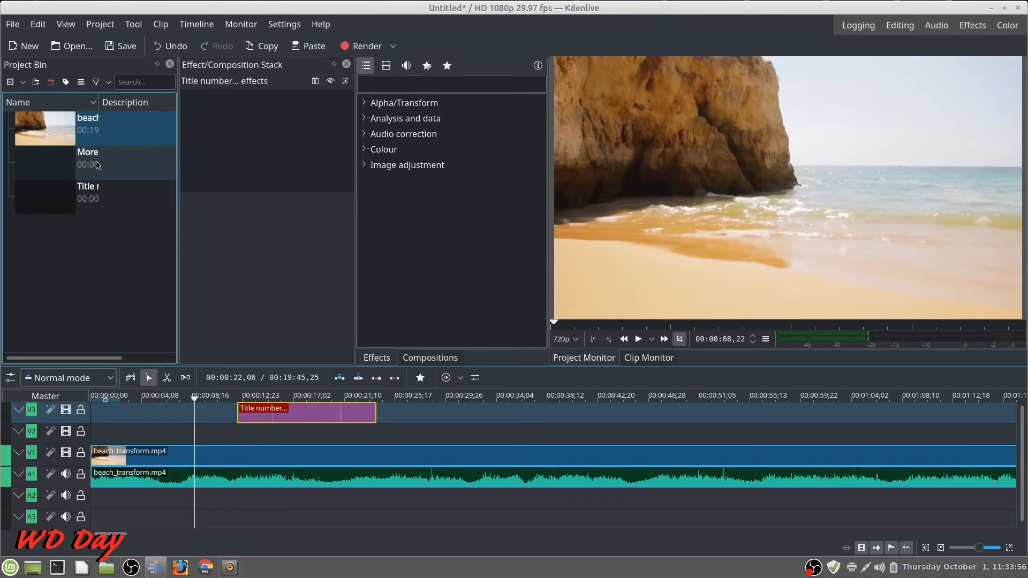
left_click_drag(97, 165, 214, 433)
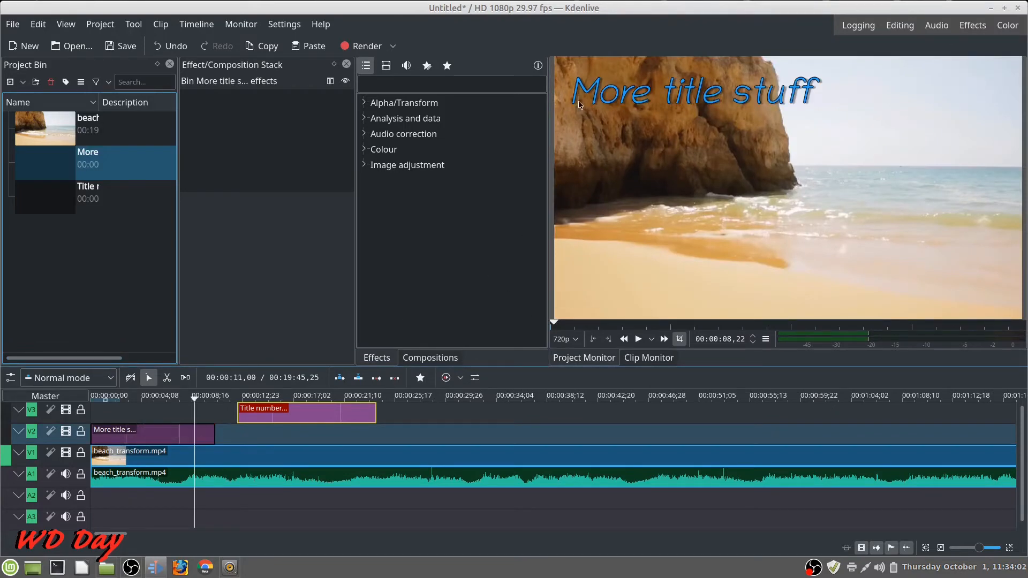
left_click(92, 396)
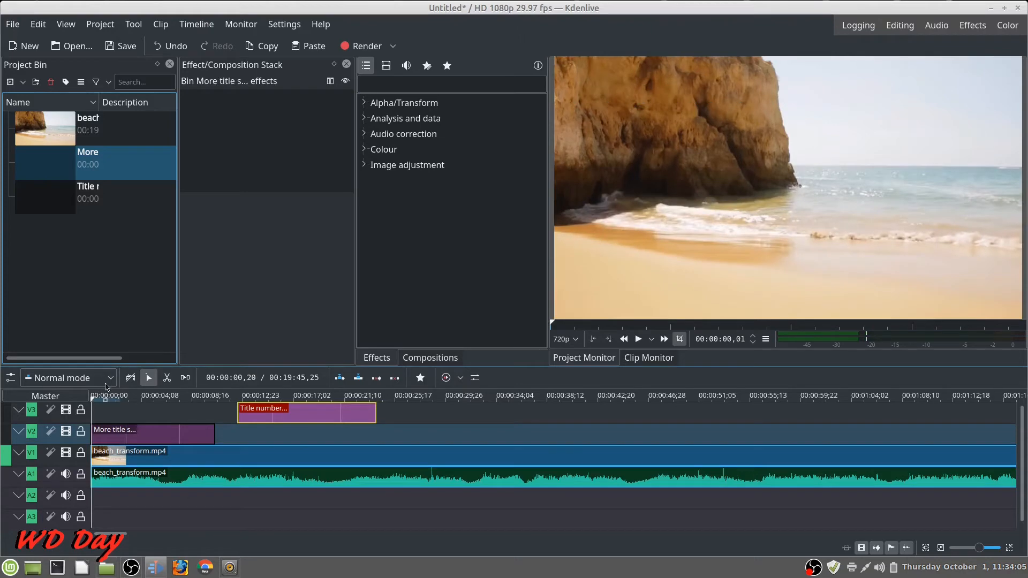
left_click(637, 339)
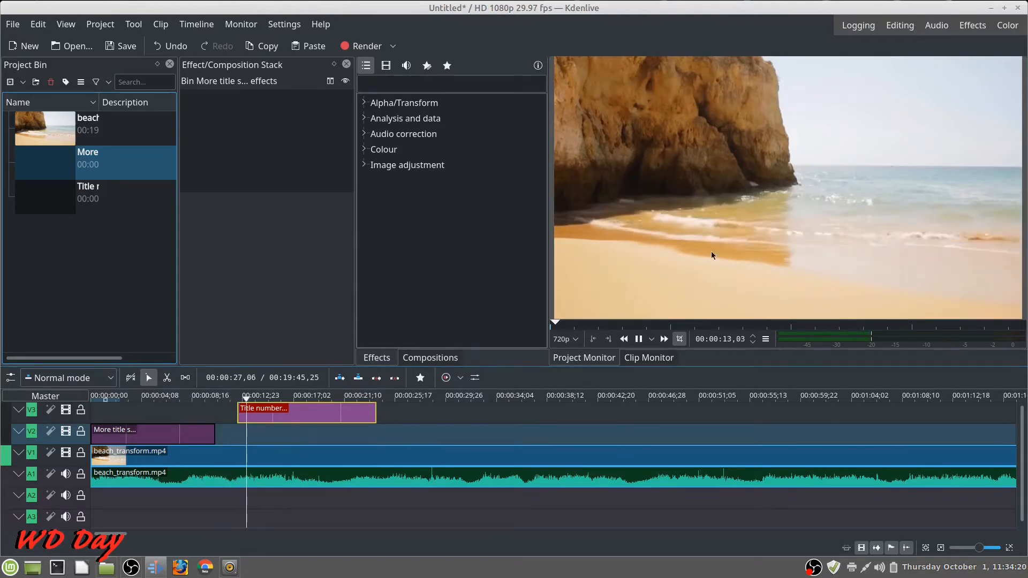
left_click(639, 338)
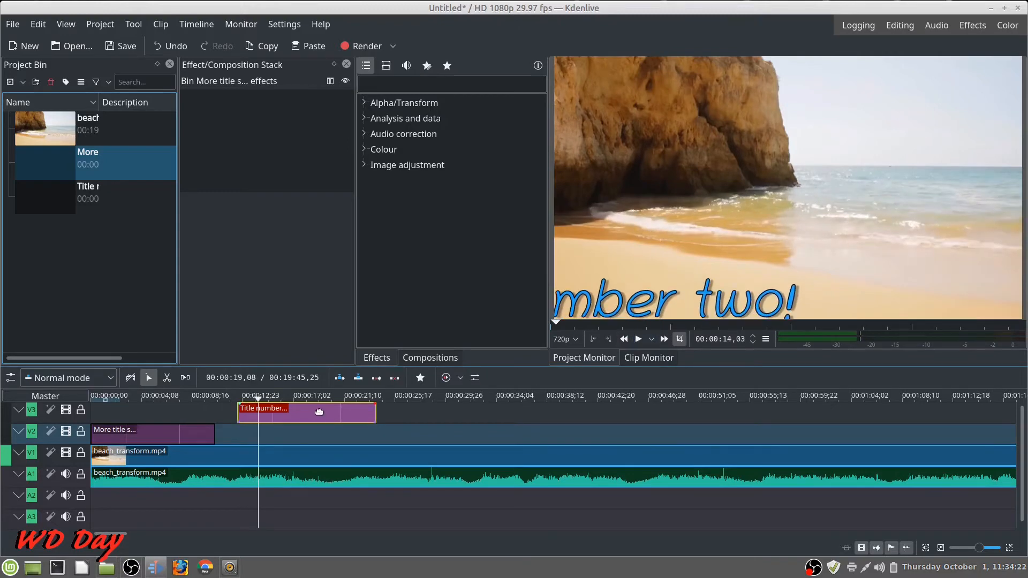
Shift the "Title number two!" clip on V3 to start at about 5 seconds and preview the overlapping titles from the beginning
left_click_drag(319, 411, 229, 409)
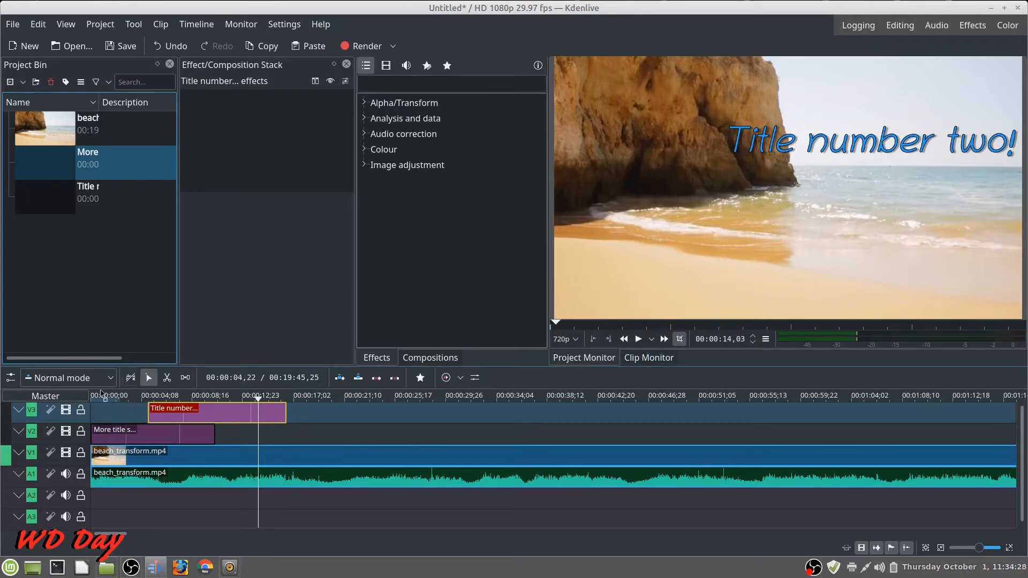
left_click(112, 410)
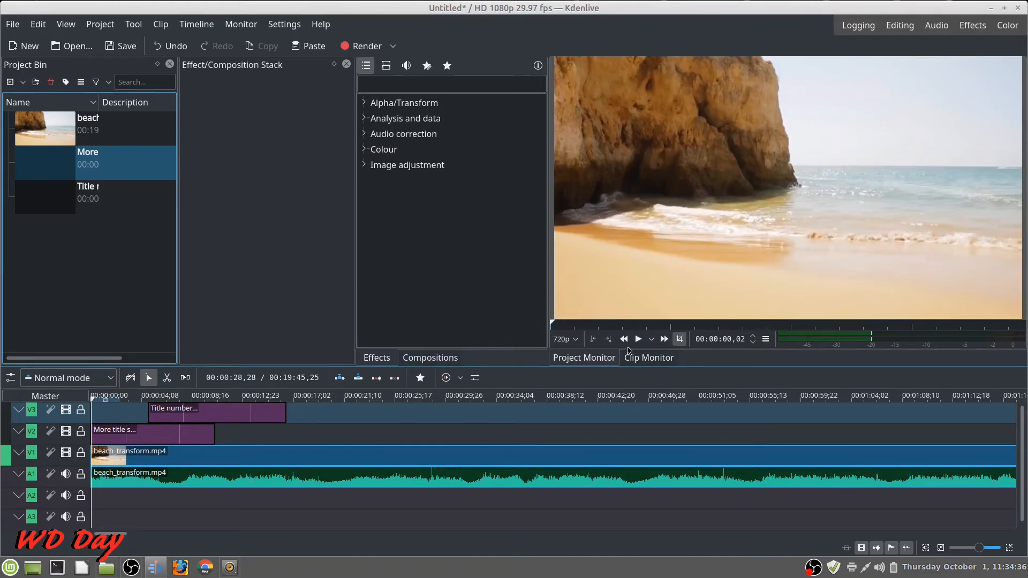
left_click(639, 340)
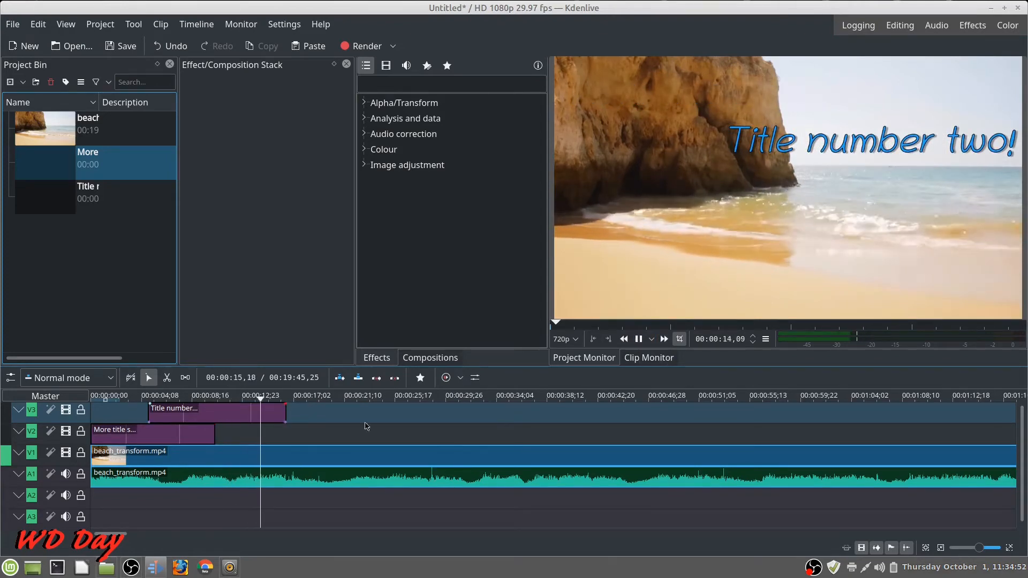
key("space")
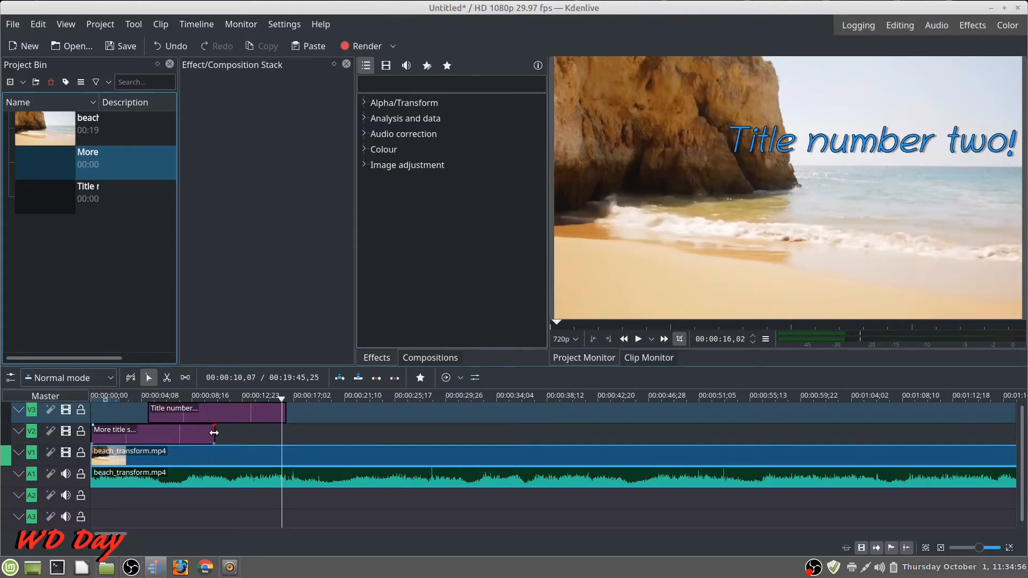
Extend the "More title stuff" clip to end together with the "Title number two!" clip, and preview both titles from the beginning
left_click_drag(214, 432, 282, 434)
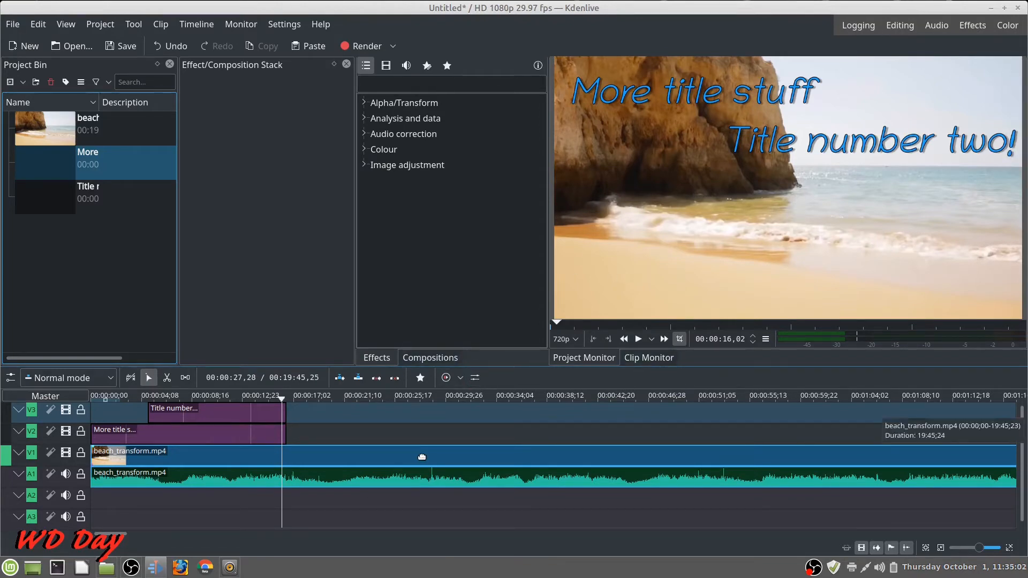
key("Home")
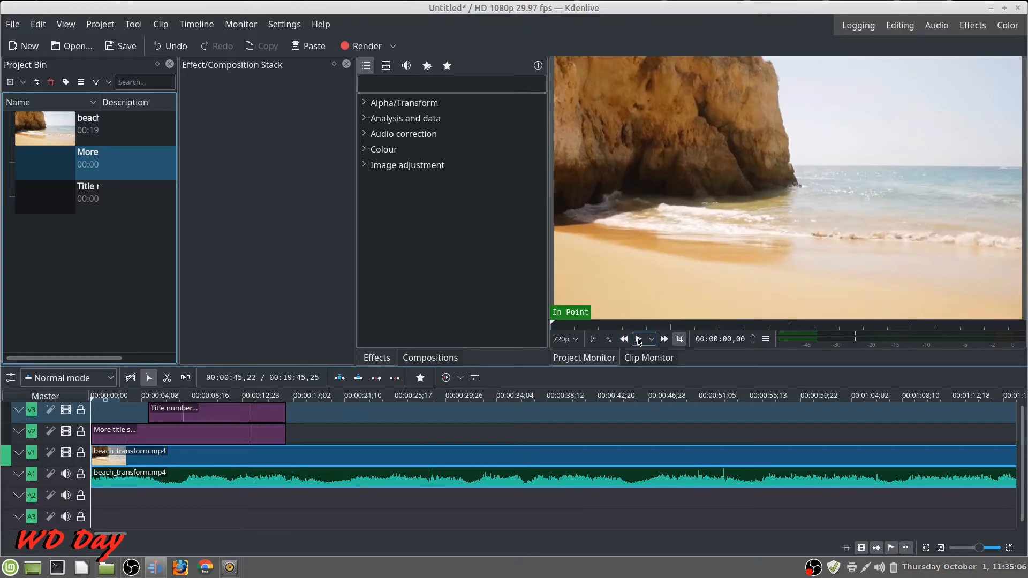
left_click(638, 340)
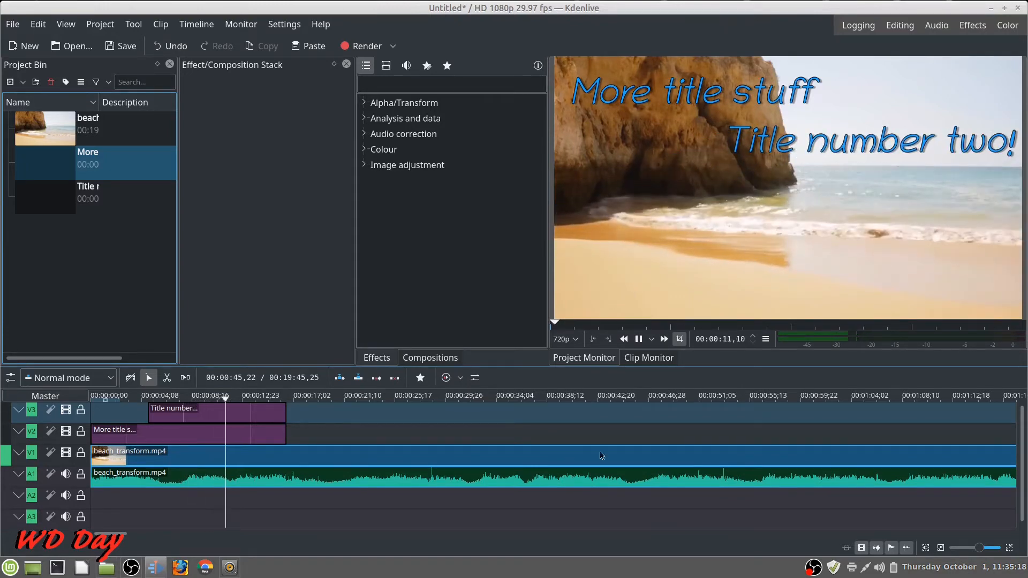
left_click(639, 339)
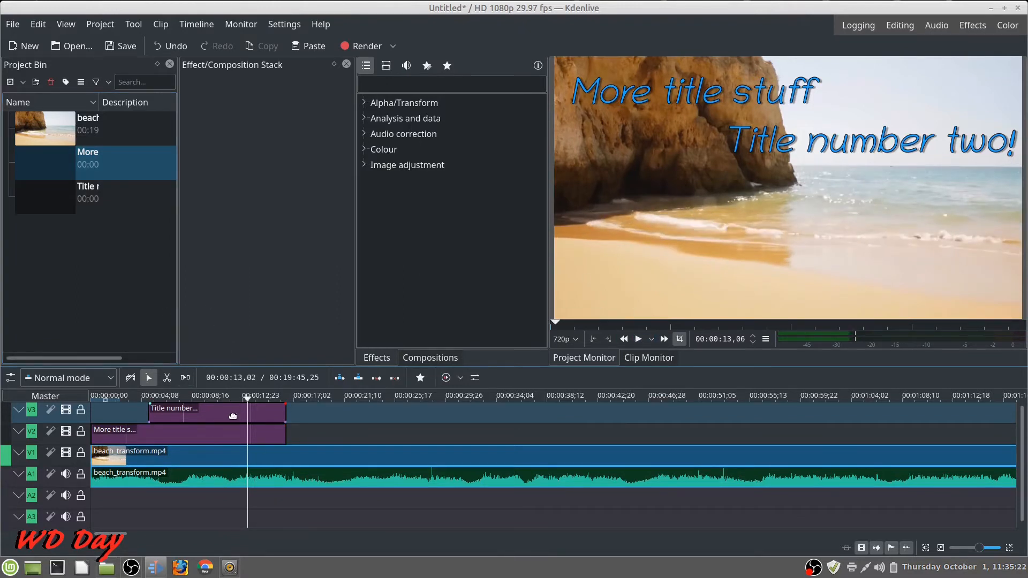
Apply the Fade out effect to the "Title number two!" clip on V3 and the "More title stuff" clip on V2
left_click(266, 415)
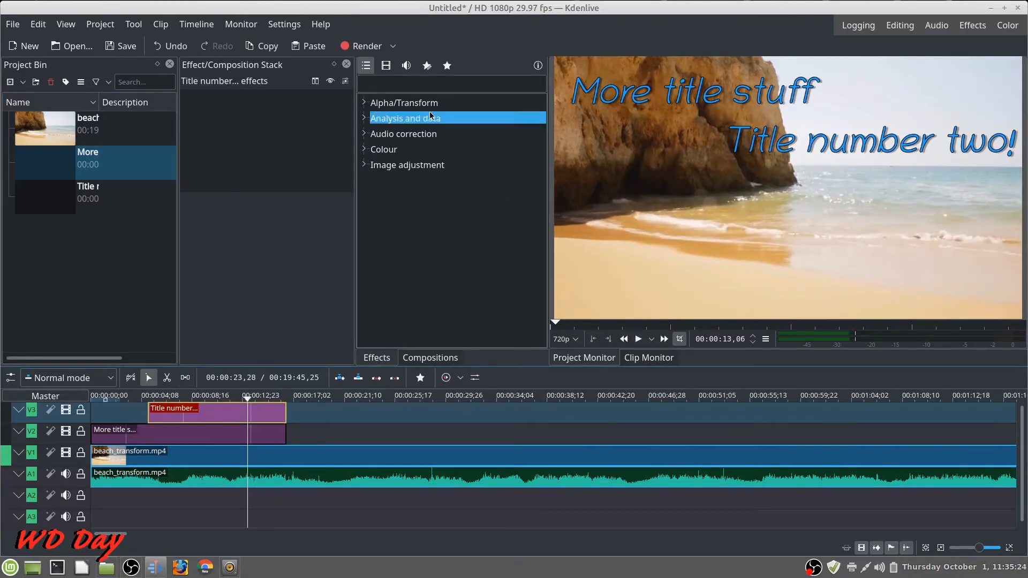
left_click(448, 67)
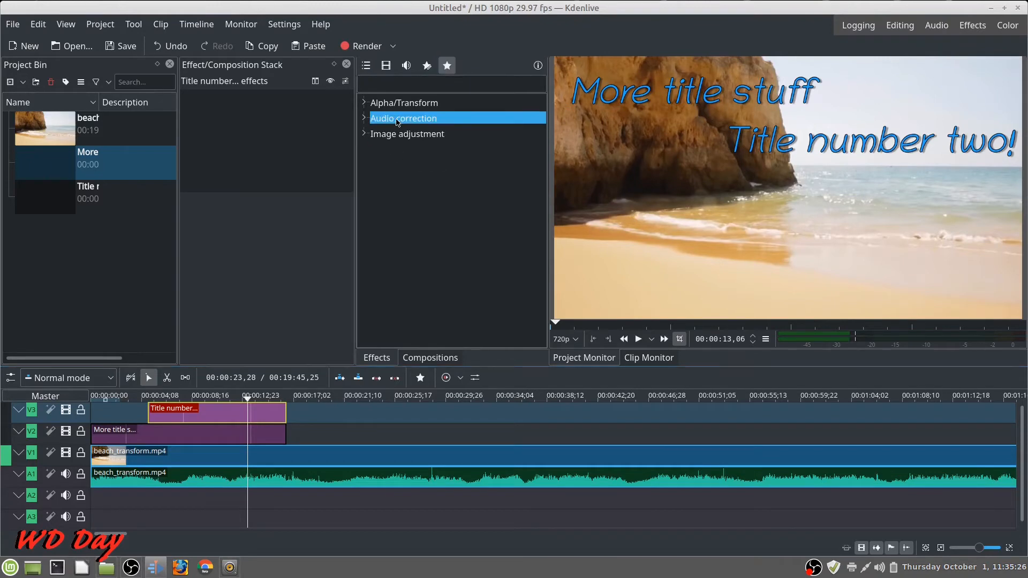
left_click(368, 135)
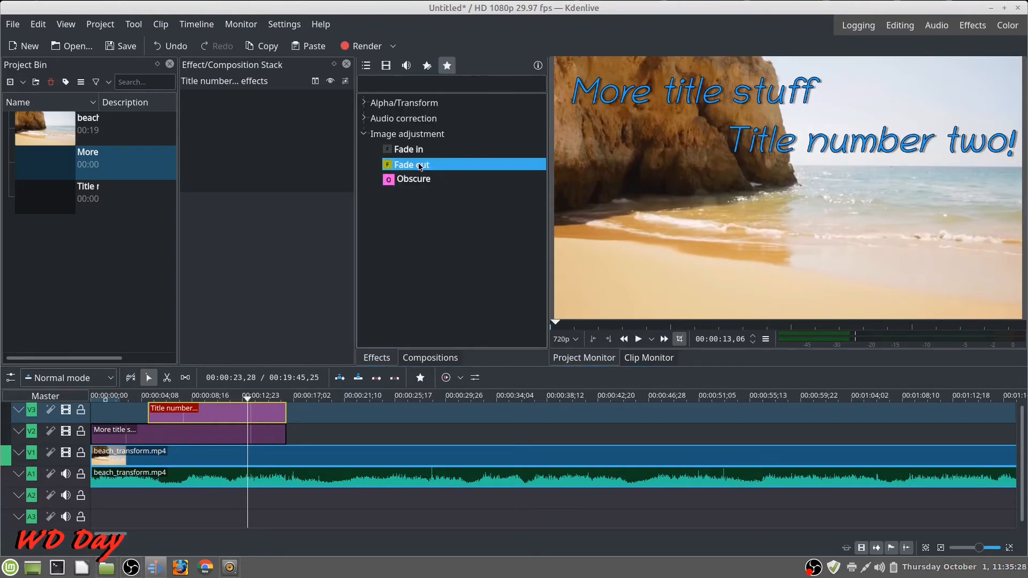
double_click(441, 170)
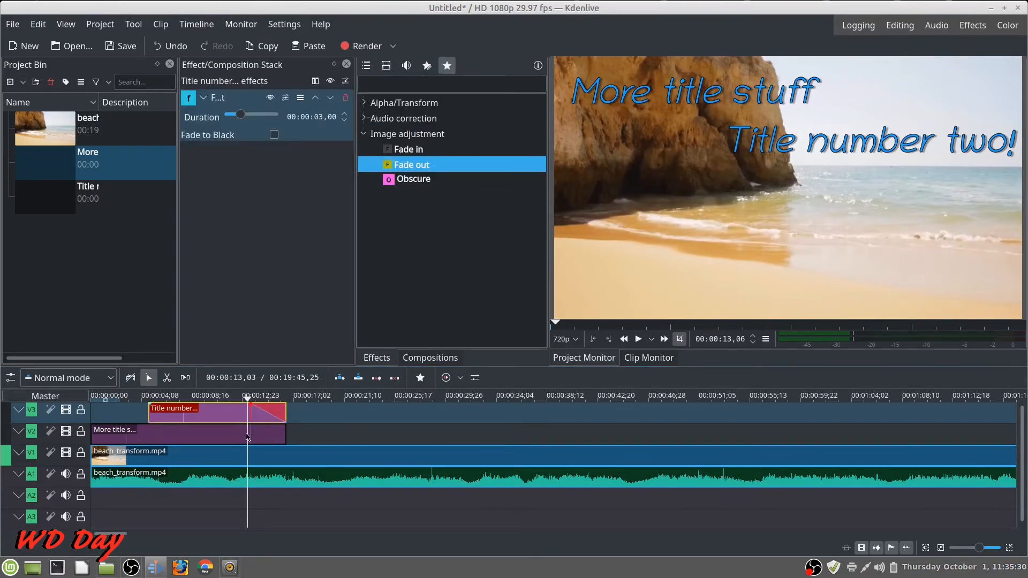
left_click(274, 440)
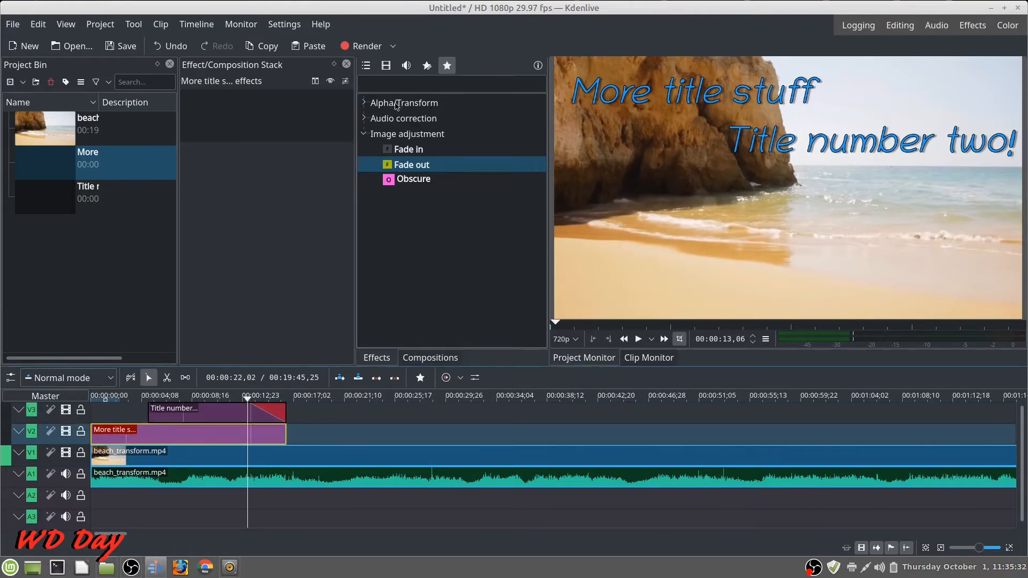
double_click(427, 166)
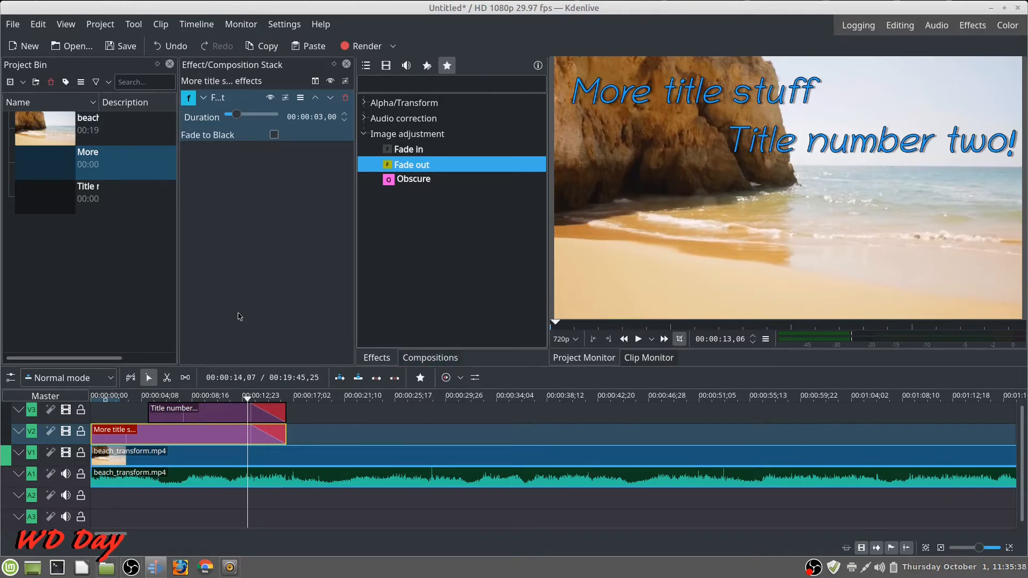
Play the timeline from the beginning to check the title animations and their fade-outs
key("Home")
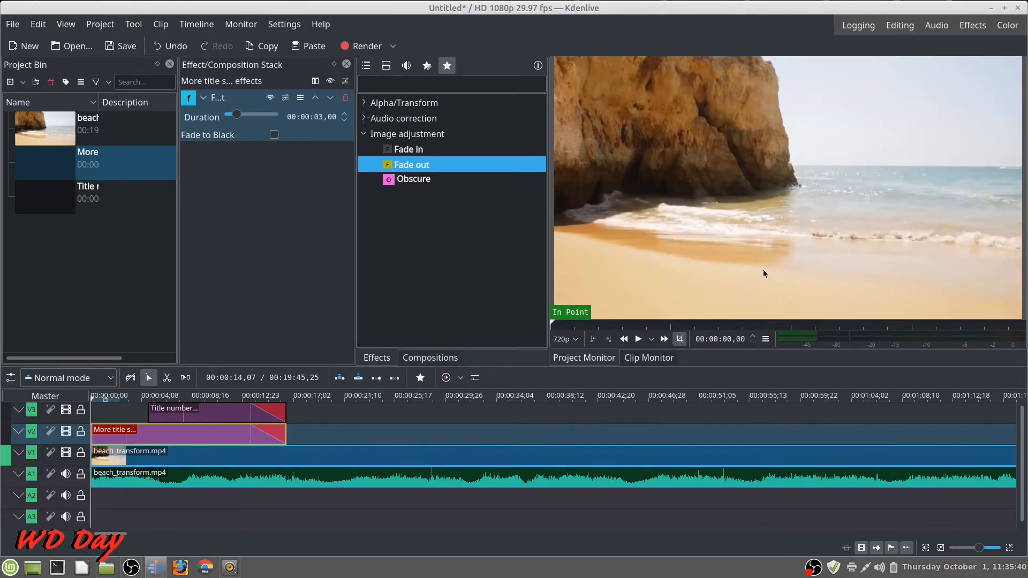
left_click(639, 339)
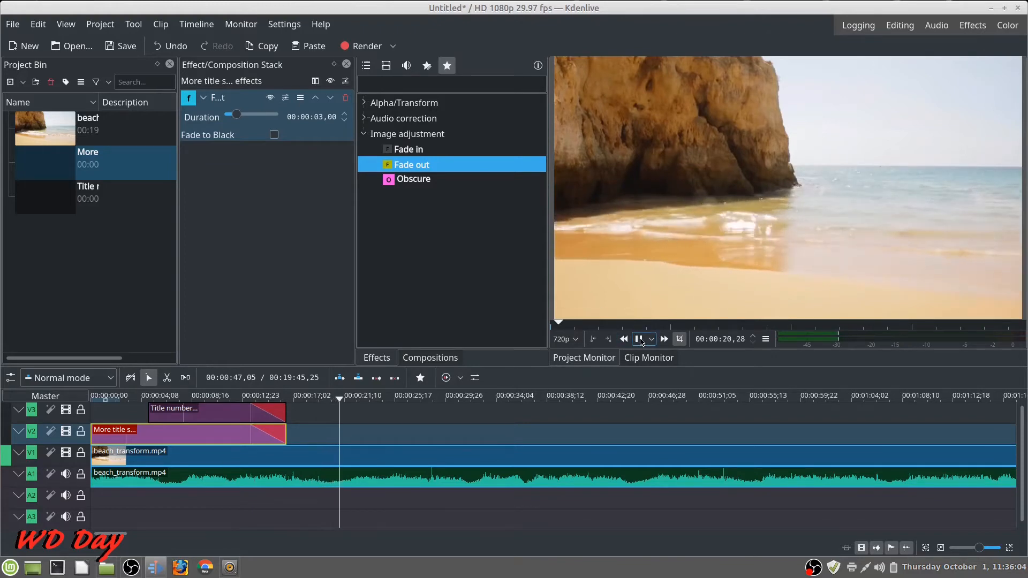
left_click(640, 339)
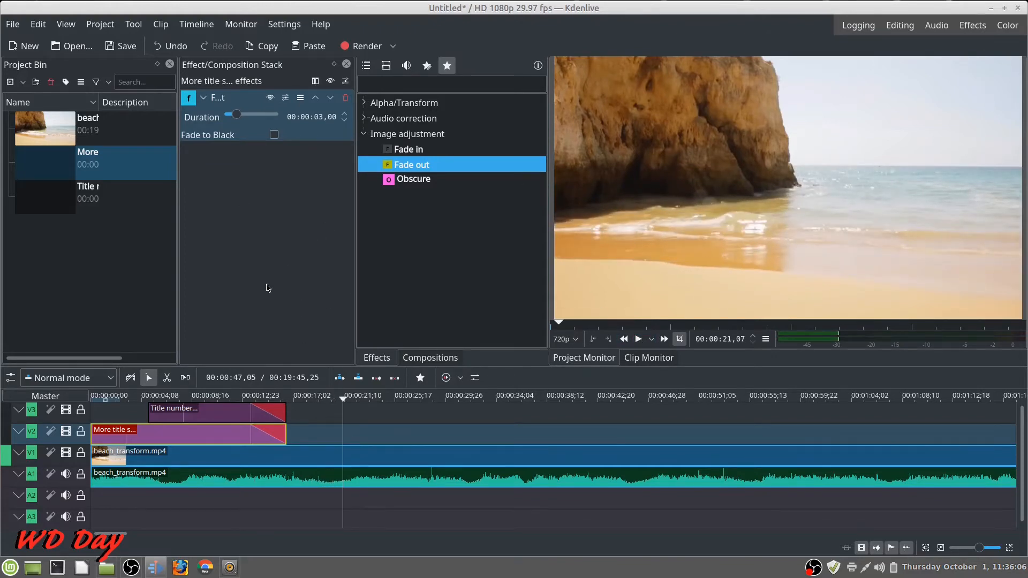
right_click(200, 438)
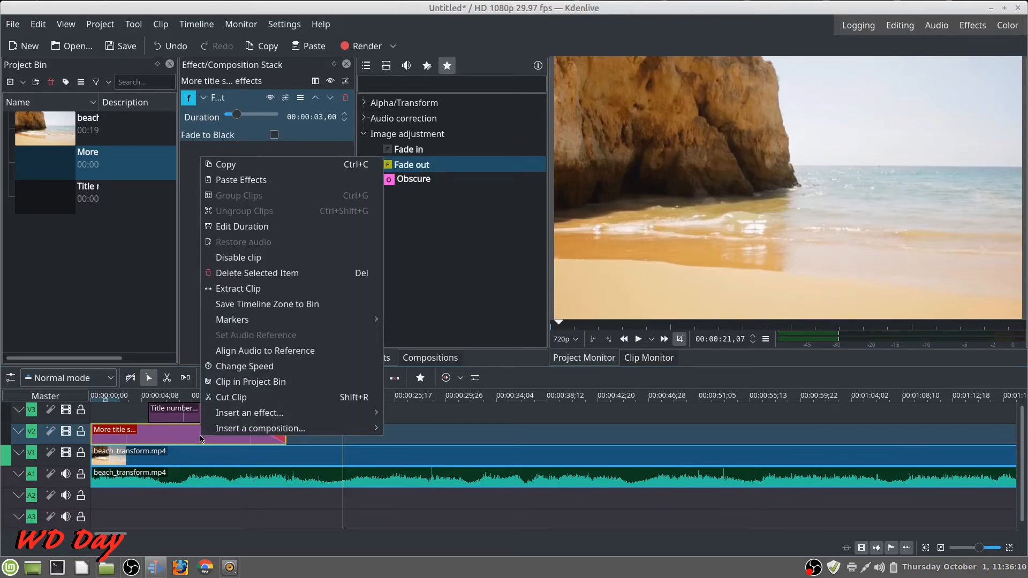
left_click(188, 412)
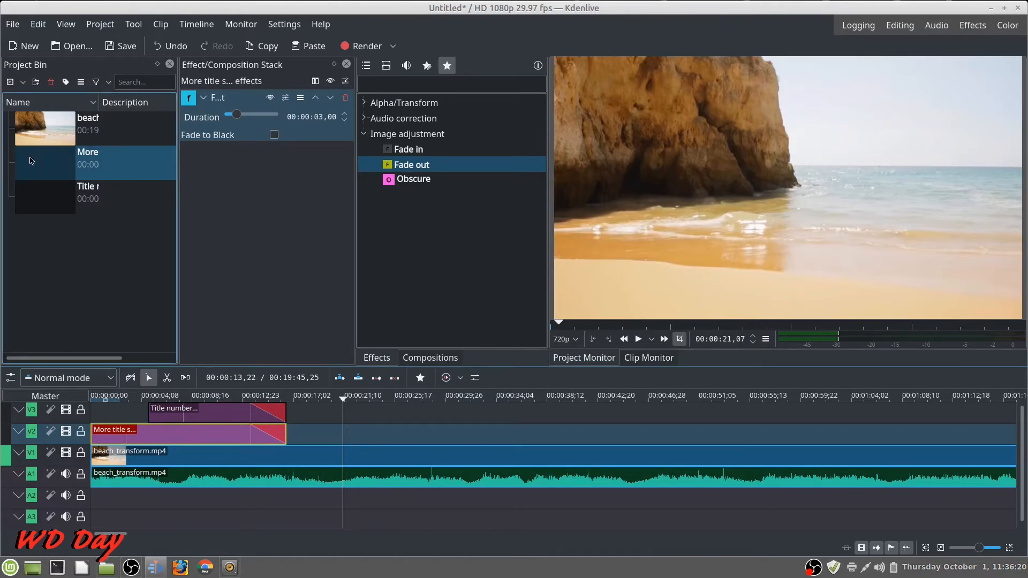
Create a title clip containing street_guy.png from the Pictures/png folder, with the image moved to about X 876, Y 306
left_click(22, 87)
left_click(43, 143)
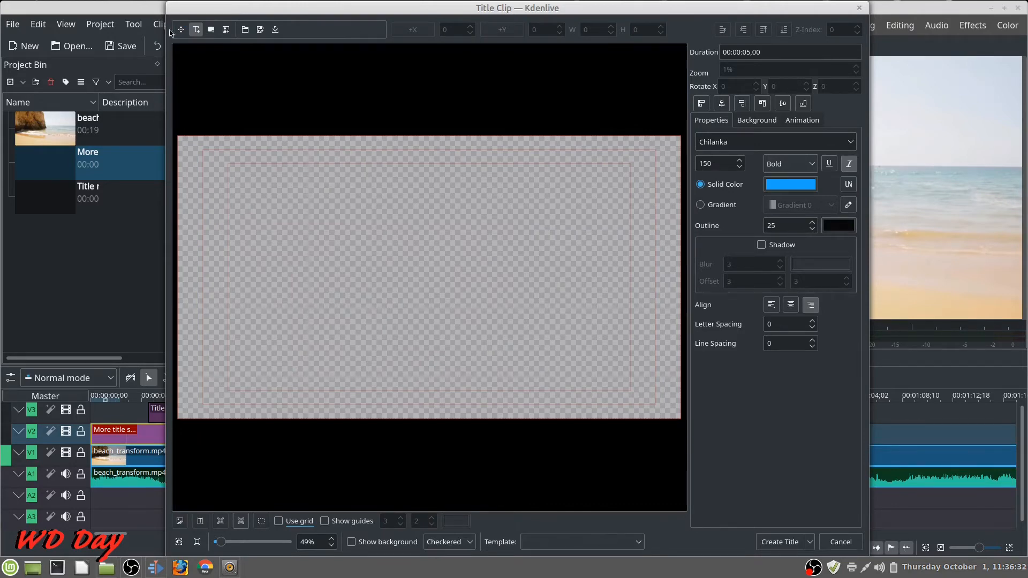
left_click(225, 30)
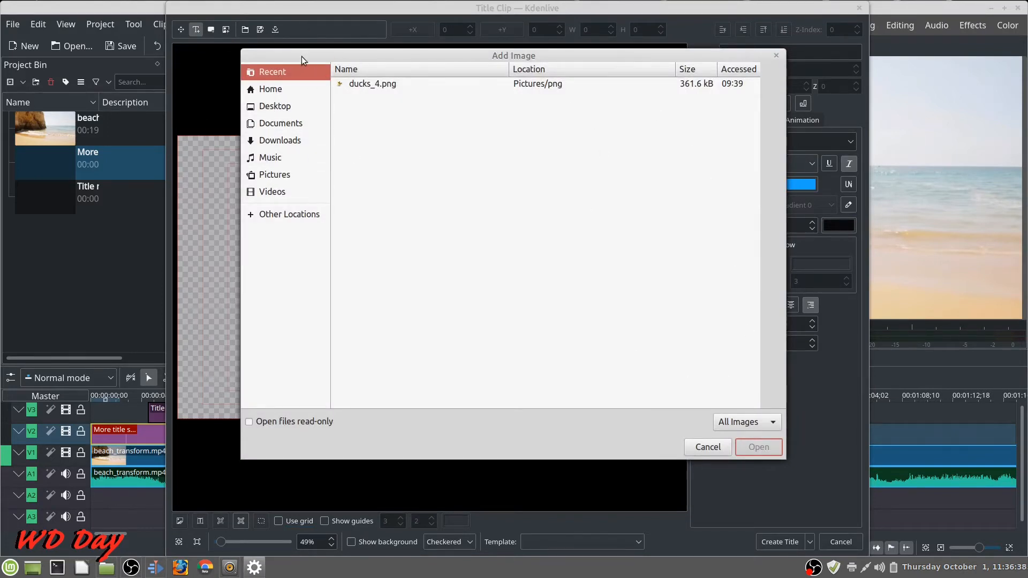
left_click(291, 176)
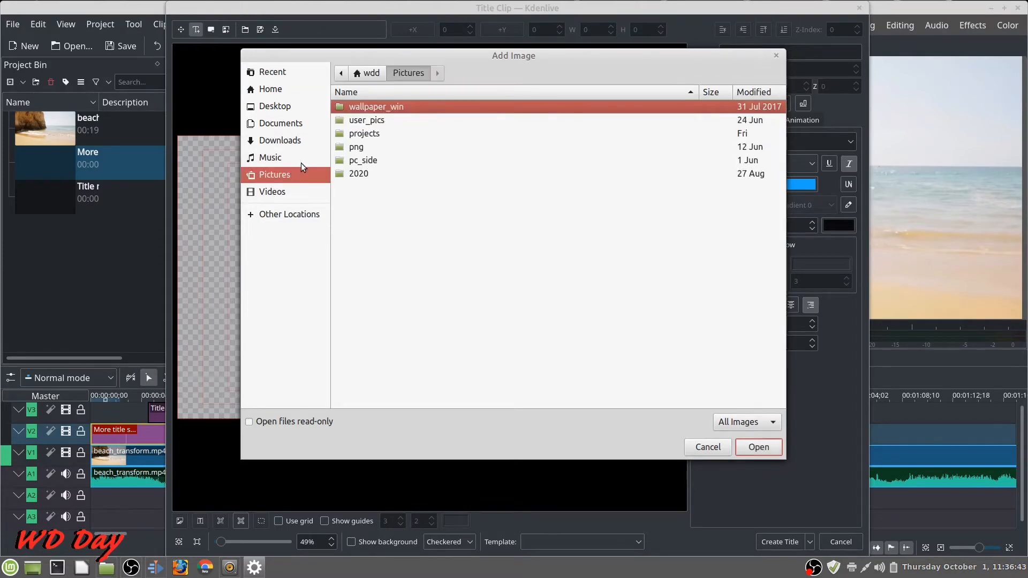
double_click(380, 149)
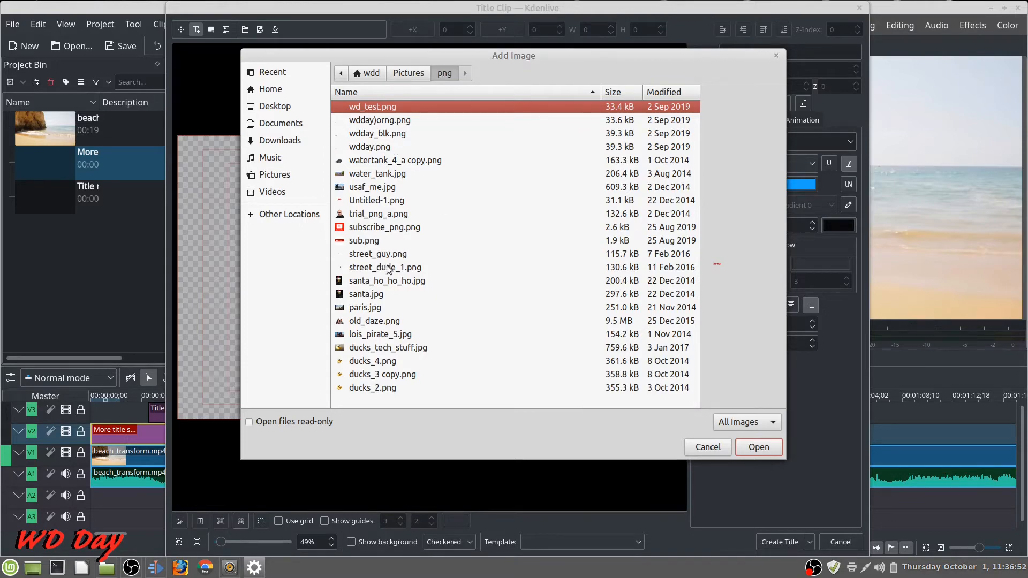
left_click(390, 255)
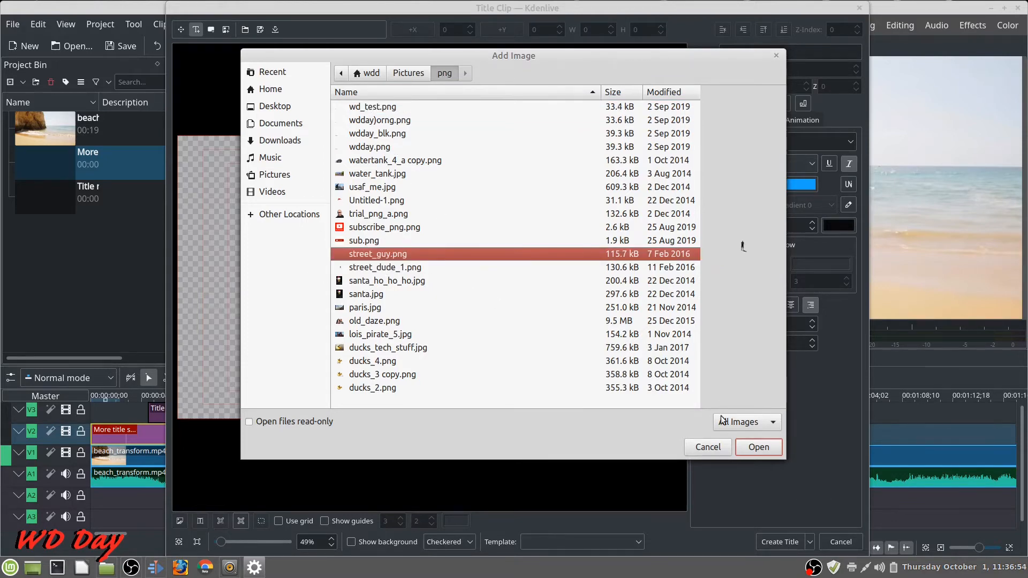
left_click(760, 449)
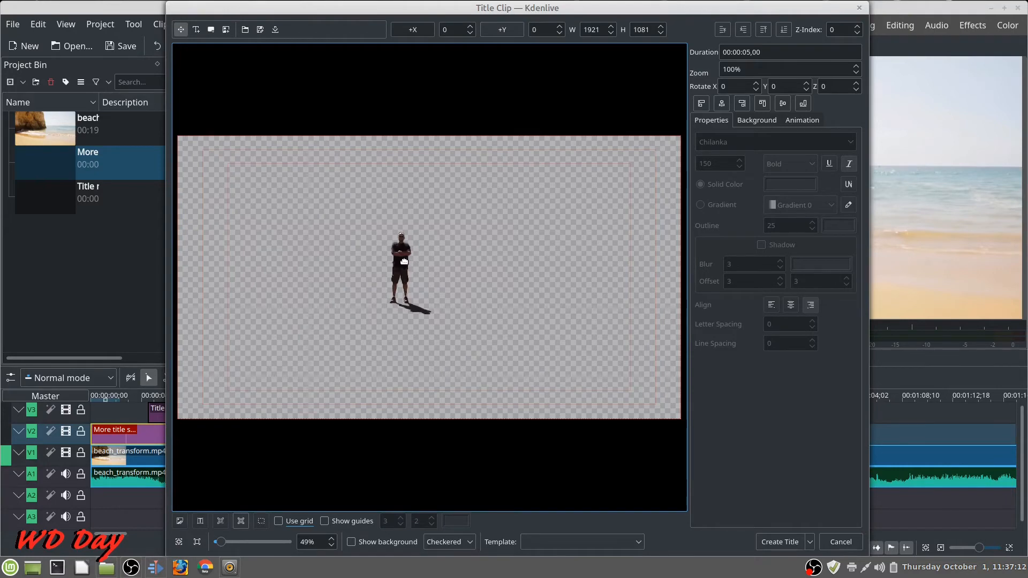
left_click_drag(405, 261, 628, 285)
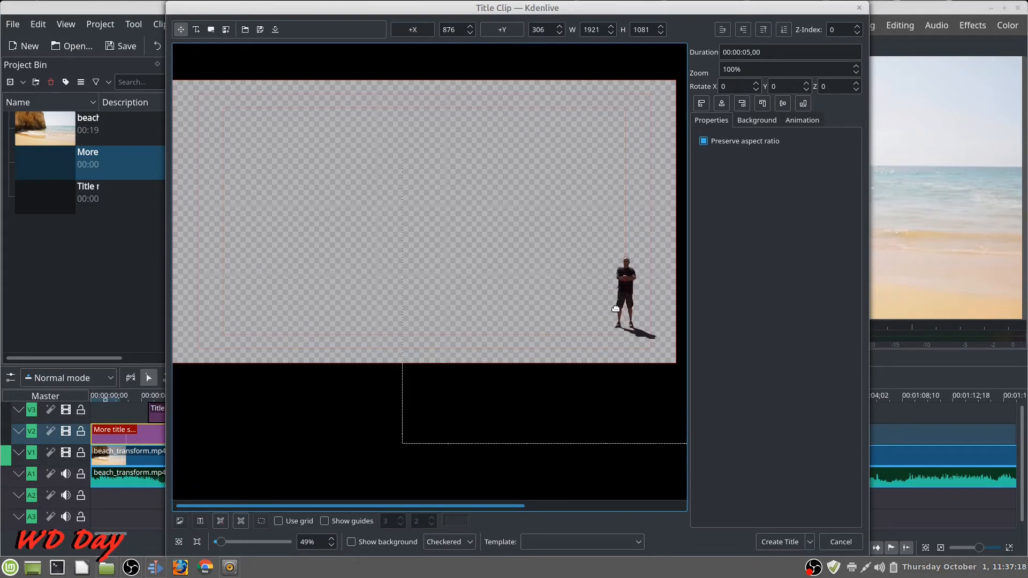
left_click(779, 542)
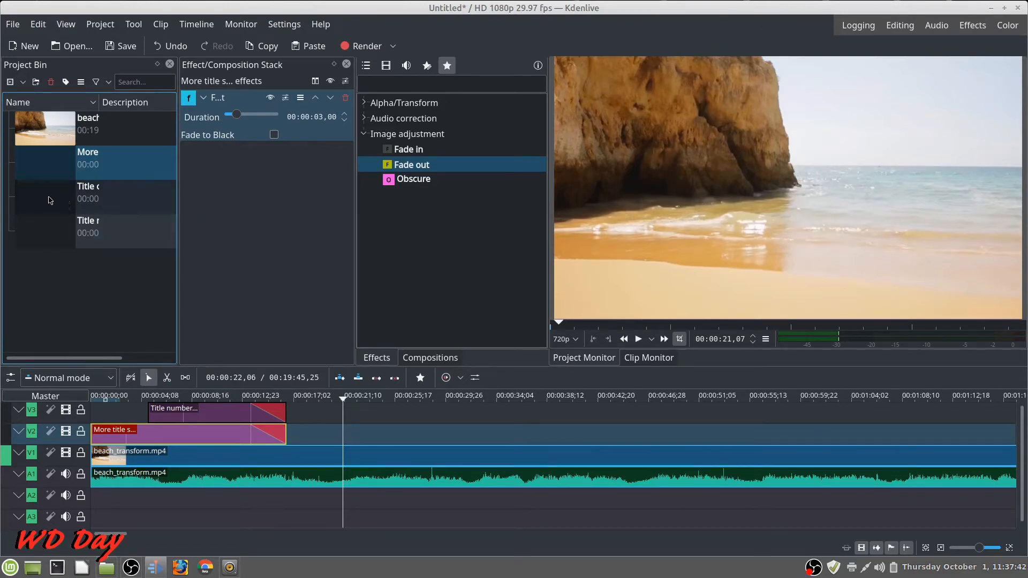
Try to place the new image title clip on V3 at the start of the "Title number two!" clip
left_click(50, 200)
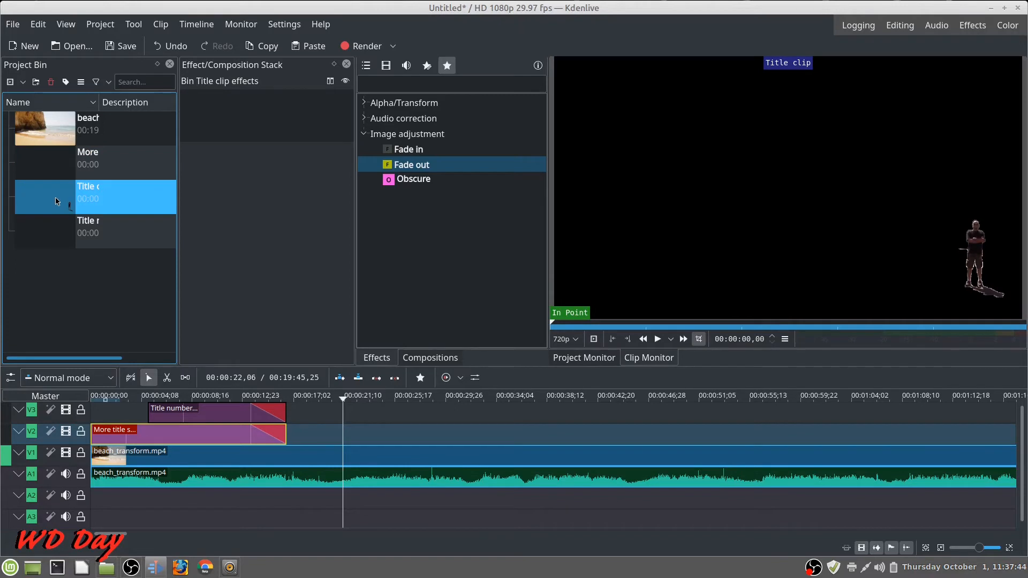
left_click_drag(58, 202, 154, 413)
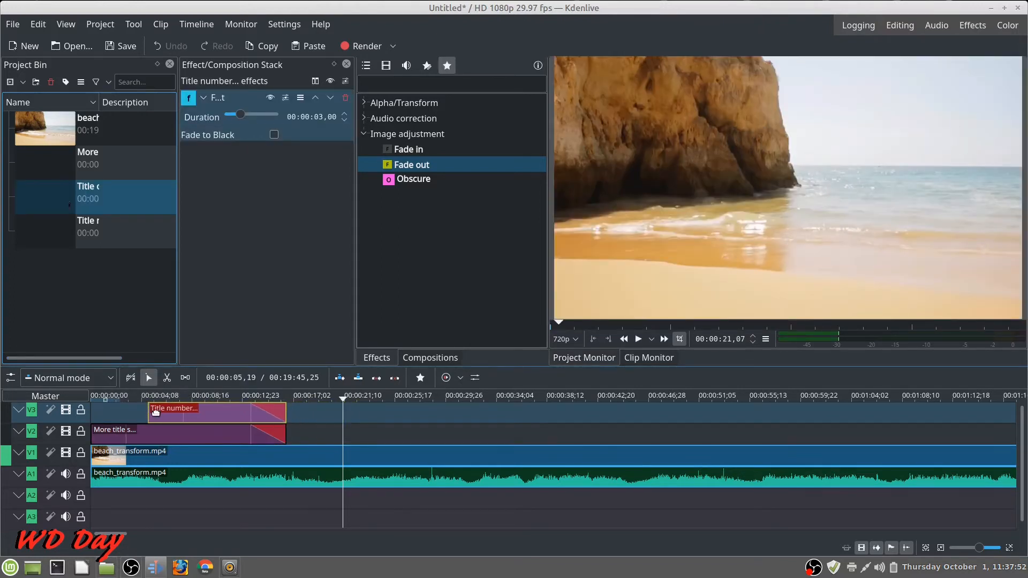
left_click(112, 413)
Play the timeline from near its beginning to preview the titles over the beach footage
left_click(207, 396)
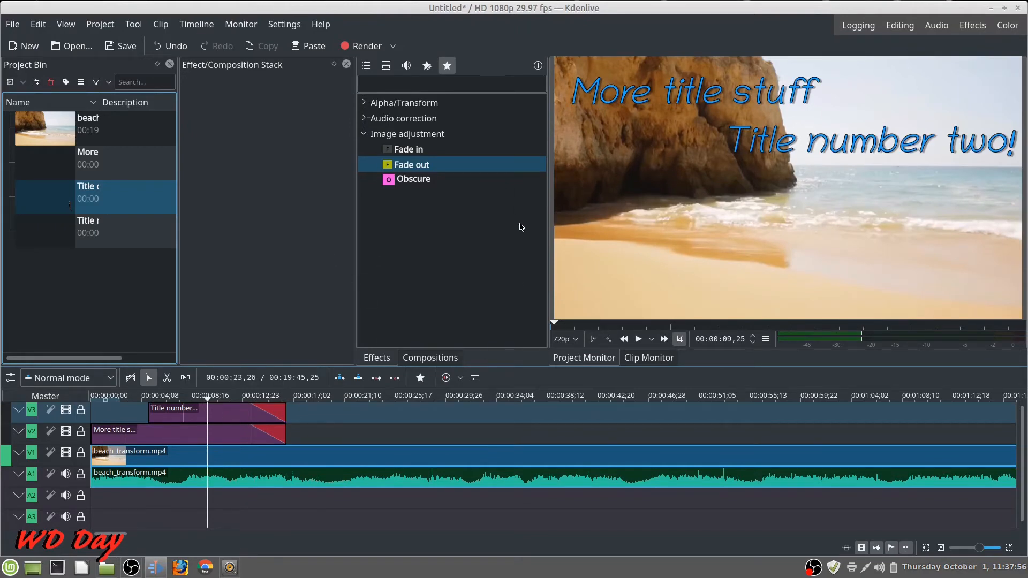
left_click(95, 400)
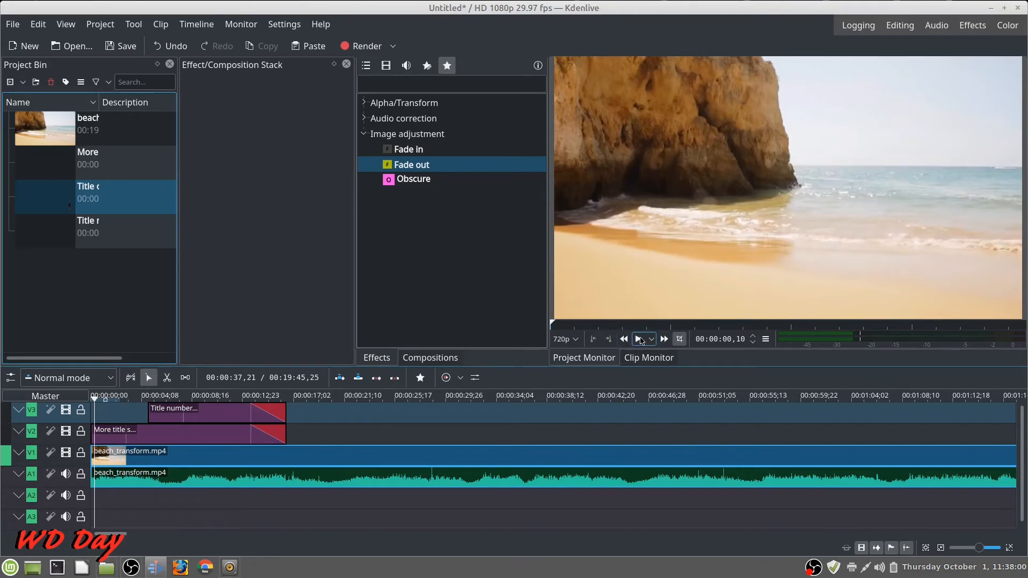
left_click(643, 342)
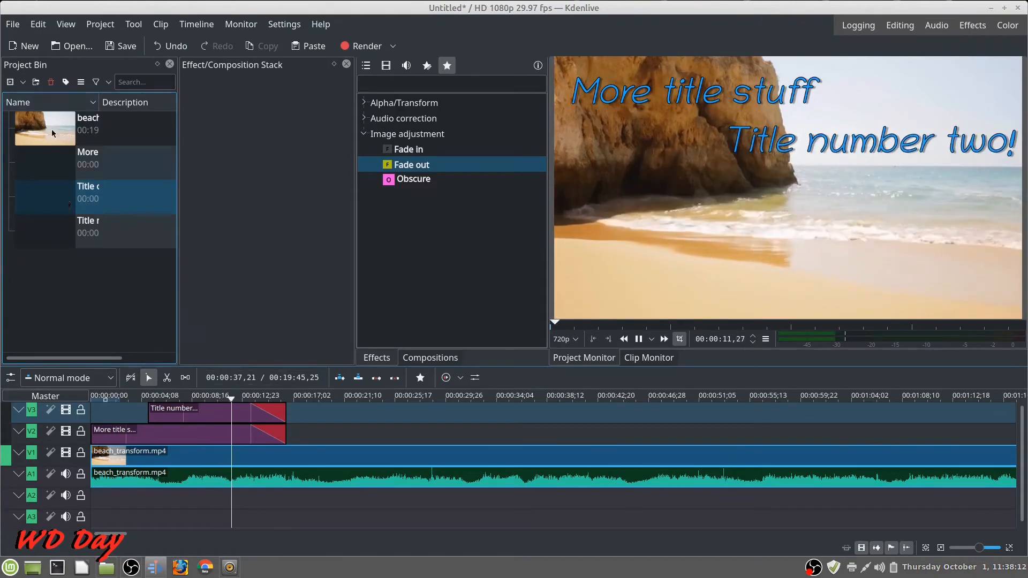
Place the image title clip on V3 directly after "Title number two!", make V3 the target track, and stop playback
left_click_drag(89, 203, 327, 415)
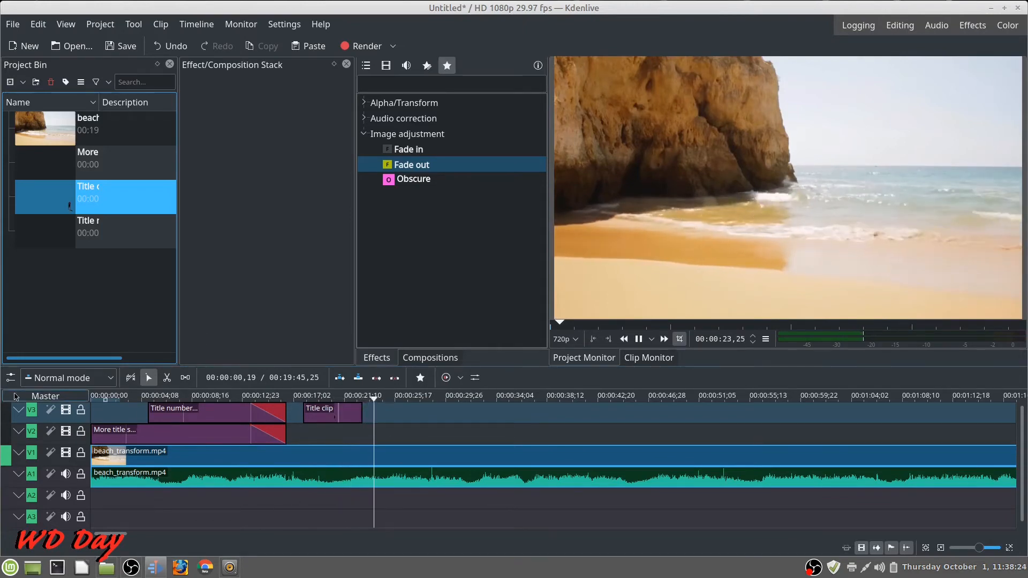
left_click(6, 456)
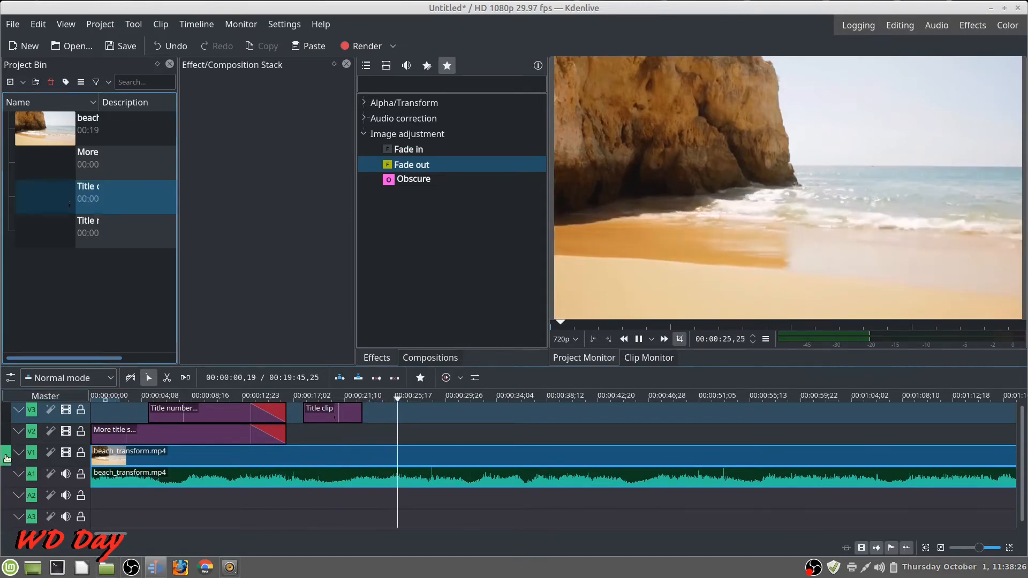
left_click(6, 408)
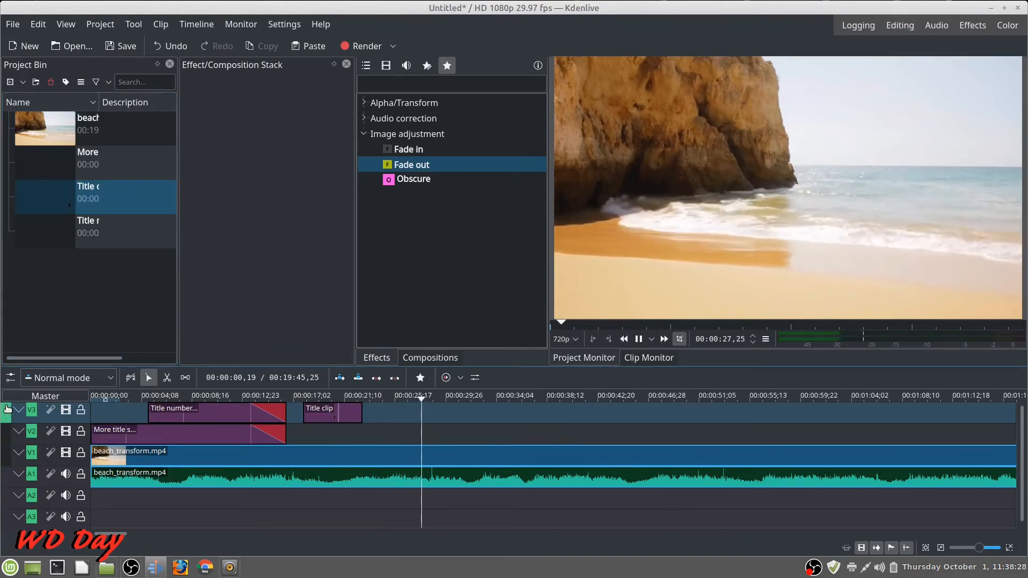
left_click_drag(343, 417, 327, 416)
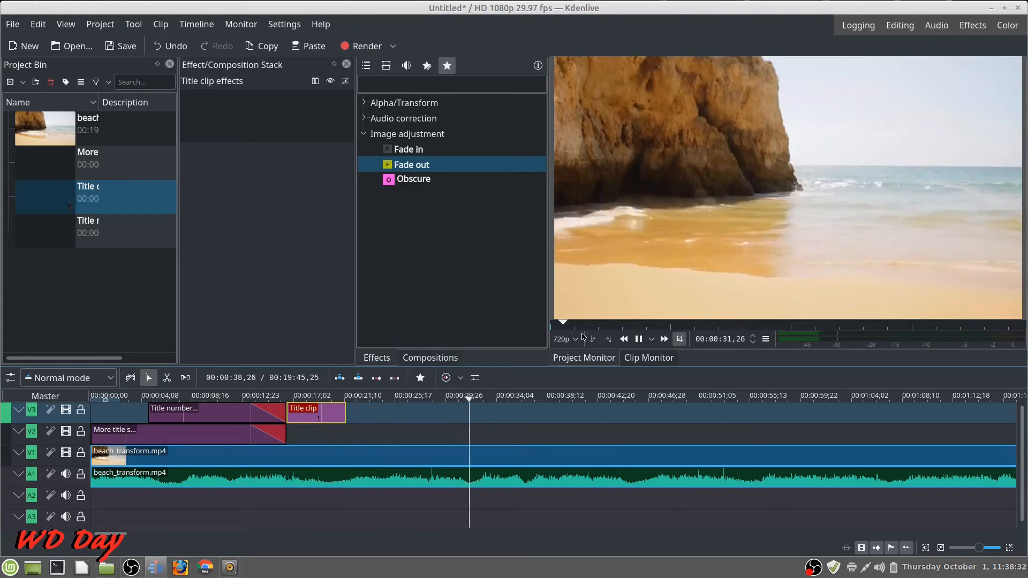
left_click(639, 342)
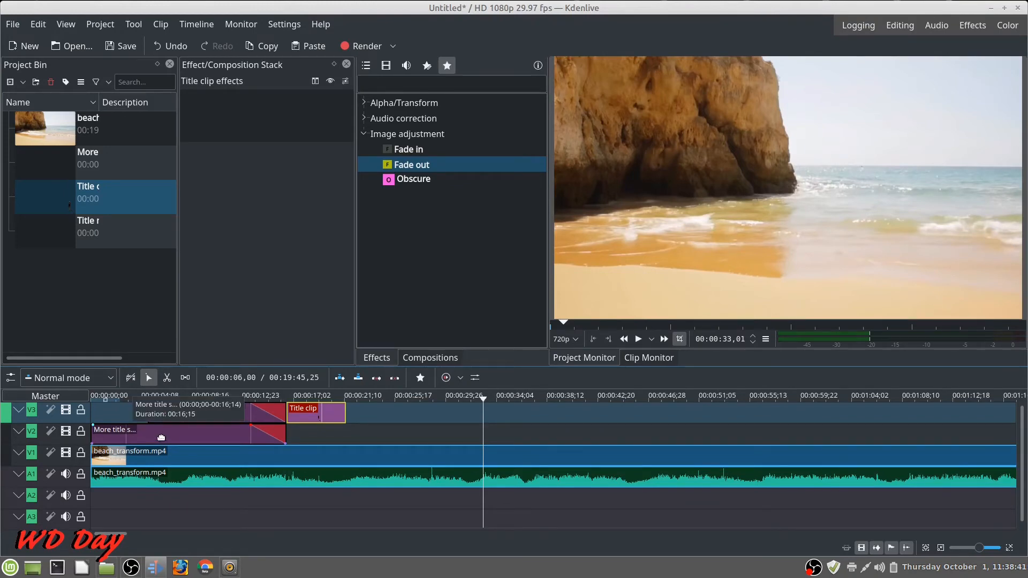
Delete the "Title number two!" clip from V3
left_click(194, 412)
right_click(231, 415)
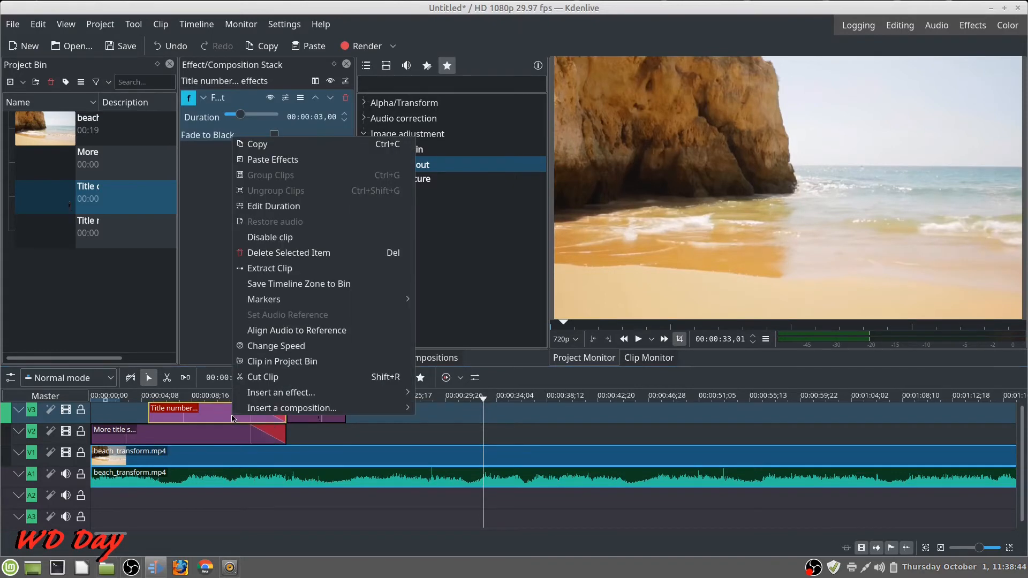
left_click(298, 257)
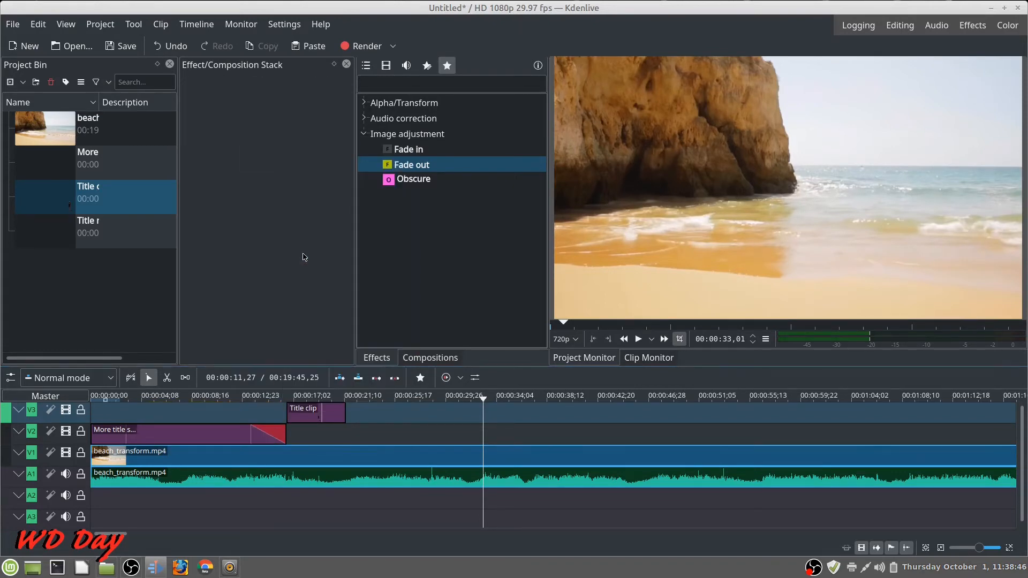
Stretch the image title clip on V3 to span the full length of "More title stuff", and remove its accidental fade-in
left_click_drag(309, 412, 286, 421)
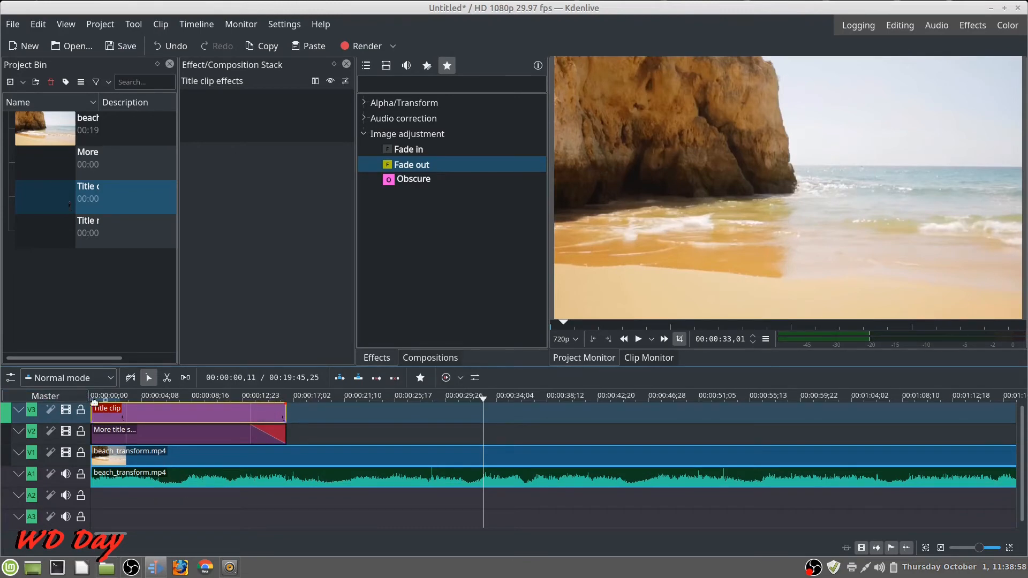
left_click_drag(96, 405, 134, 407)
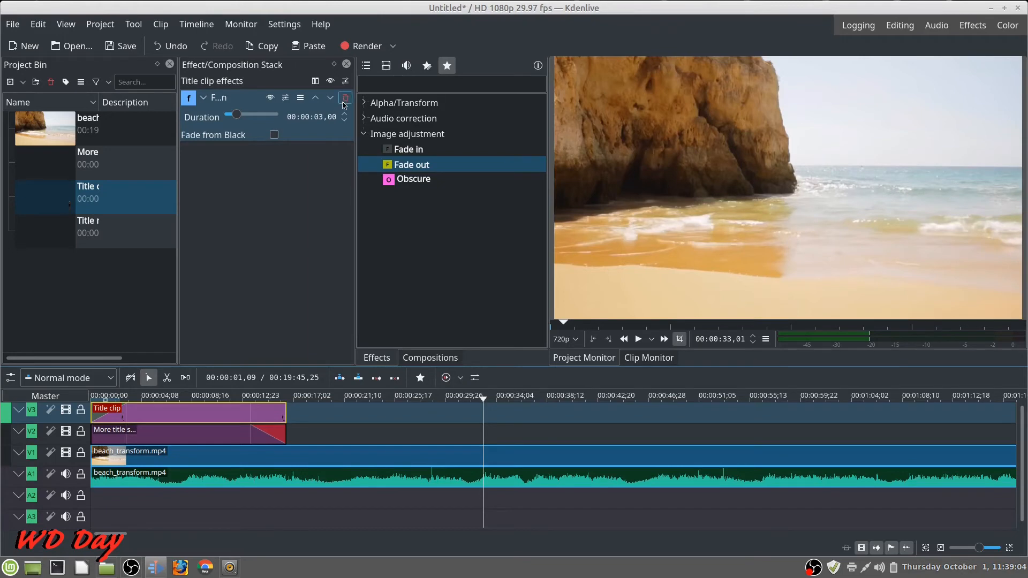
left_click(346, 98)
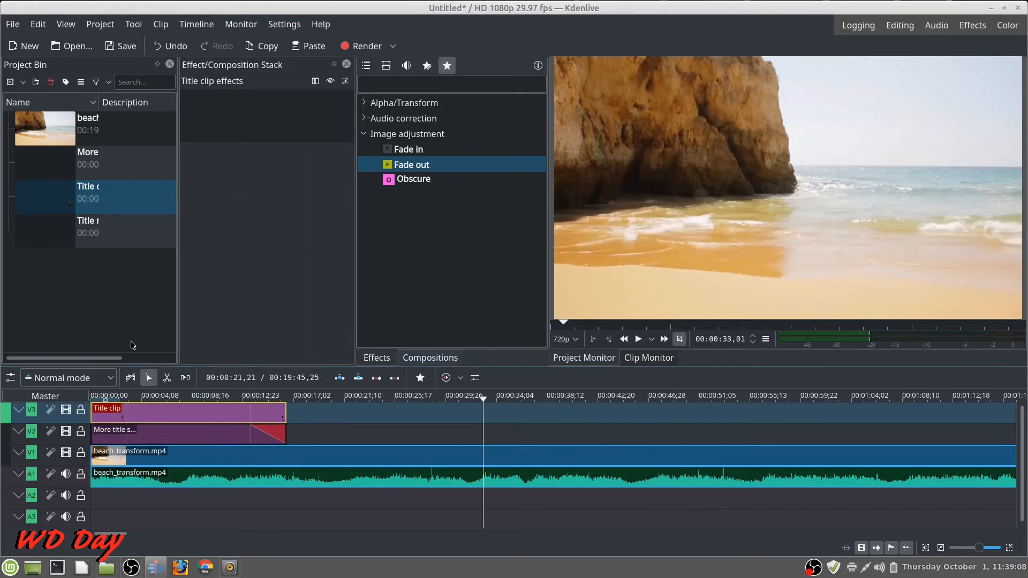
left_click(113, 204)
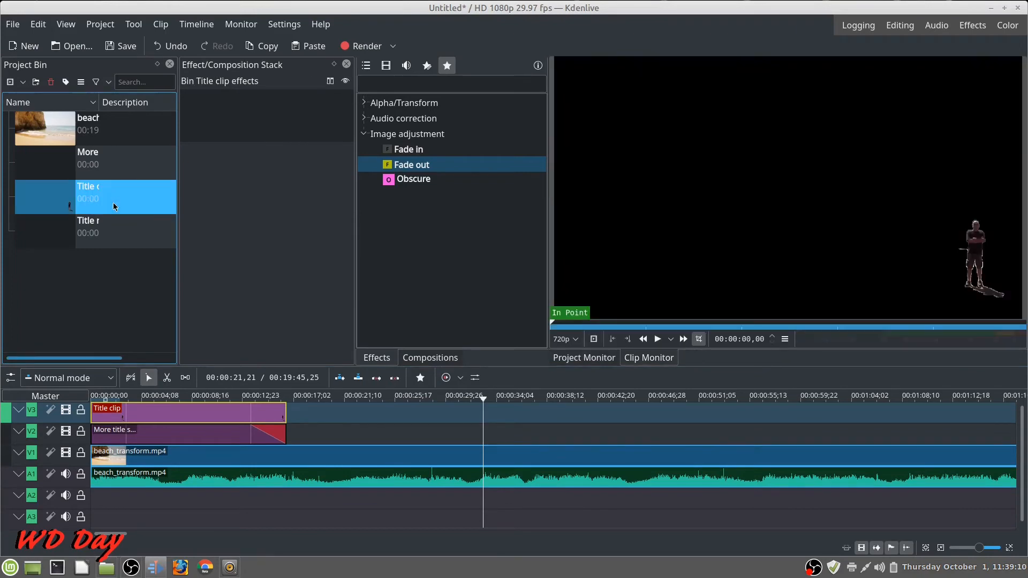
right_click(130, 165)
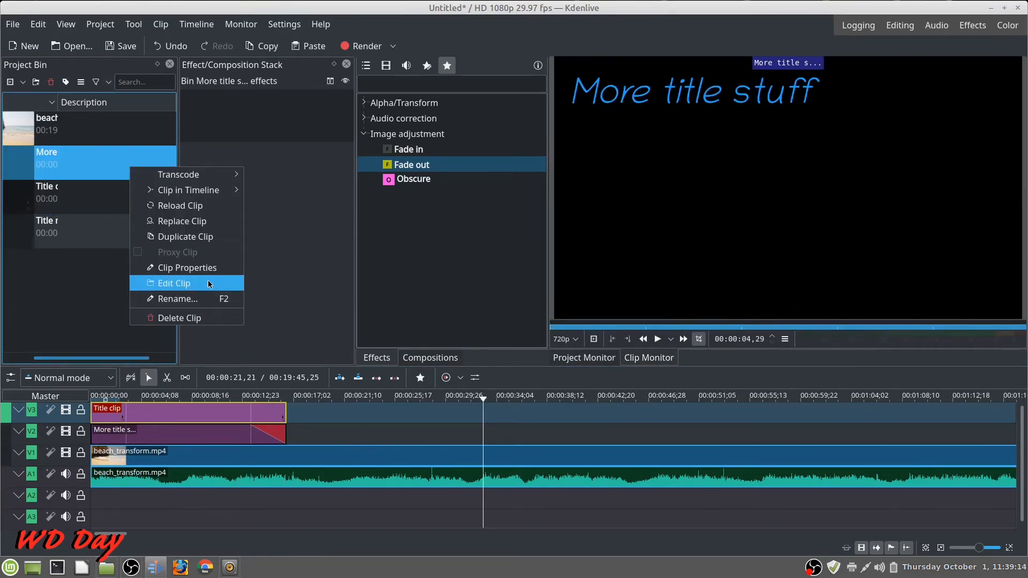
left_click(208, 280)
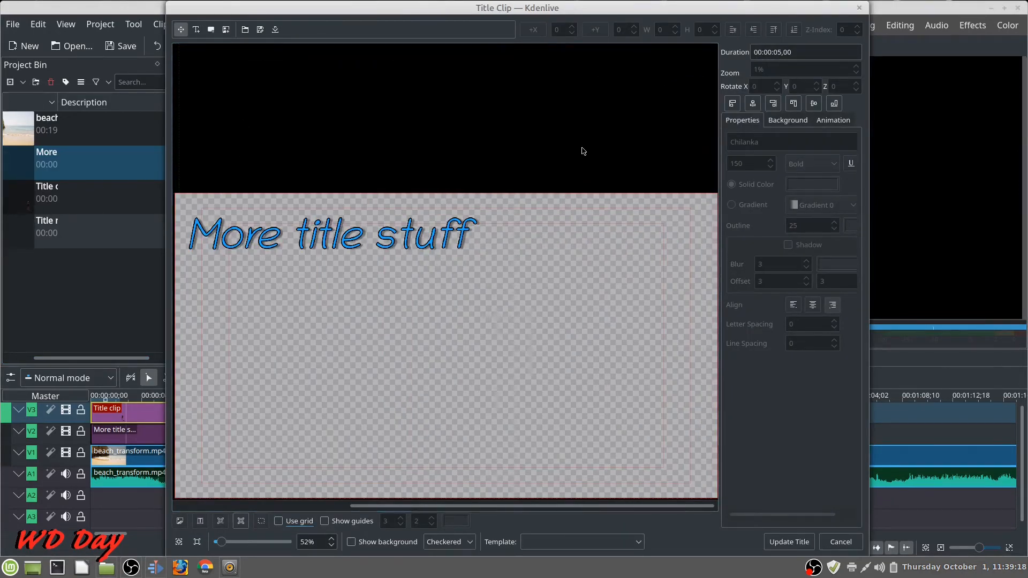
left_click(809, 541)
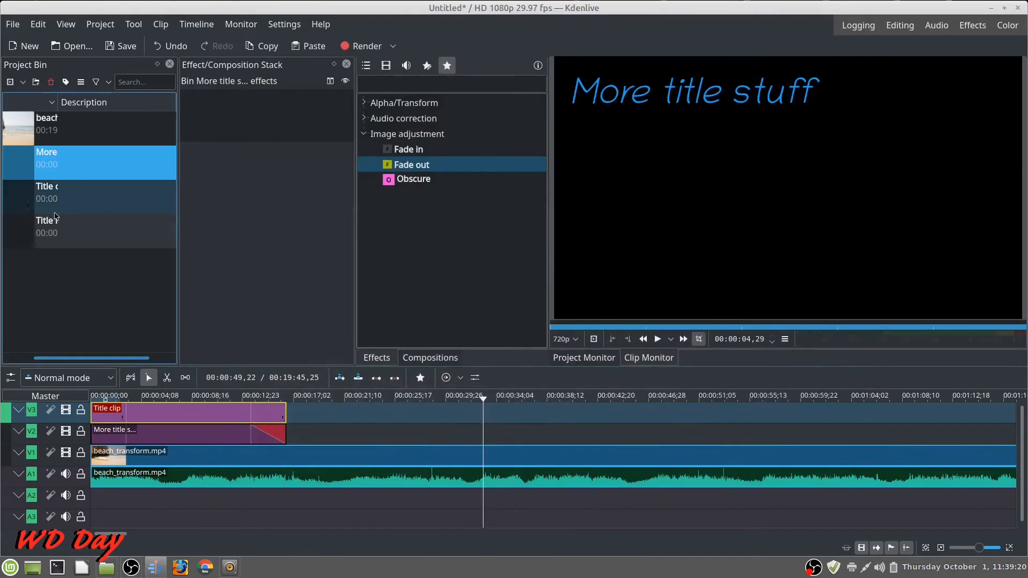
Edit the image title clip from the Project Bin and set the Y position of the standing man image to 600
right_click(91, 202)
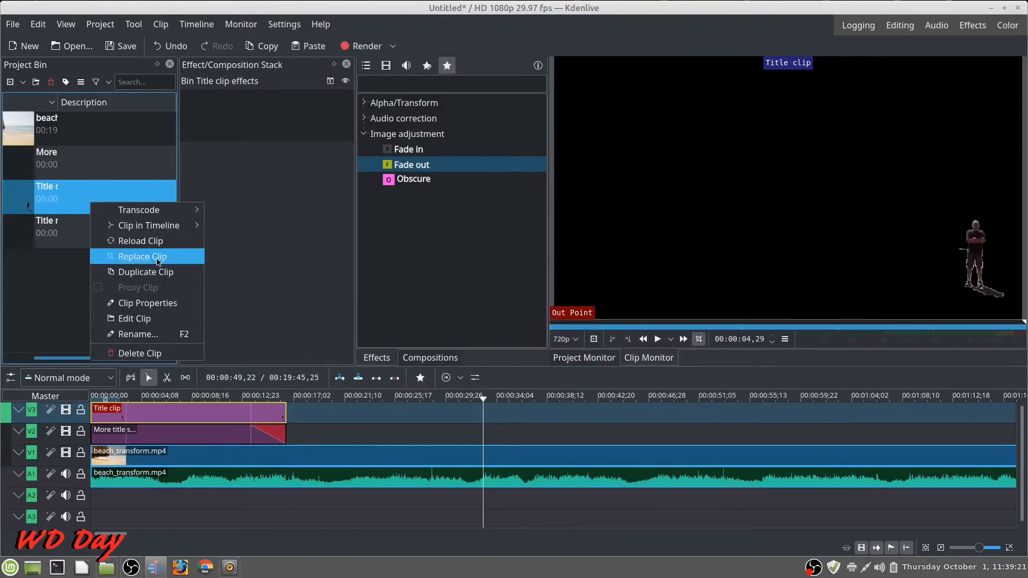
left_click(161, 318)
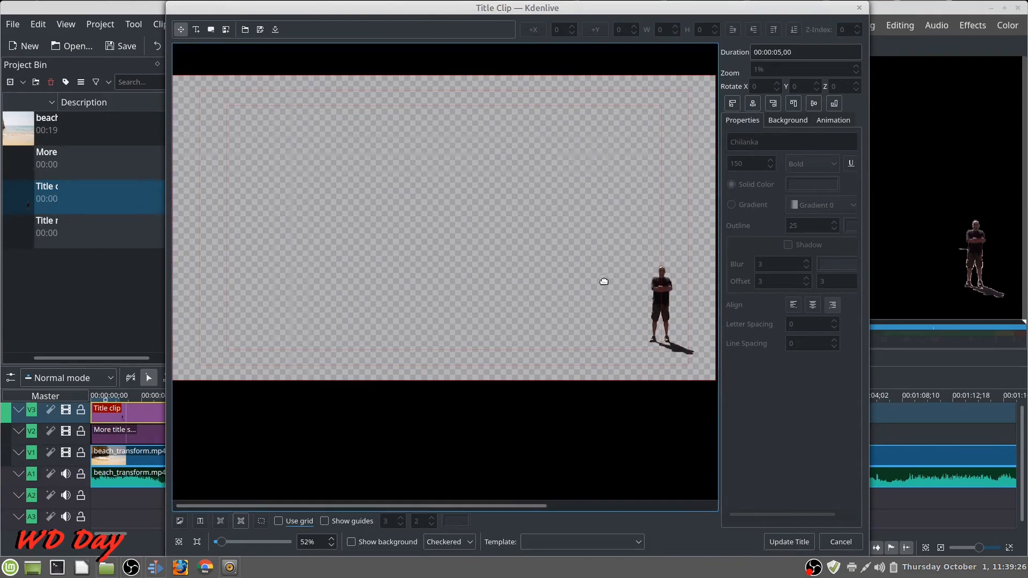
left_click(668, 303)
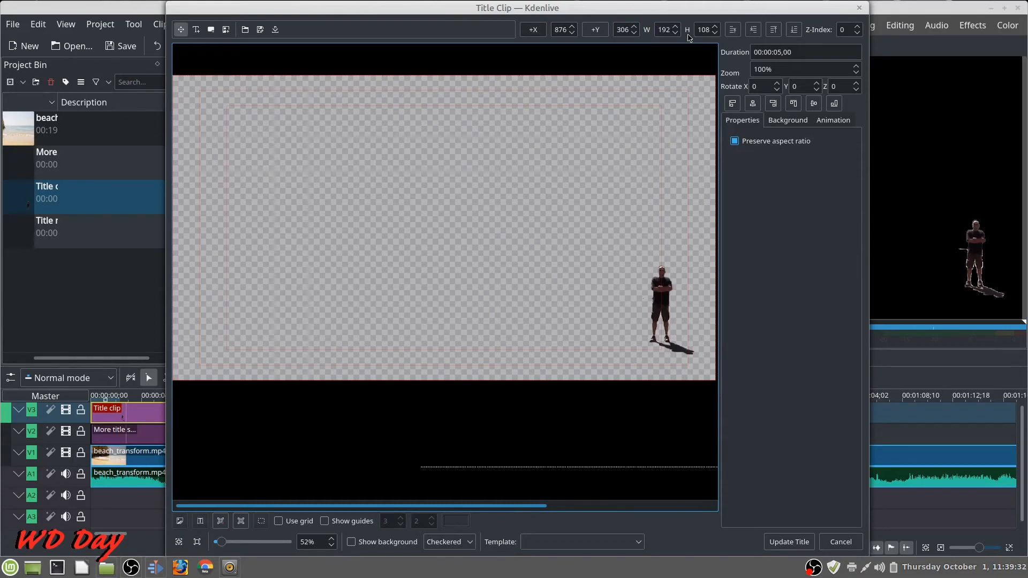
left_click(626, 30)
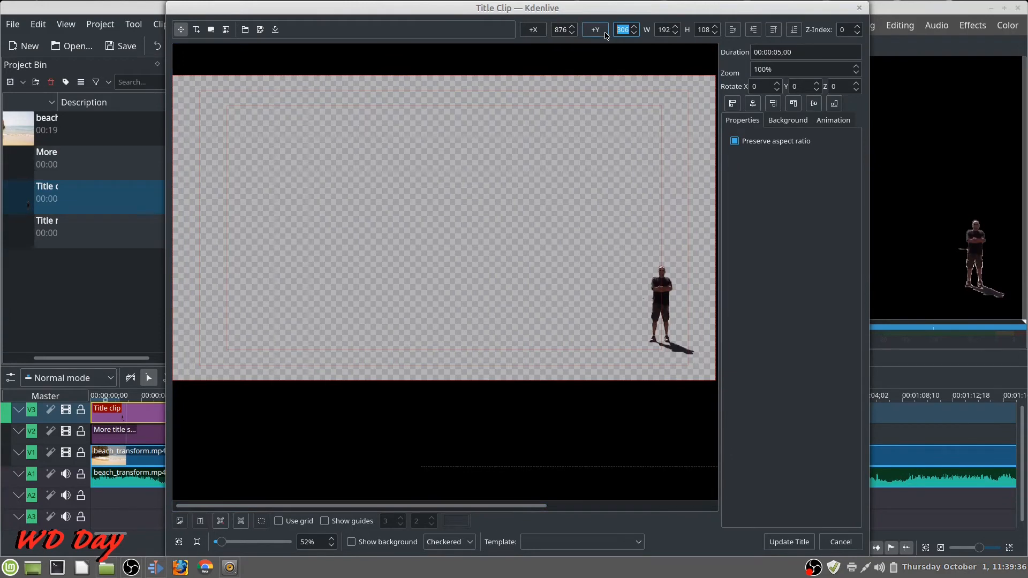
type("400")
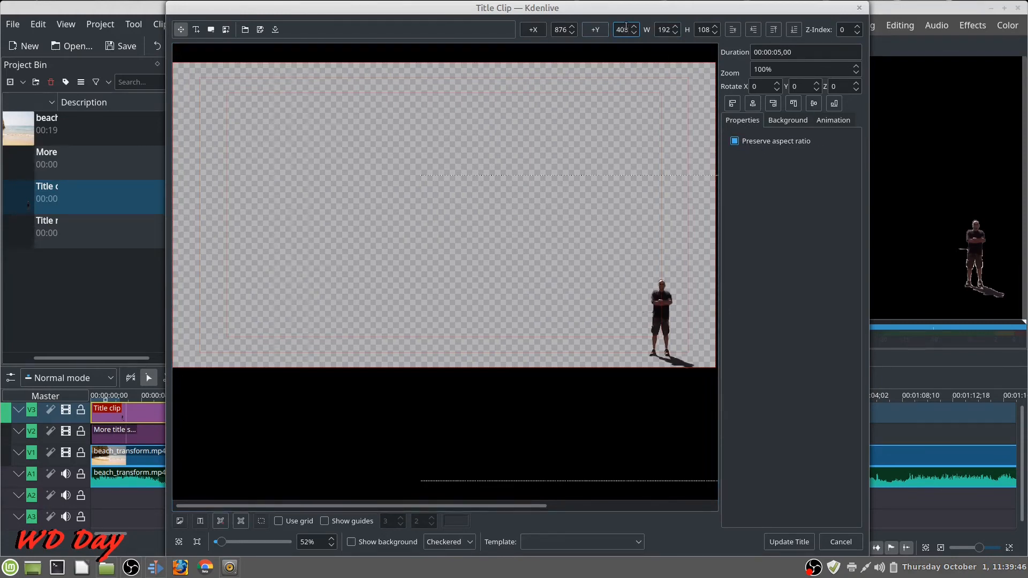
key("BackSpace")
key("BackSpace")
type("605")
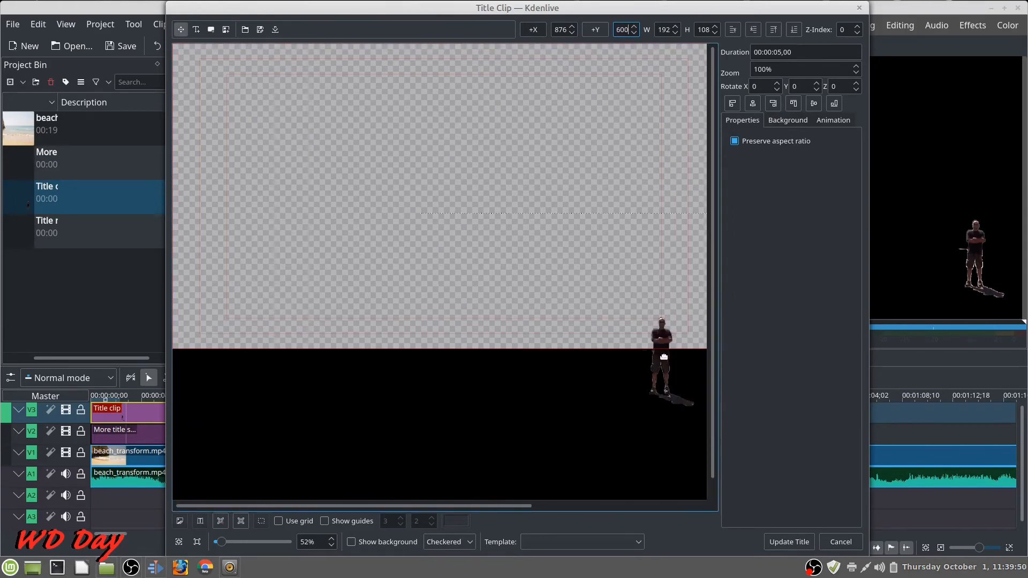
Move the standing man image to the upper-left area of the title frame, update the title, and preview it at the timeline's start
left_click_drag(657, 344, 266, 100)
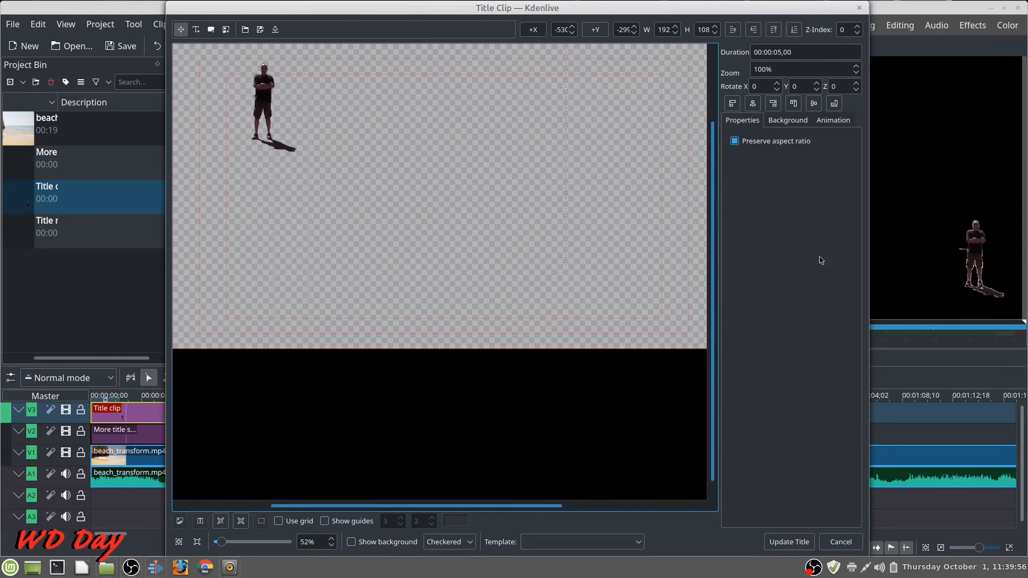
left_click(788, 542)
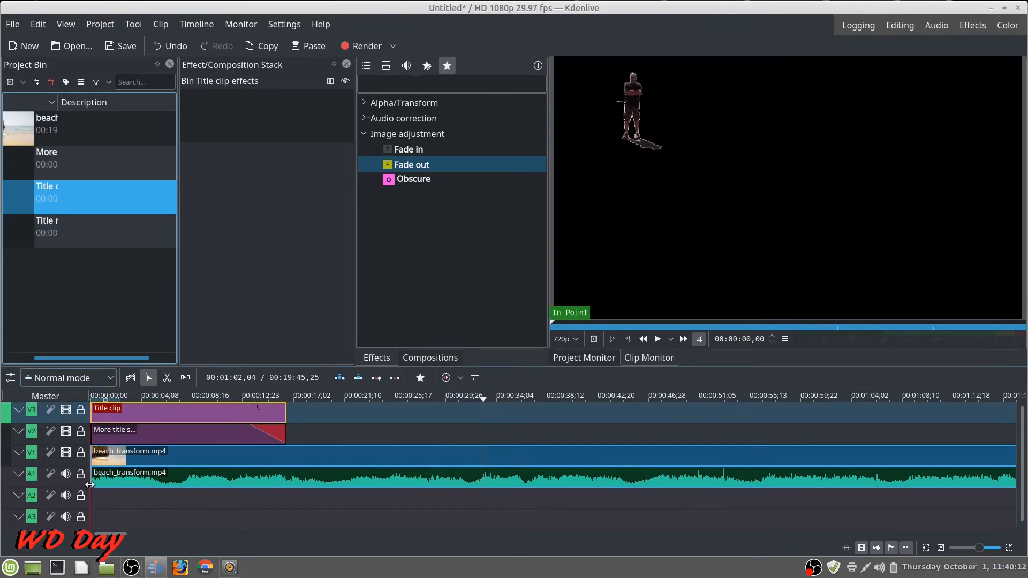
left_click(113, 457)
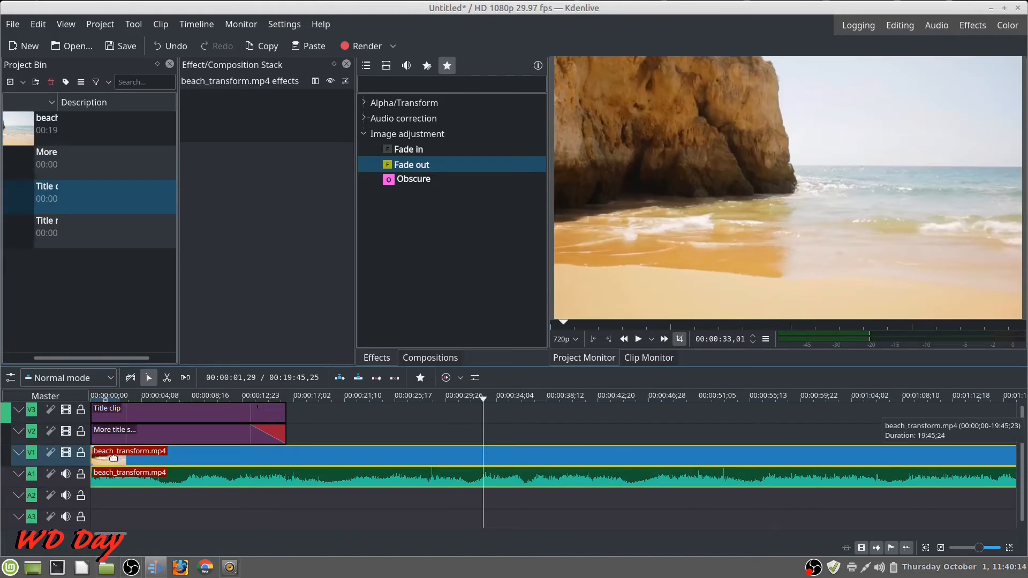
key("Home")
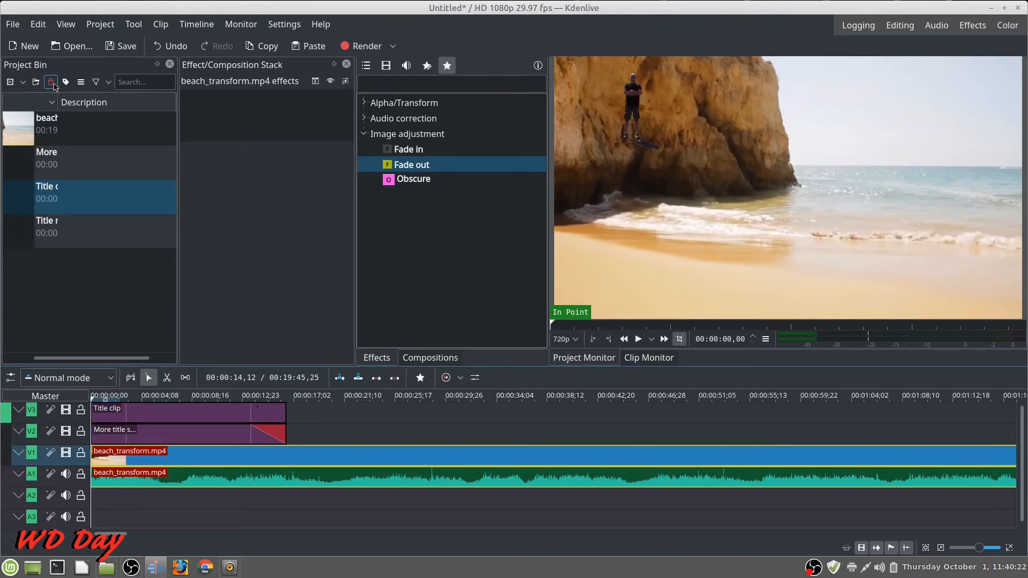
Edit the image title clip to move the standing man to X 76, Y 68 with an image width of 2000, and preview it
right_click(100, 191)
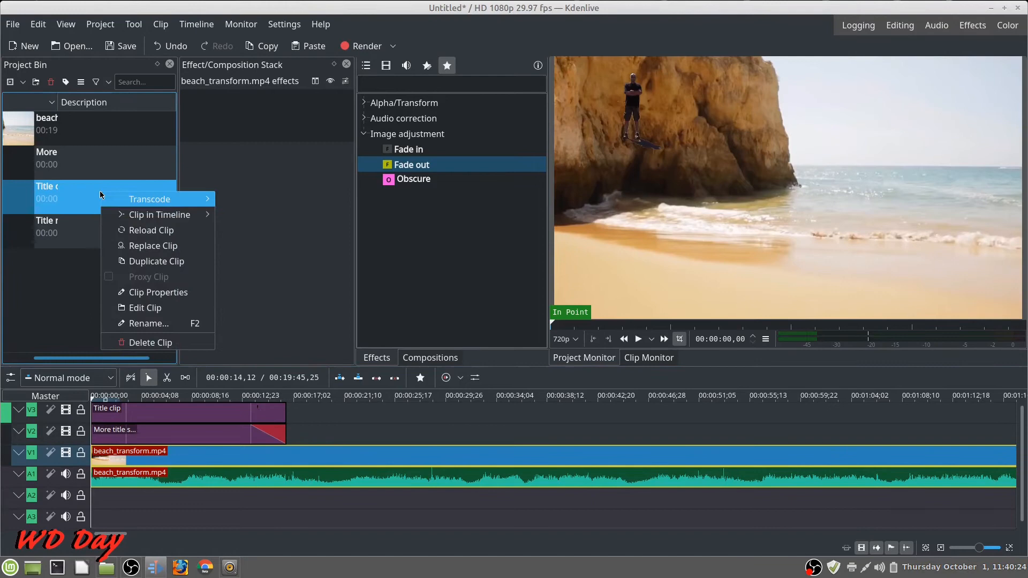
left_click(156, 308)
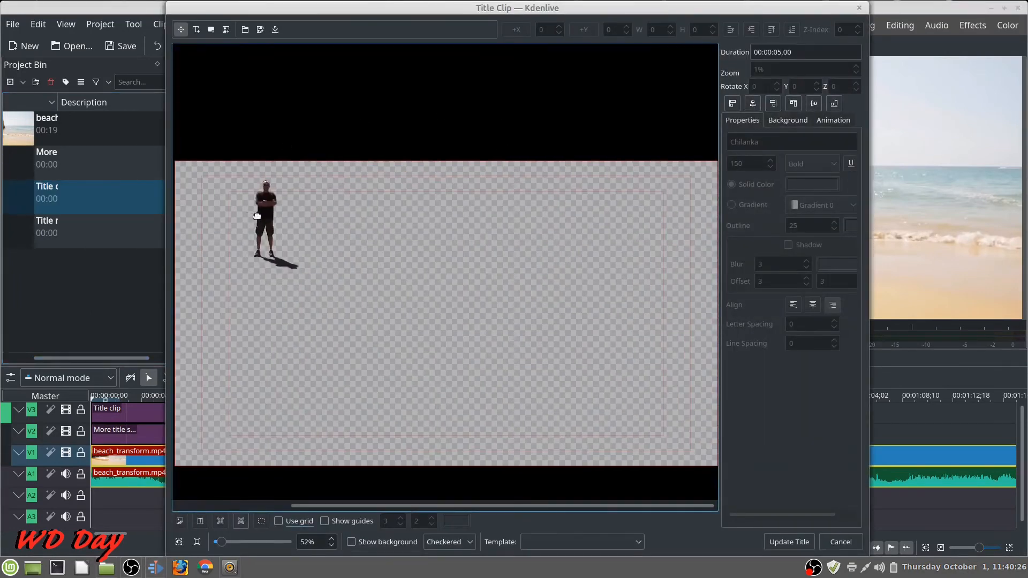
left_click_drag(256, 215, 427, 286)
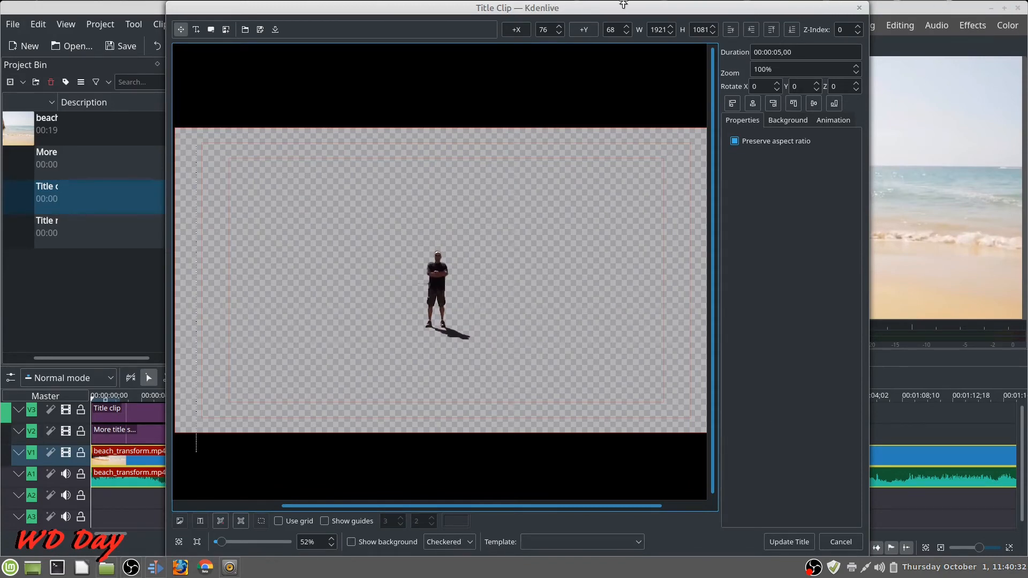
left_click(670, 28)
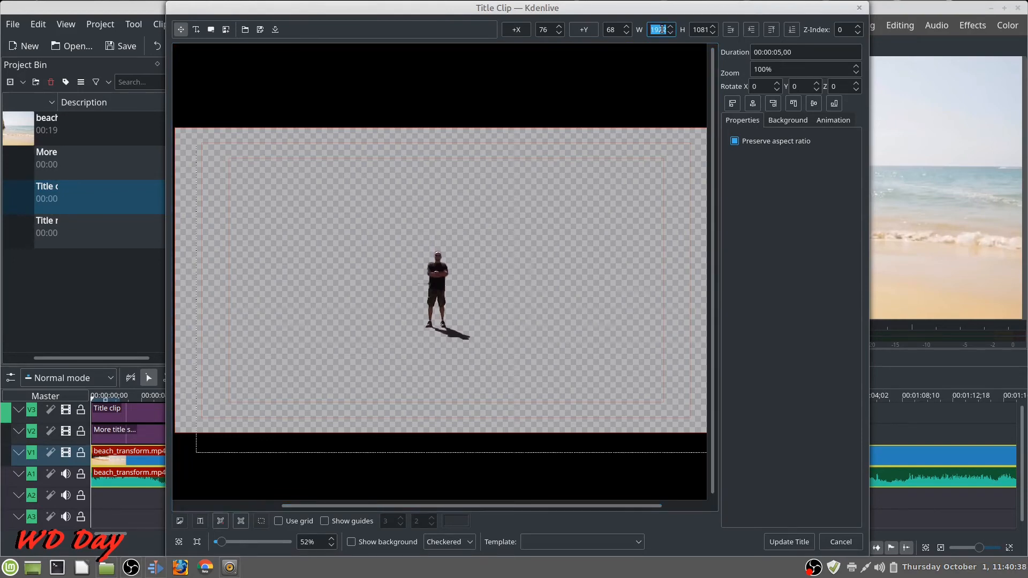
type("2000")
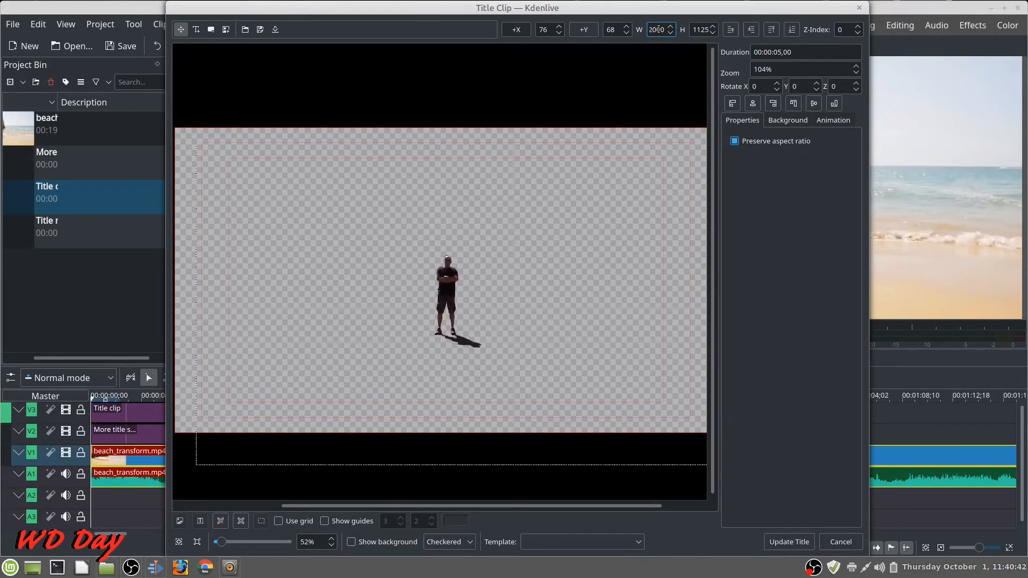
left_click(789, 541)
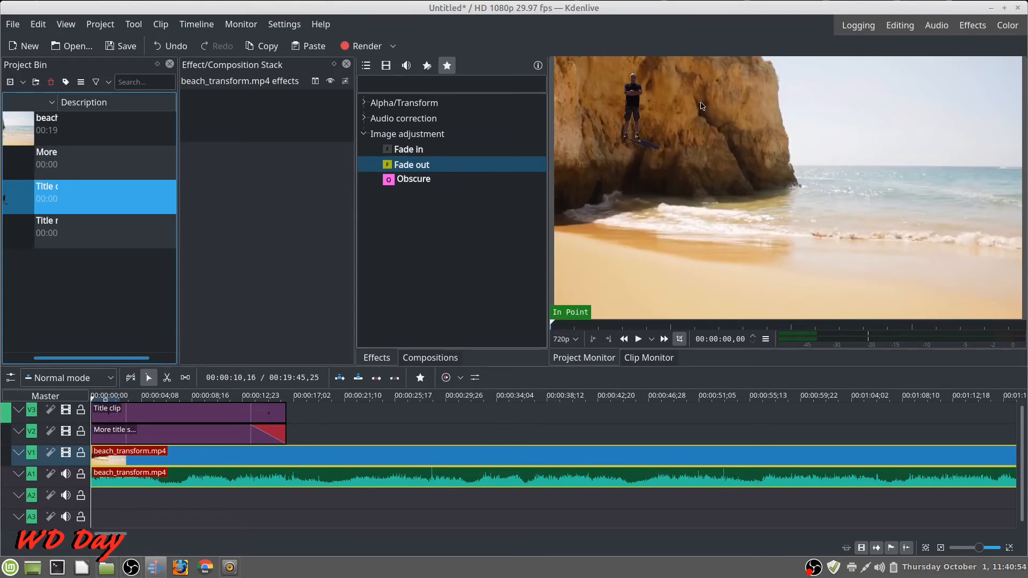
left_click(701, 105)
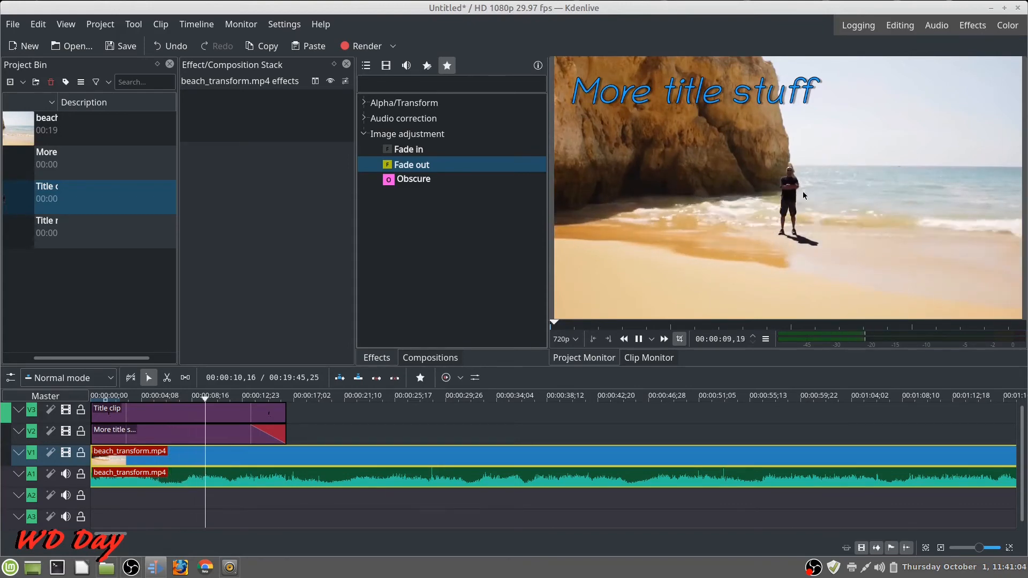
left_click(638, 339)
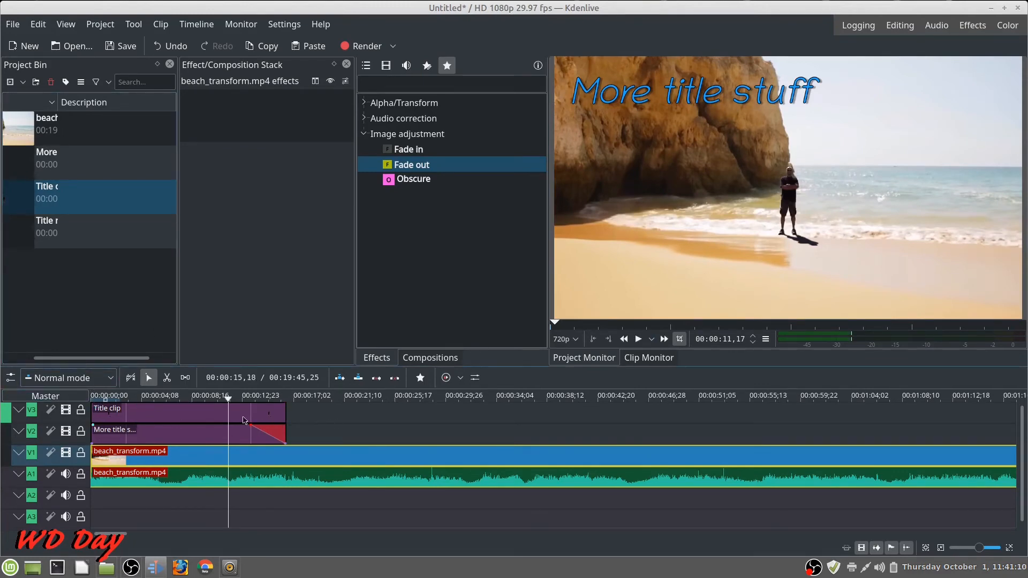
Swap the title tracks, putting "More title stuff" on V3 and the image title clip on V2 at the timeline's start, and preview playback
left_click(183, 412)
left_click_drag(183, 411, 466, 412)
left_click(181, 424)
left_click_drag(181, 425, 182, 413)
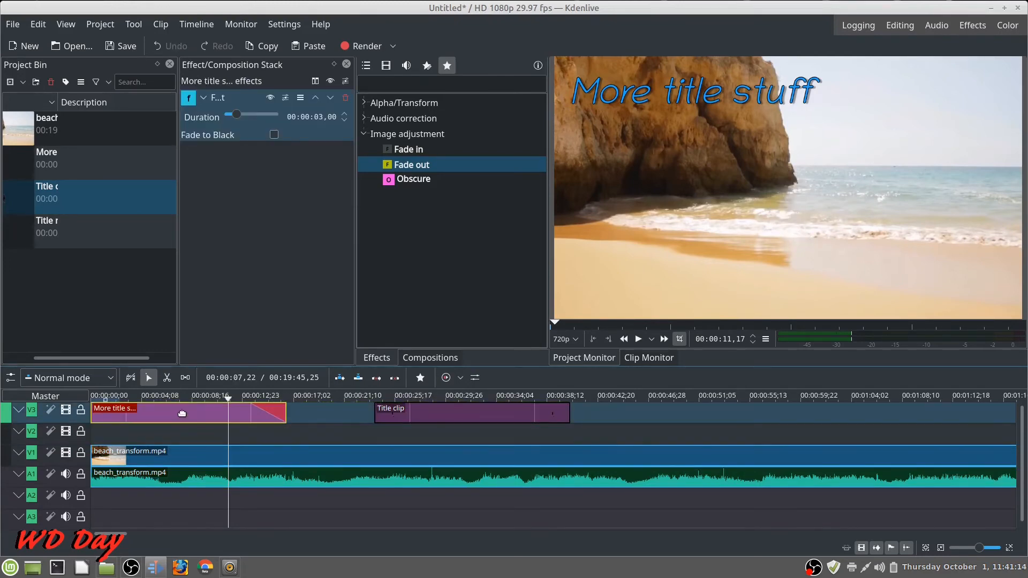
left_click_drag(482, 420, 139, 438)
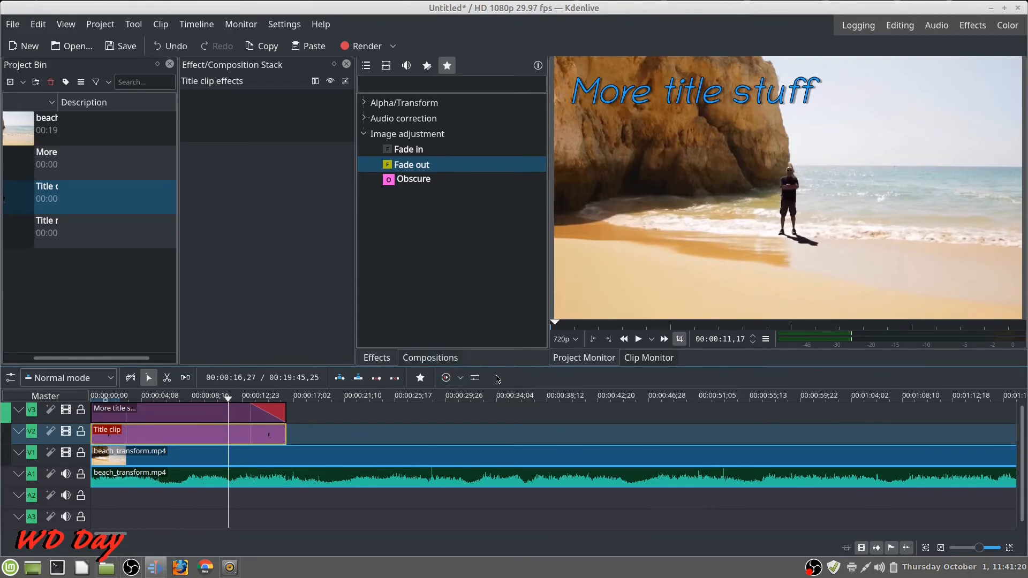
key("Home")
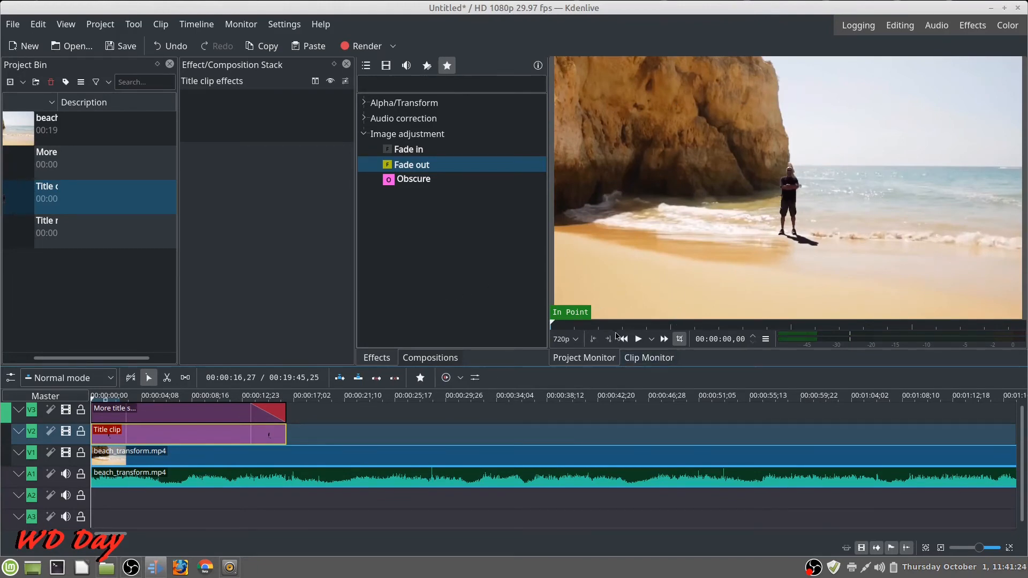
left_click(638, 339)
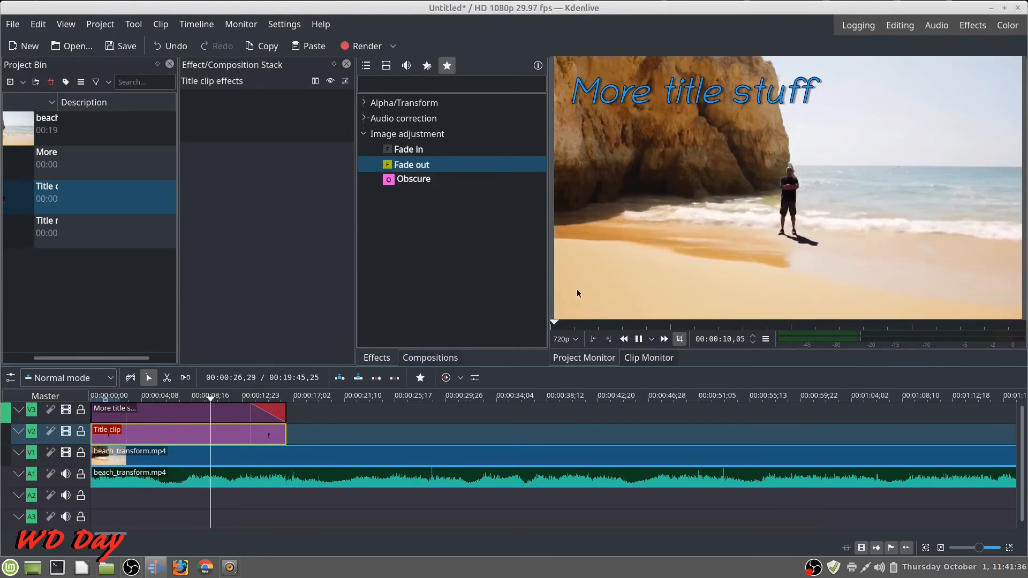
left_click(638, 339)
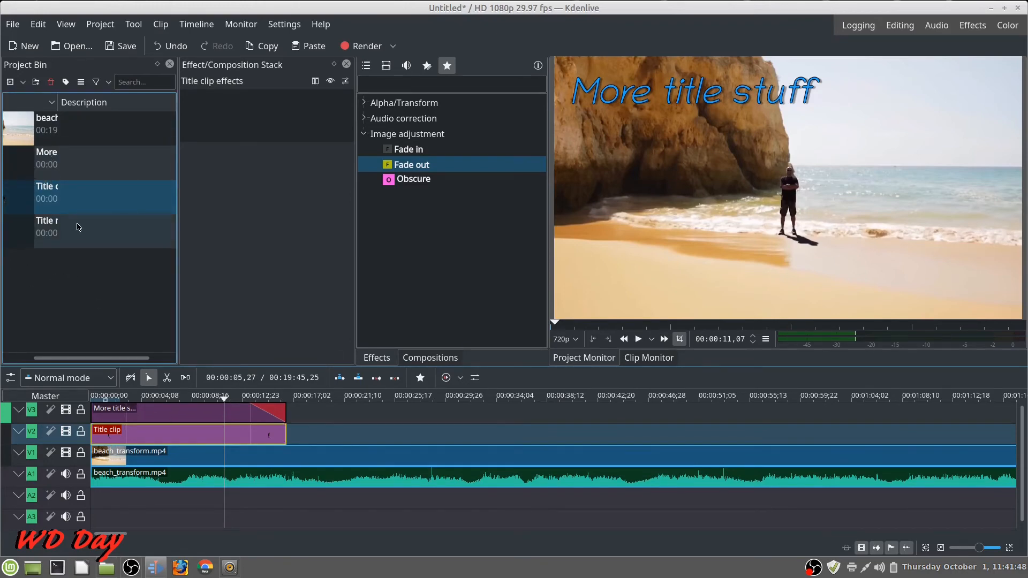
Edit the image title clip and move the standing man toward the frame's right side, at X 740, Y 229
right_click(102, 196)
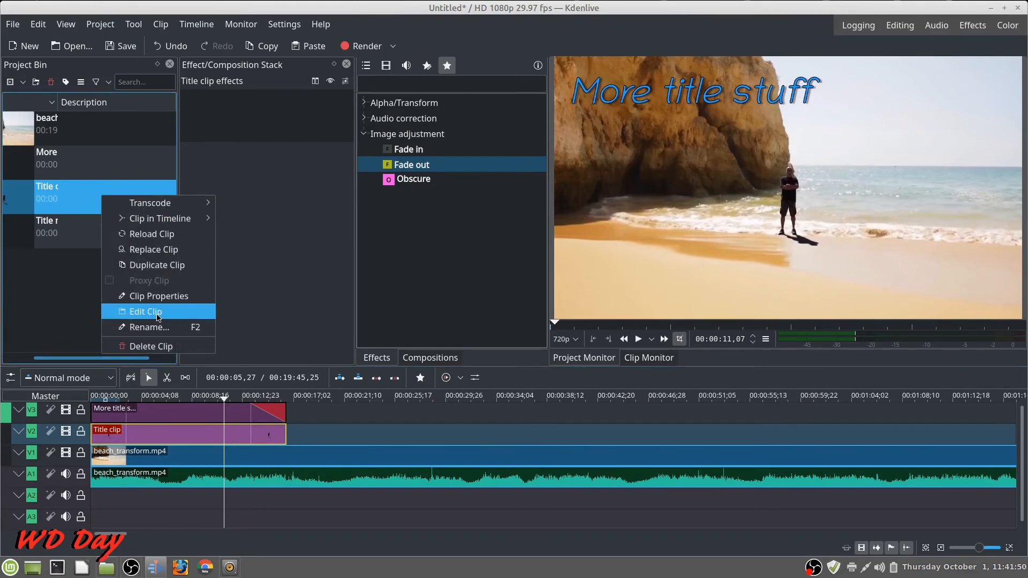
left_click(159, 318)
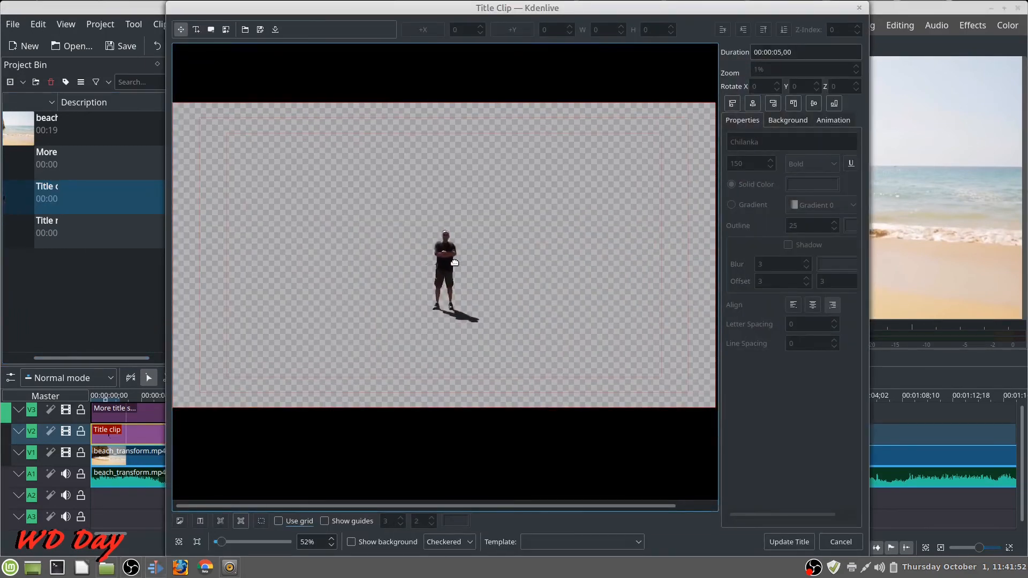
left_click_drag(455, 262, 632, 275)
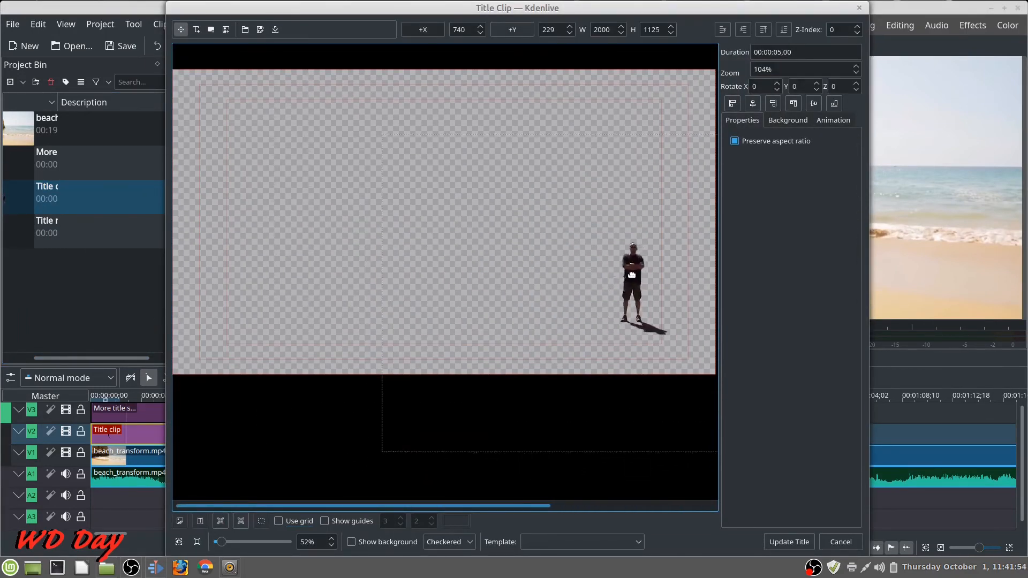
left_click(803, 542)
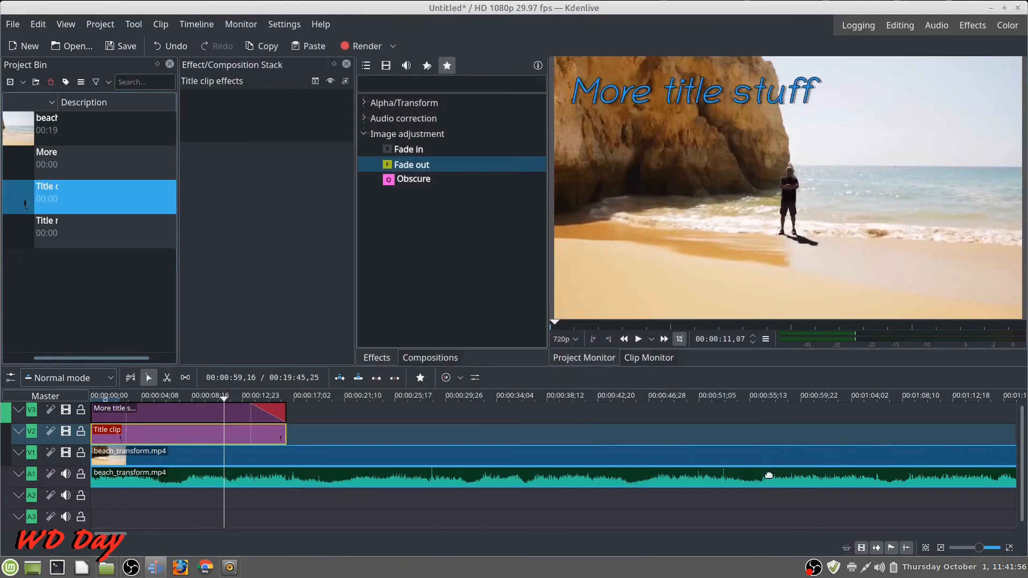
left_click(70, 236)
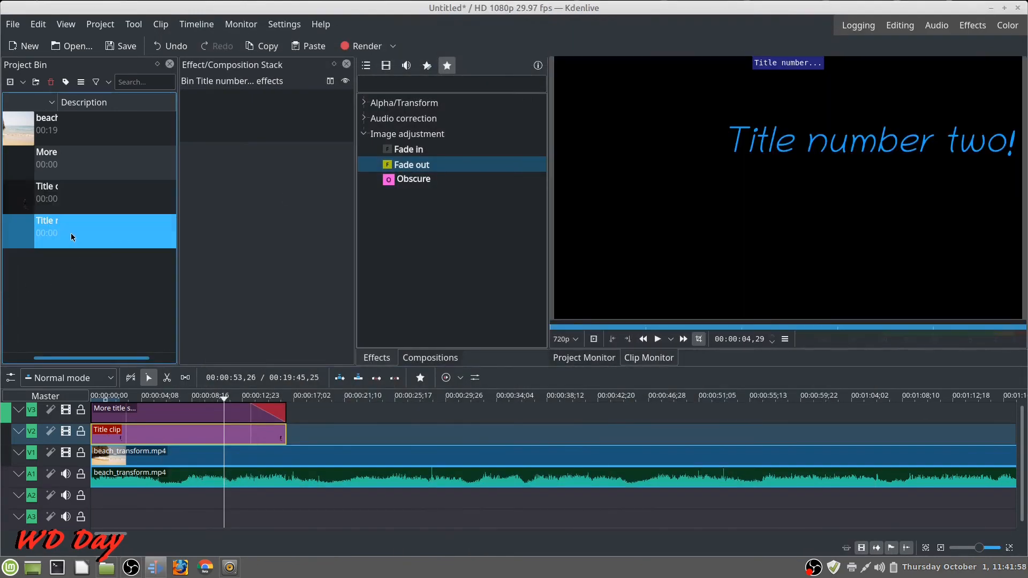
right_click(71, 233)
left_click(143, 344)
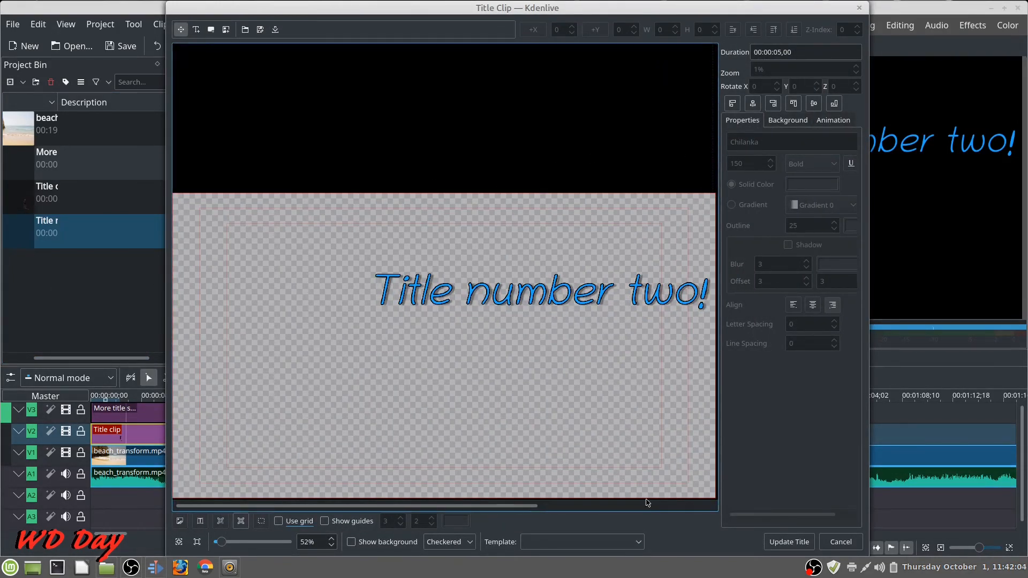
left_click(796, 546)
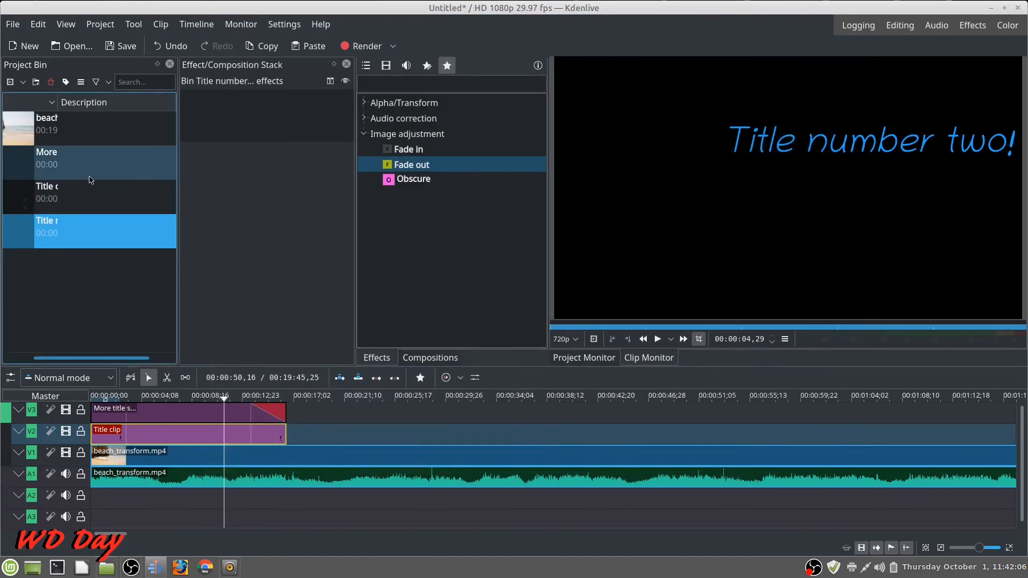
Open the "More title stuff" clip for editing and move its text near the middle of the frame, at X 426, Y 346
left_click(95, 160)
right_click(94, 161)
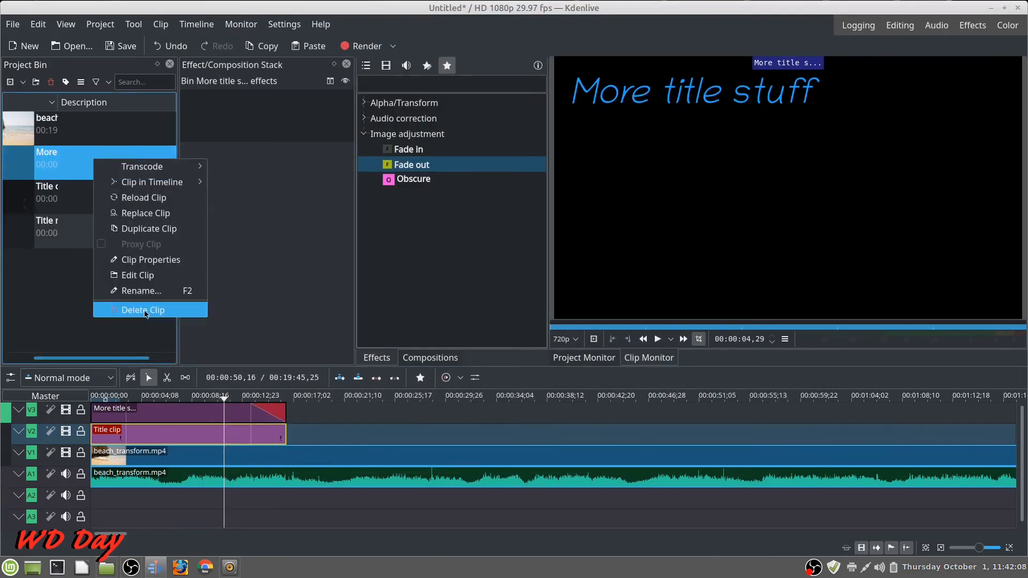
left_click(145, 275)
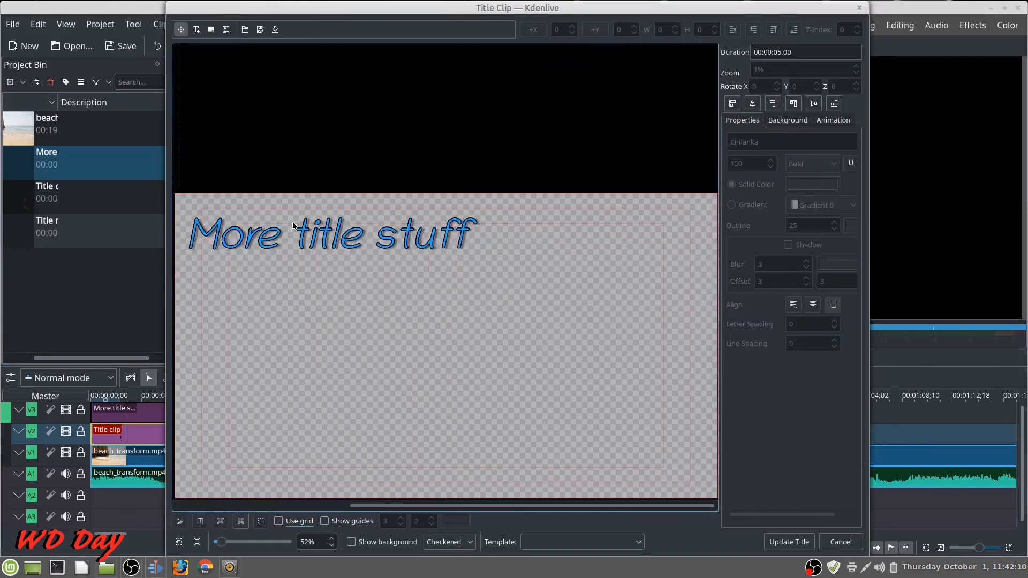
left_click_drag(372, 236, 468, 348)
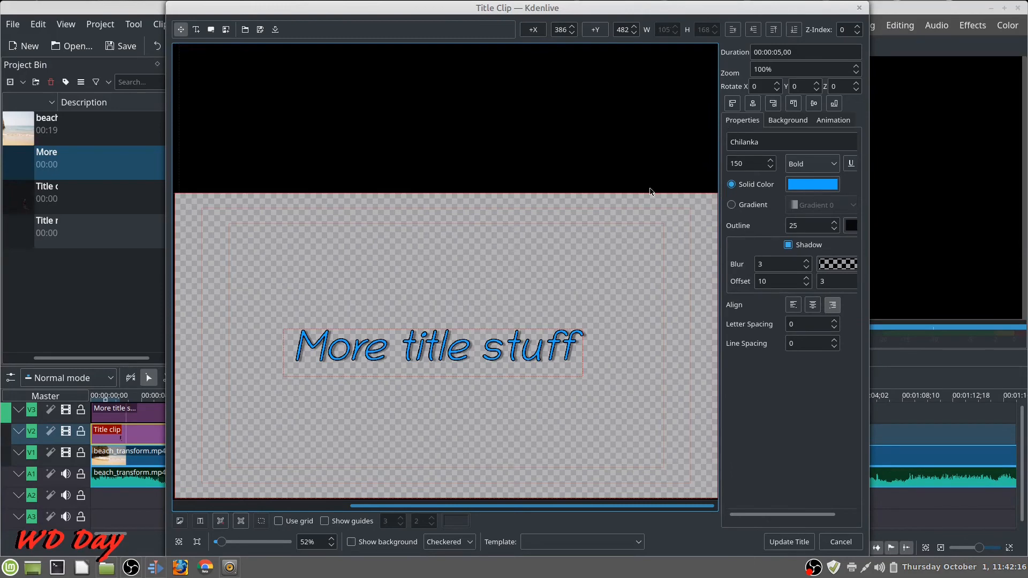
left_click_drag(458, 351, 468, 314)
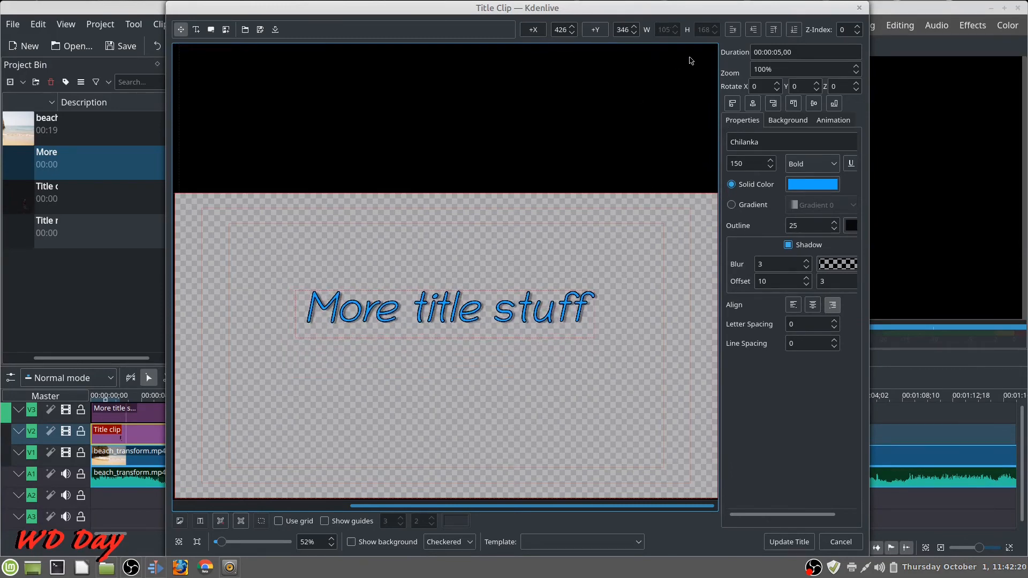
Set the title animation's start frame around the "More title stuff" text, resized to 645 high with its origin at X 402, Y 264
left_click(835, 121)
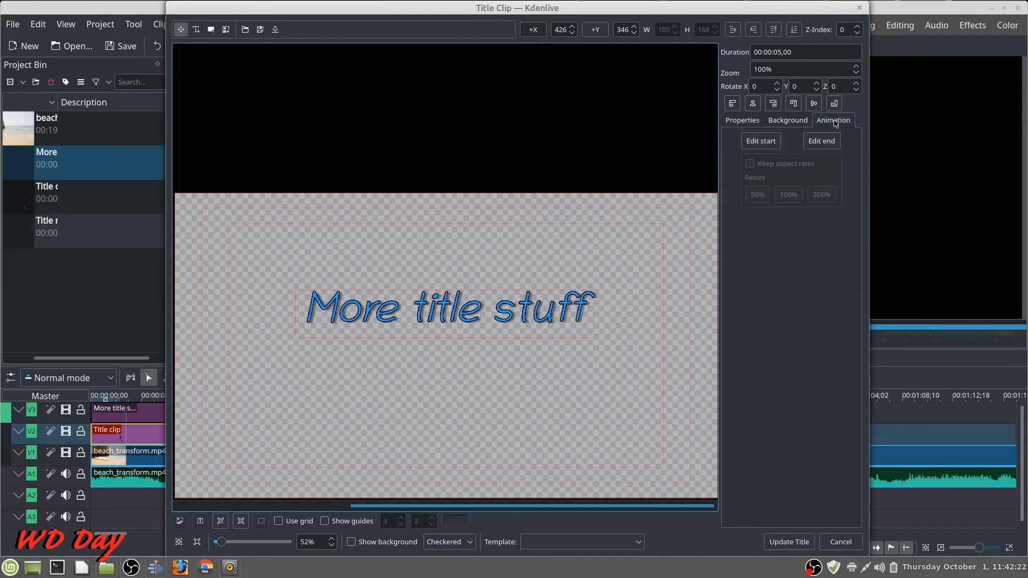
left_click(771, 149)
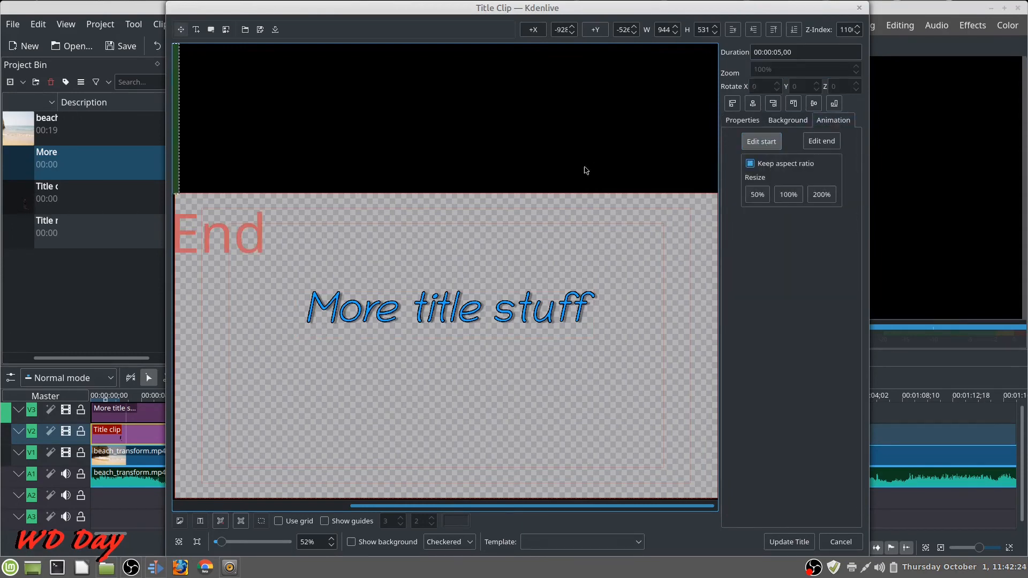
left_click(757, 195)
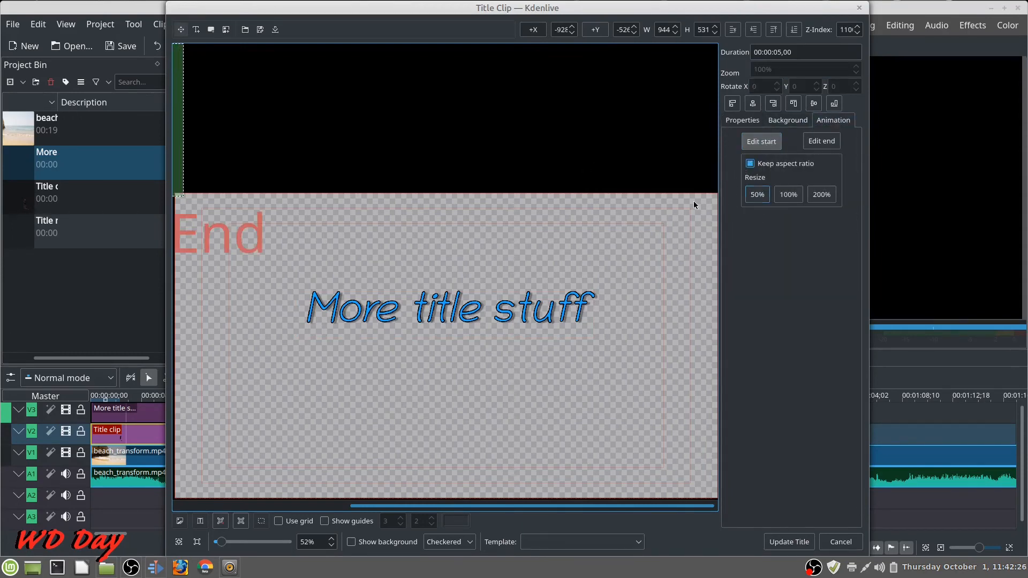
scroll(597, 506, "left", 3)
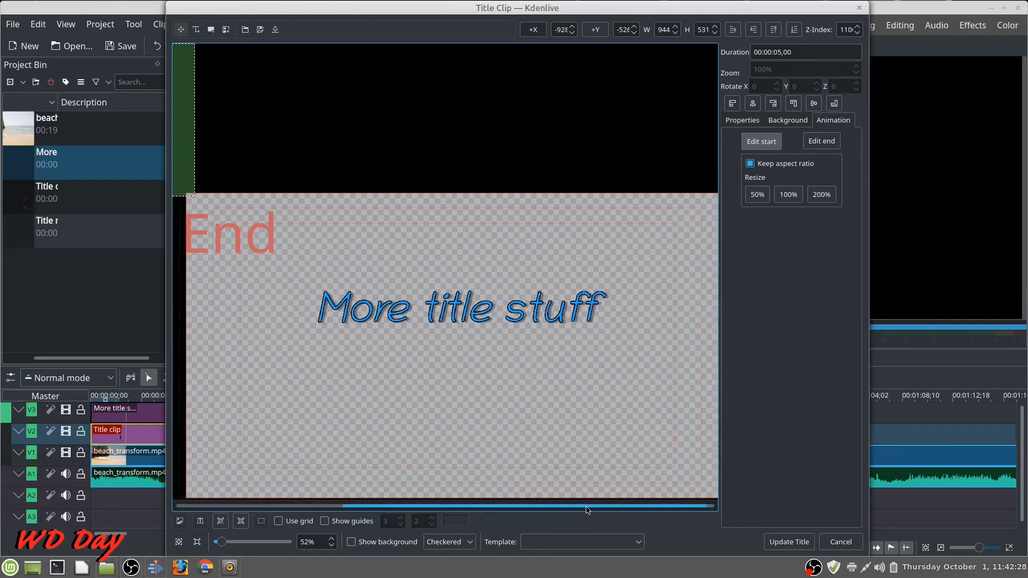
left_click_drag(213, 101, 593, 331)
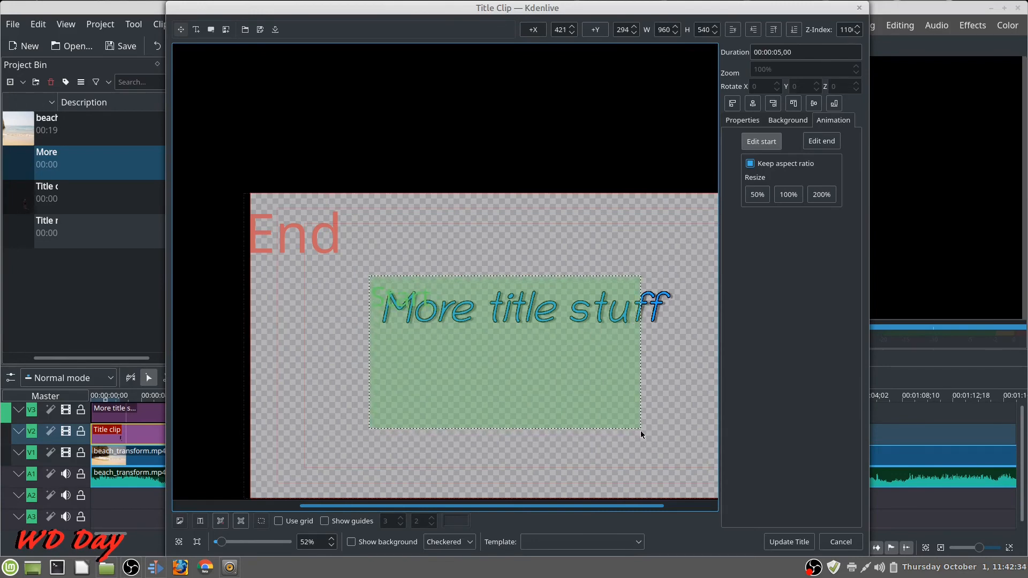
left_click_drag(640, 428, 693, 458)
left_click_drag(564, 406, 559, 393)
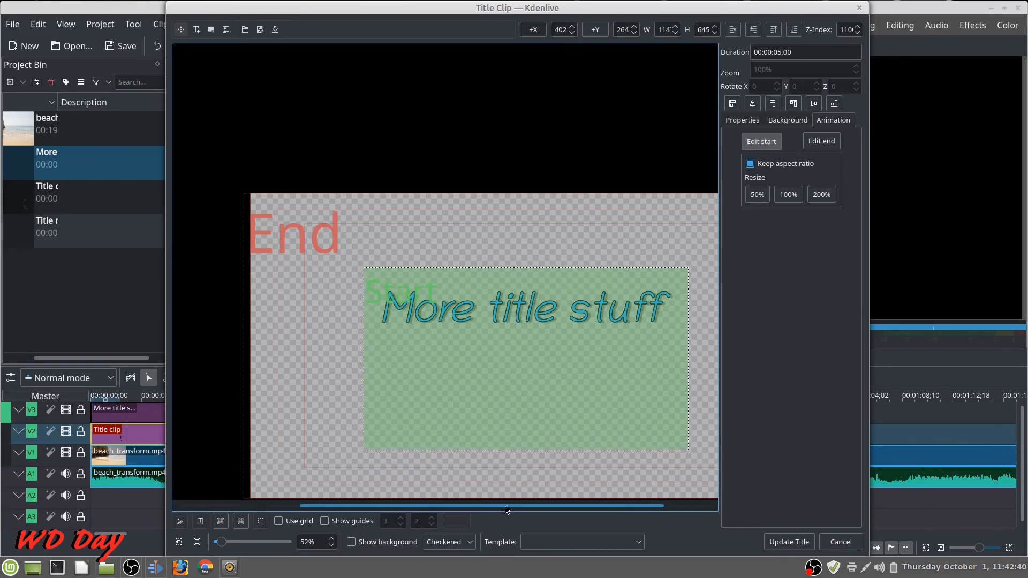
left_click_drag(544, 508, 612, 508)
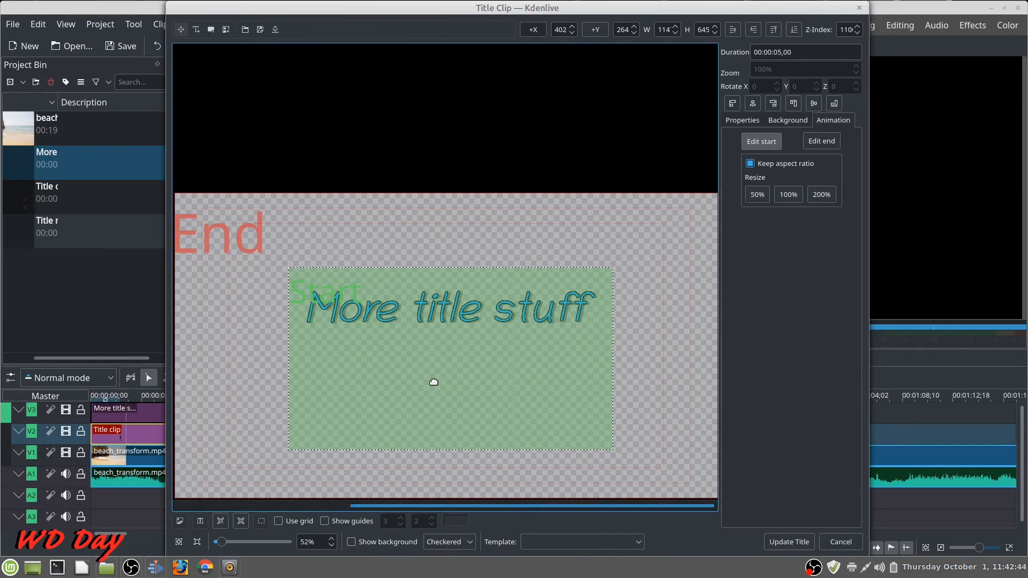
Move the animation's start frame to X 392, Y 243, check the end frame, and update the title
left_click_drag(432, 378, 429, 372)
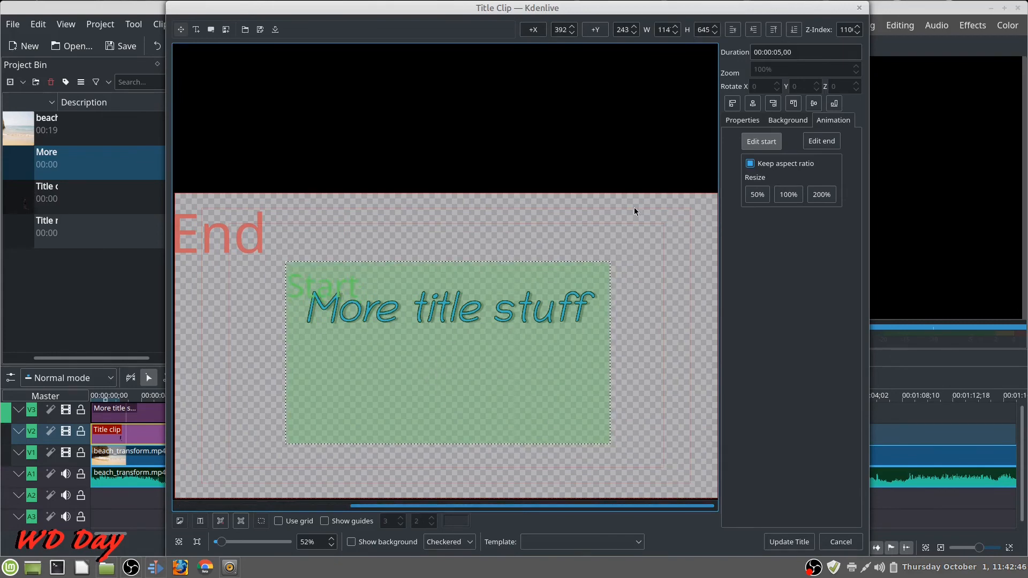
left_click(821, 142)
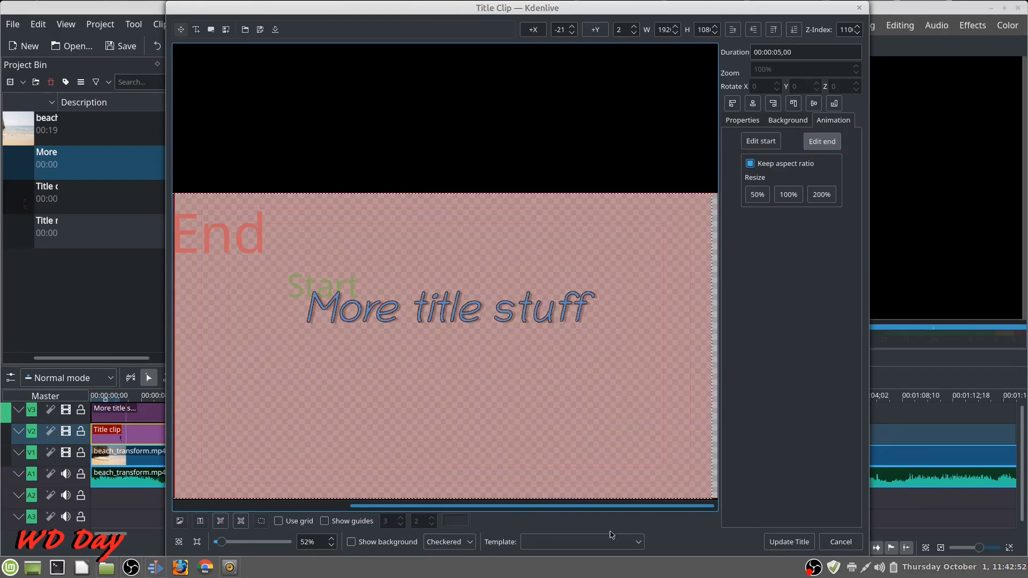
left_click(800, 542)
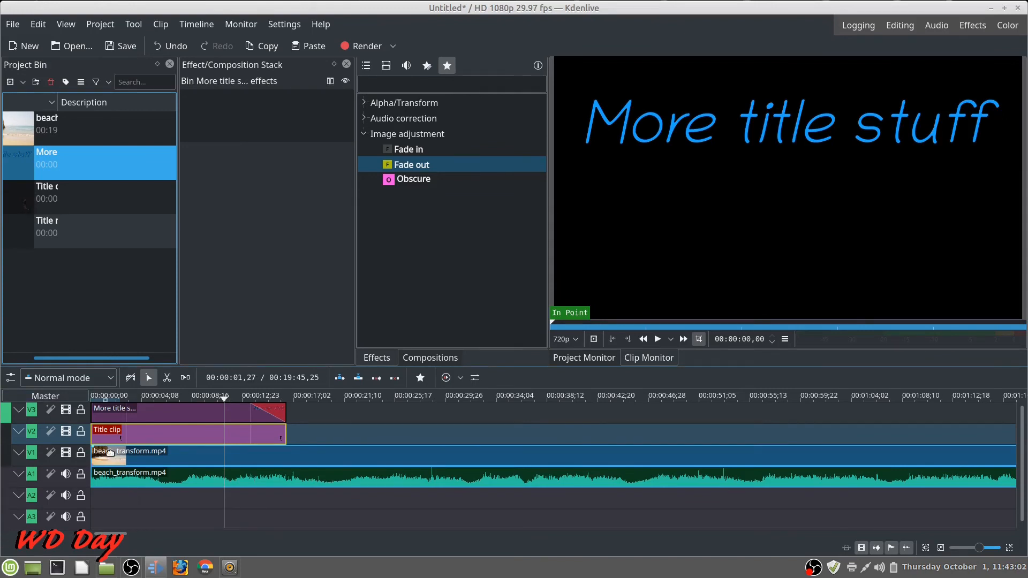
Play the timeline from its beginning to preview the animated "More title stuff" title over the beach footage
left_click(108, 454)
key("Home")
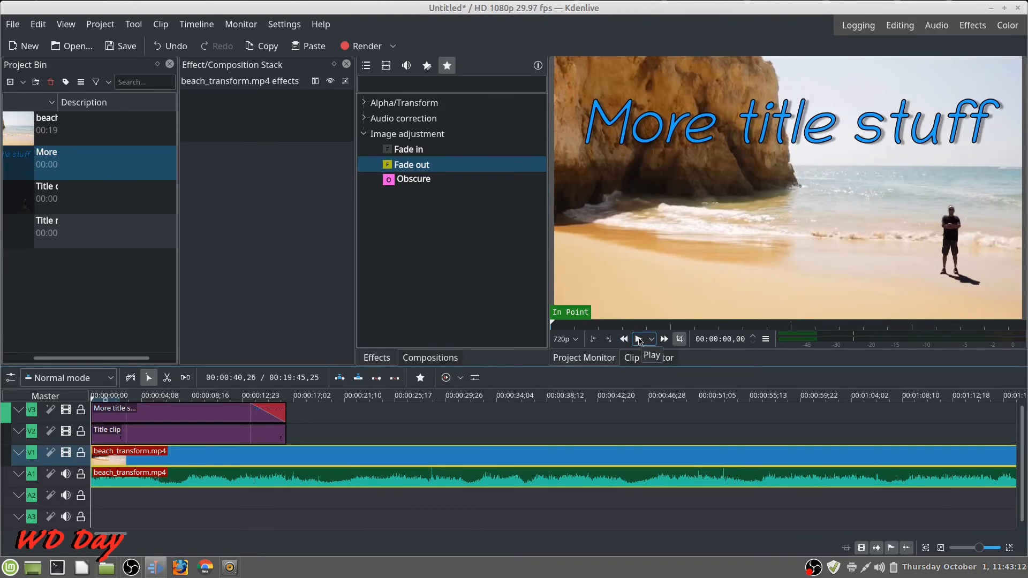
left_click(638, 340)
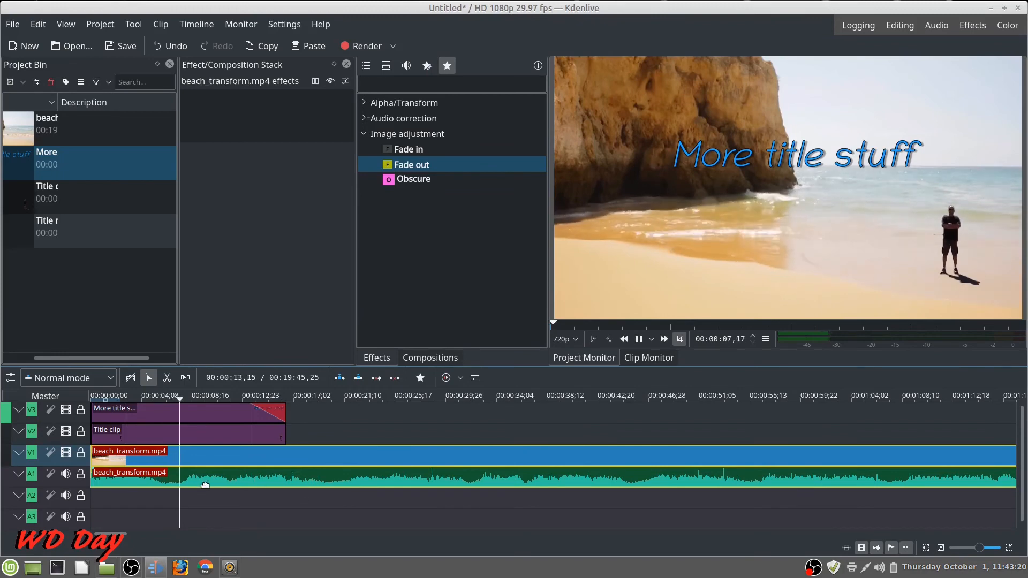
left_click(718, 283)
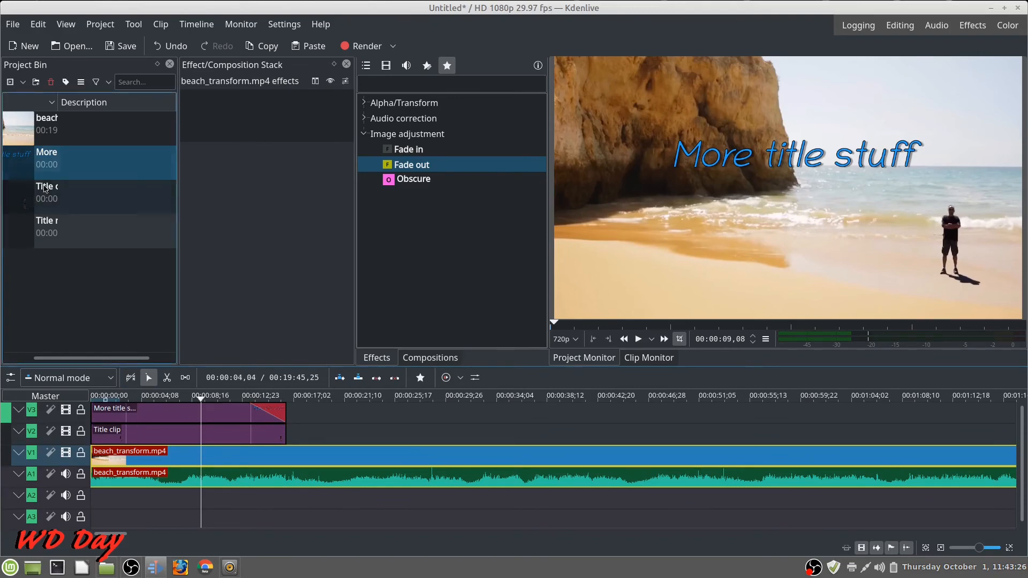
Edit the "More title stuff" clip, move its text low in the frame at X 349, Y 795, update it and preview playback
right_click(91, 165)
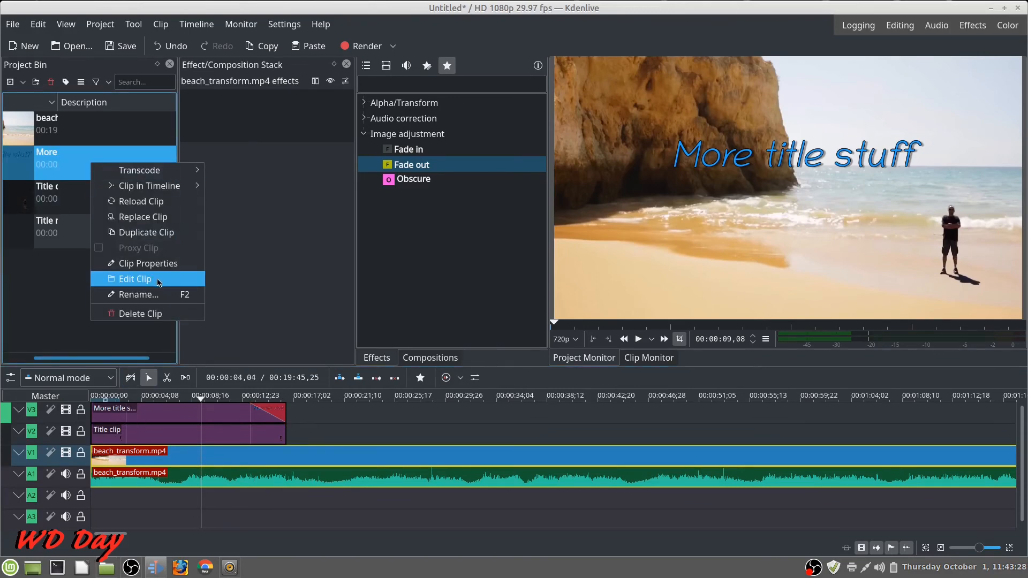
left_click(172, 276)
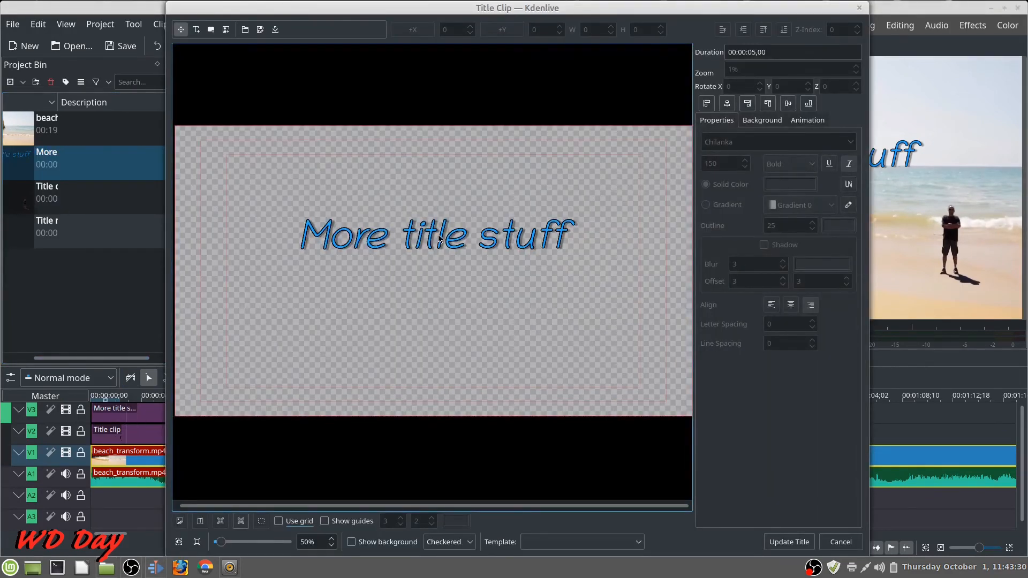
left_click_drag(439, 238, 414, 358)
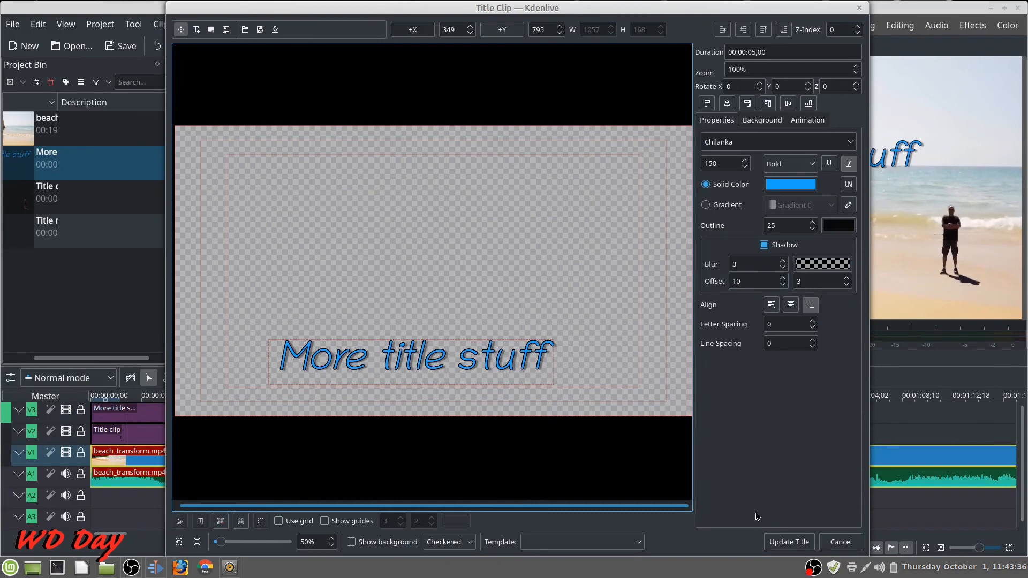
left_click(790, 542)
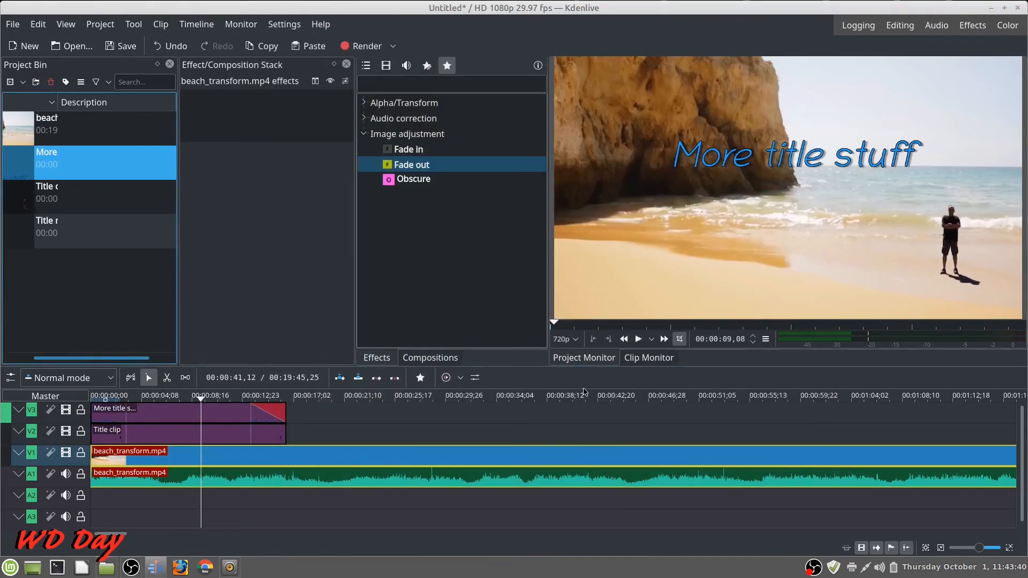
key("Home")
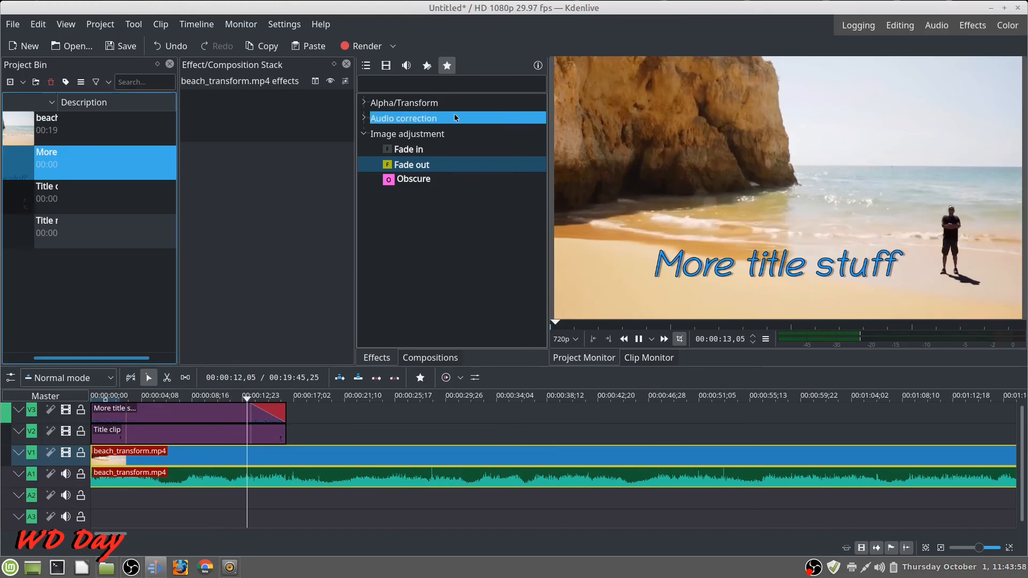
mouse_move(1022, 163)
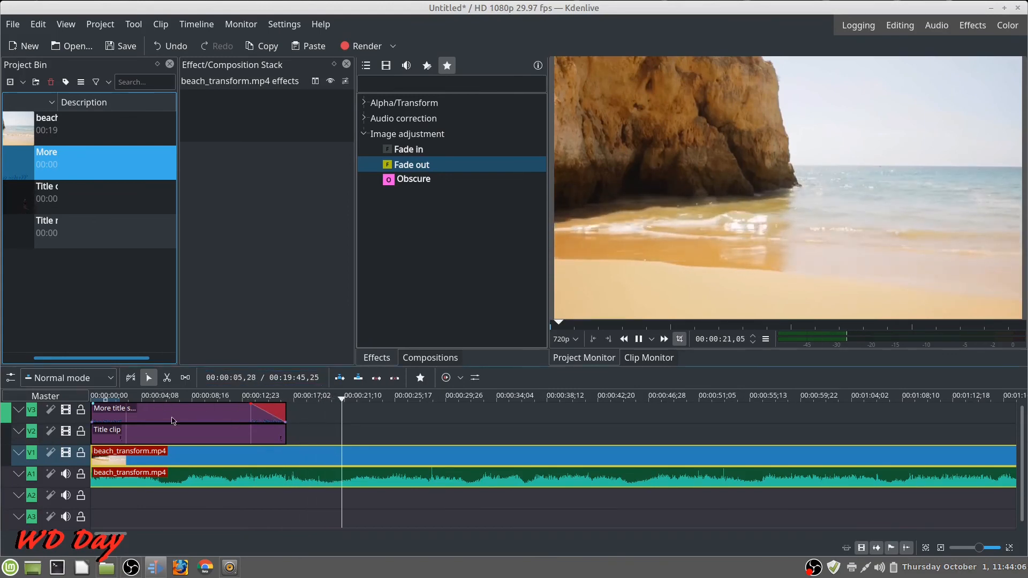
Add a Fade out effect to the image title clip on V2 and preview playback through the end of both titles
left_click(173, 421)
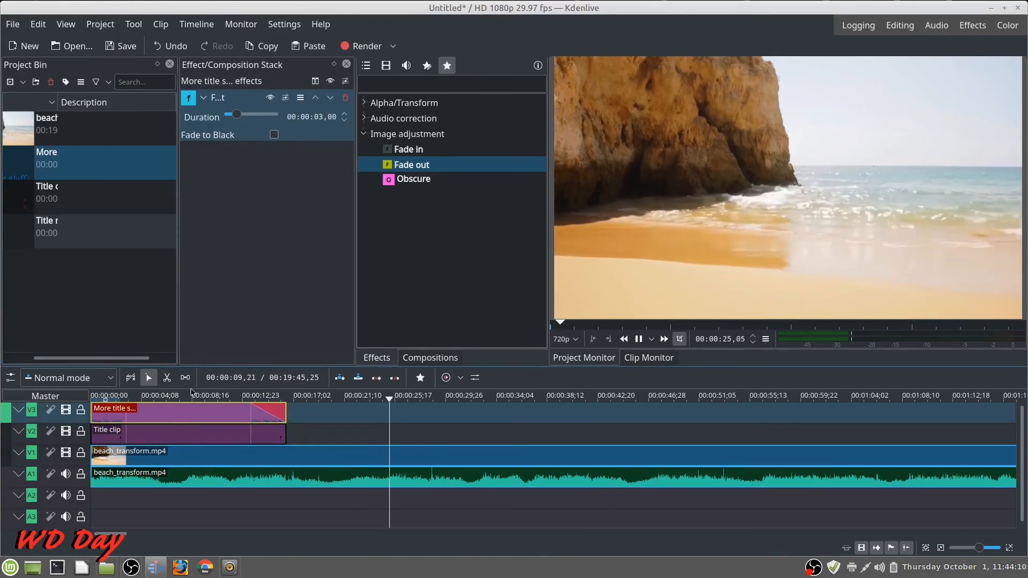
left_click(182, 395)
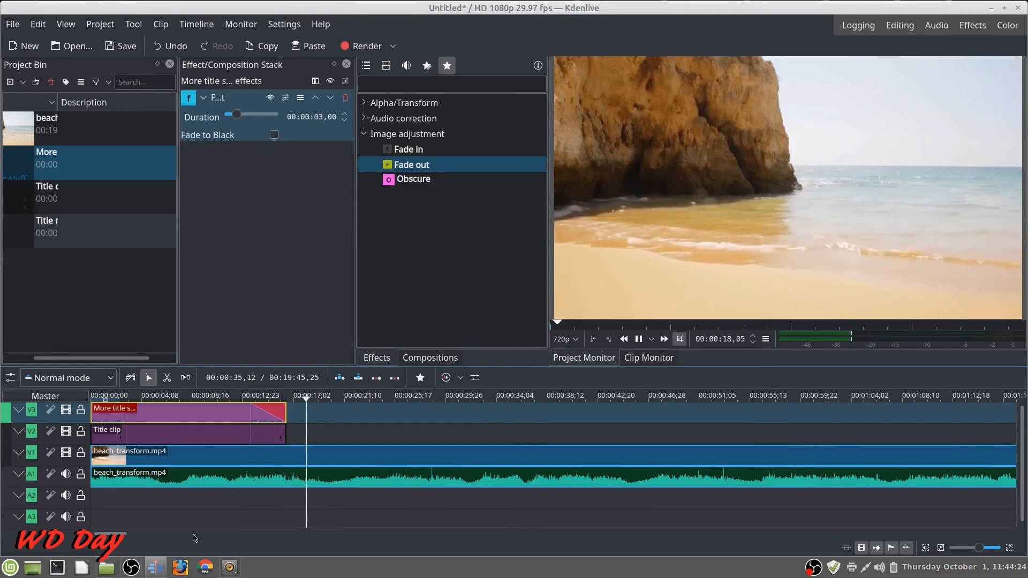
left_click(271, 437)
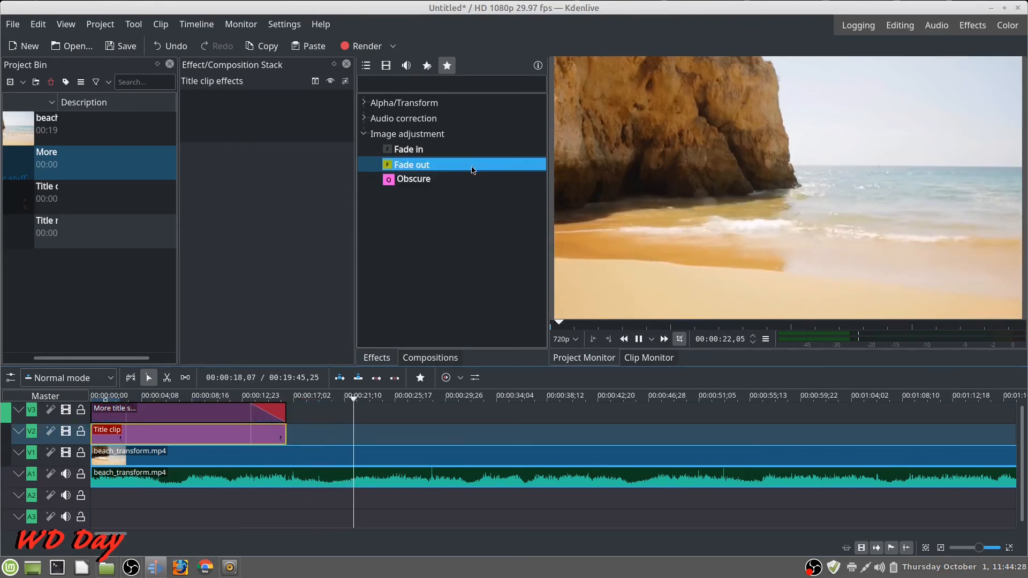
left_click(473, 169)
double_click(471, 169)
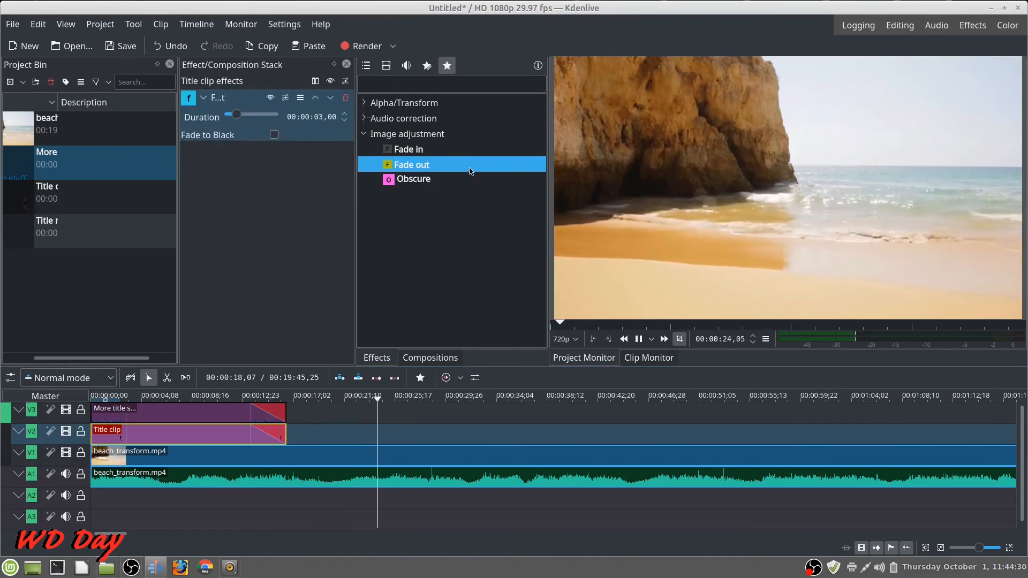
left_click(183, 397)
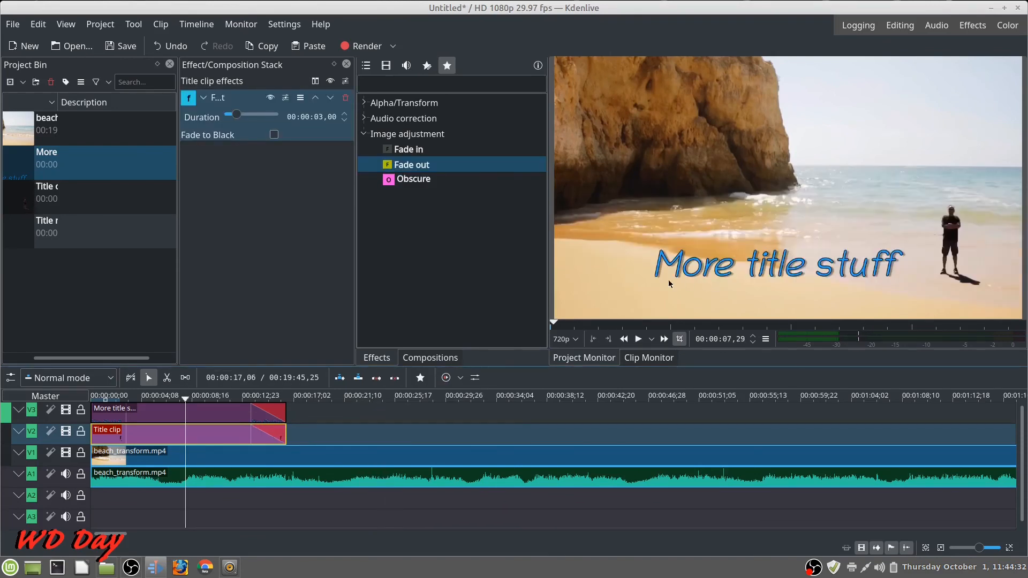
left_click(637, 339)
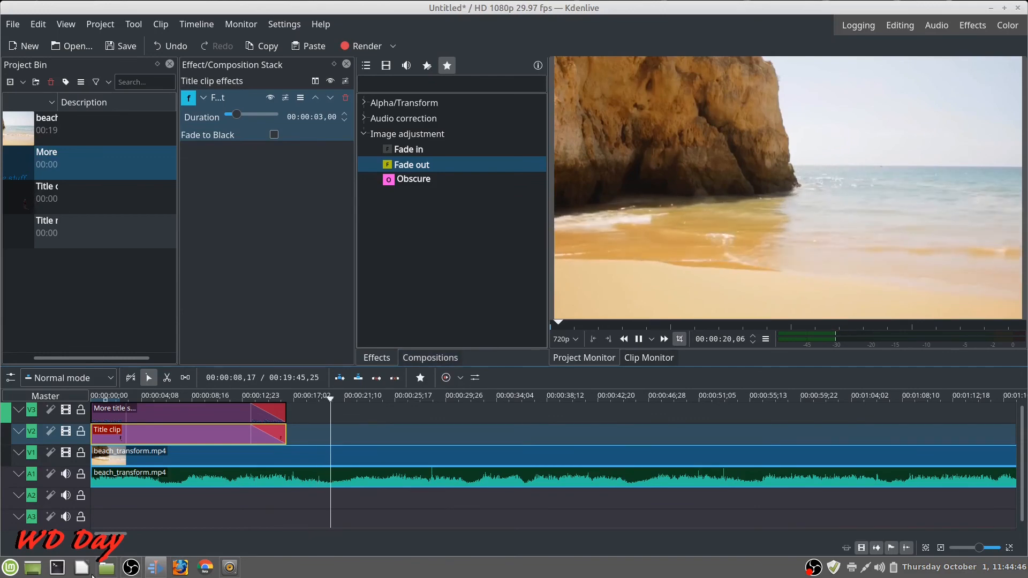
Switch to OBS, review the Mic/Aux audio filters with the Noise Gate settings and the filter types available to add, and close the filters
mouse_move(131, 571)
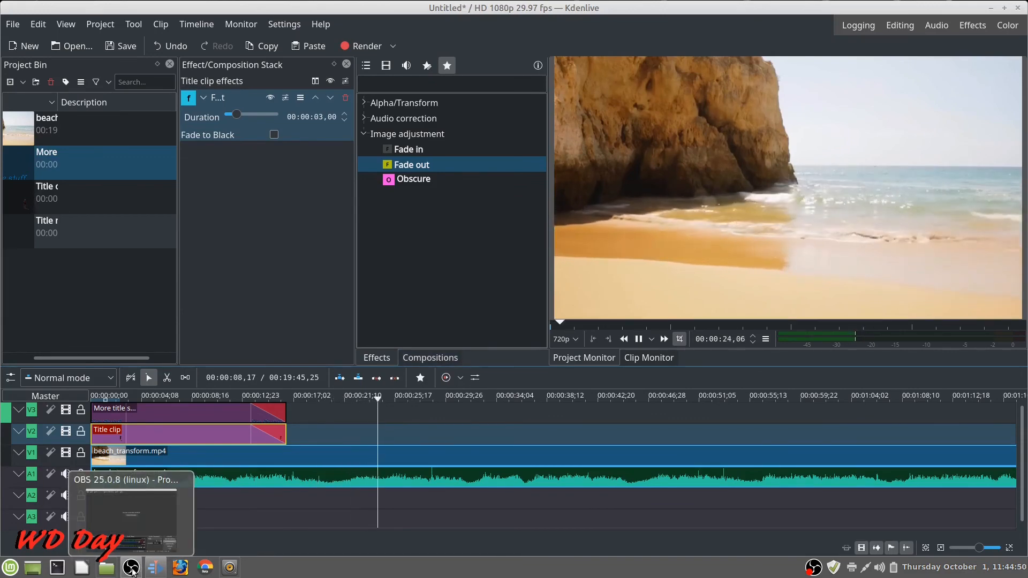
left_click(131, 567)
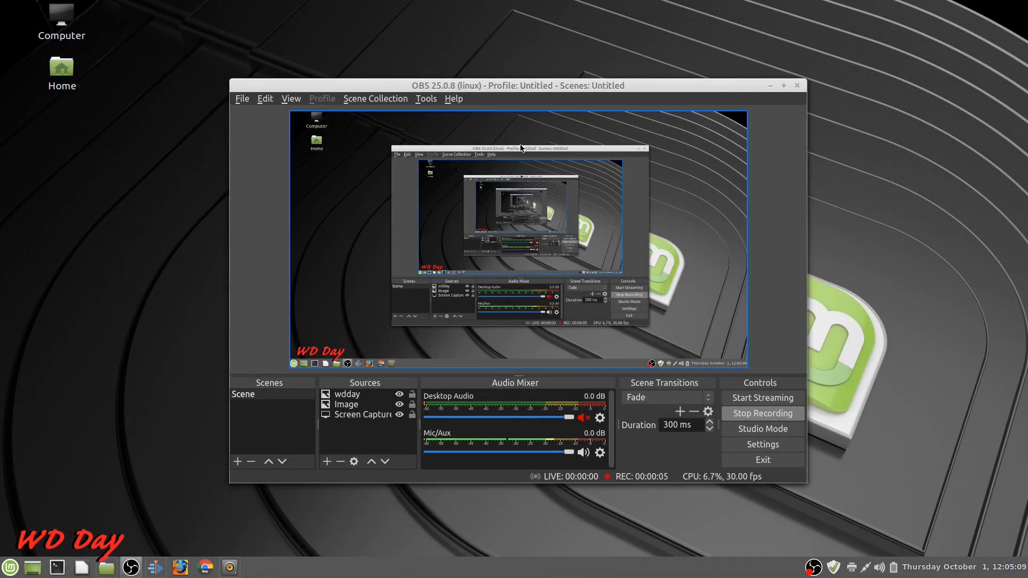
left_click(600, 453)
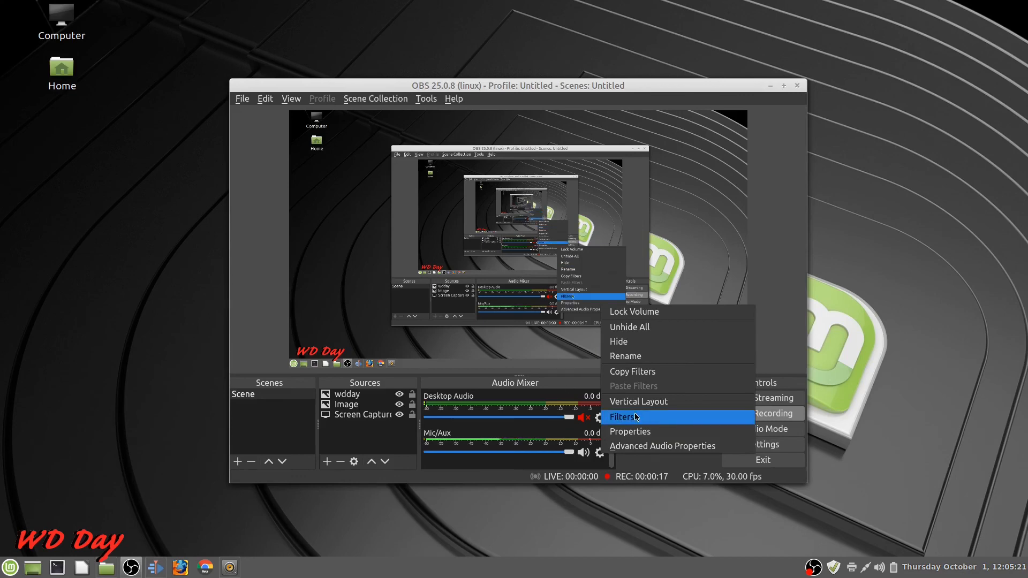
left_click(652, 421)
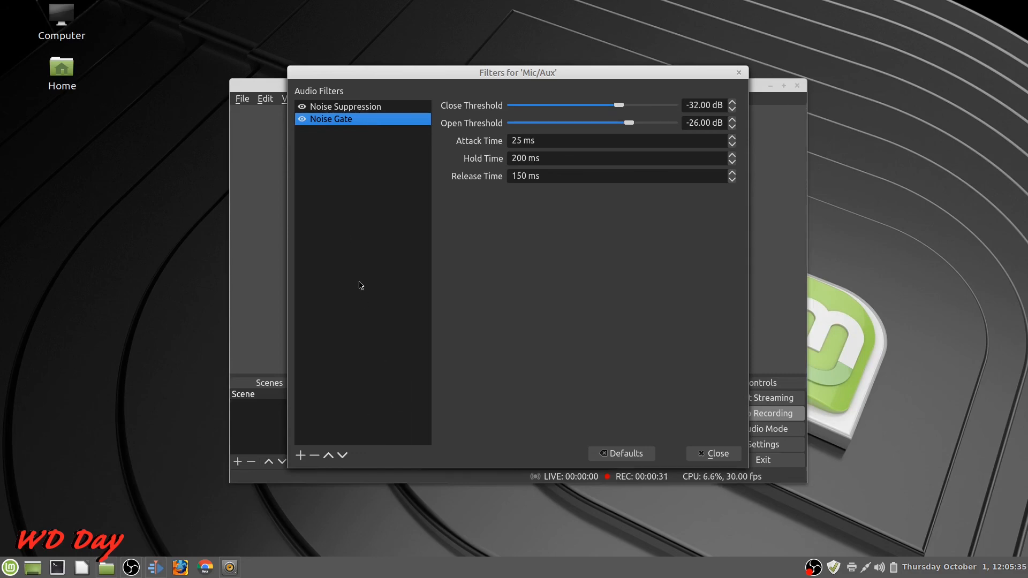
mouse_move(375, 265)
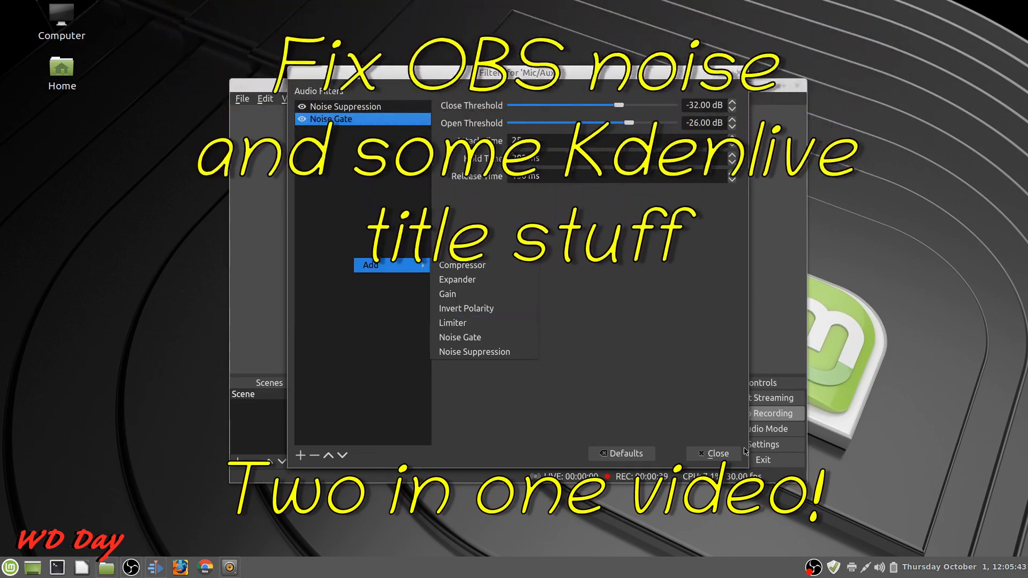
left_click(723, 456)
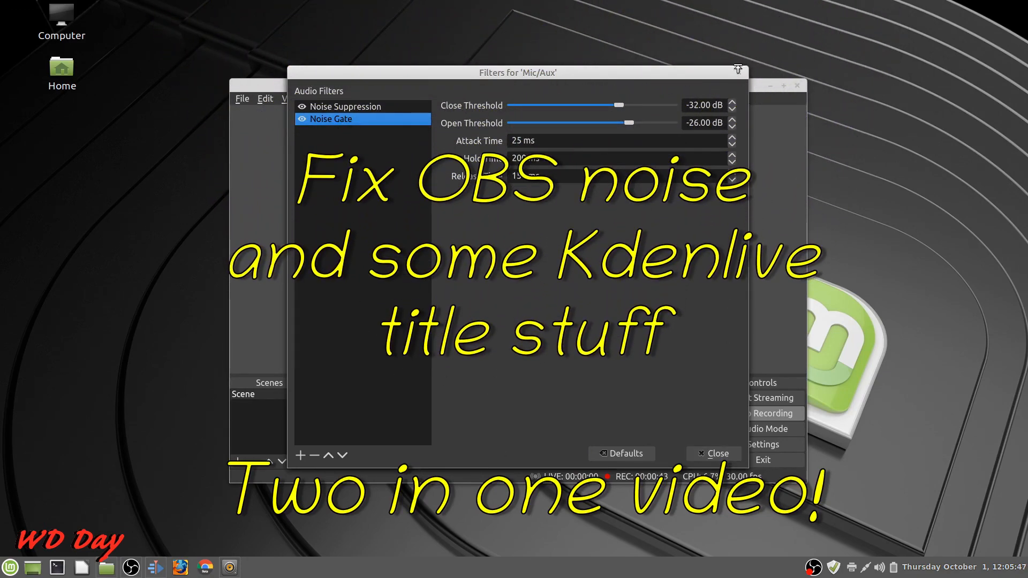
left_click(718, 454)
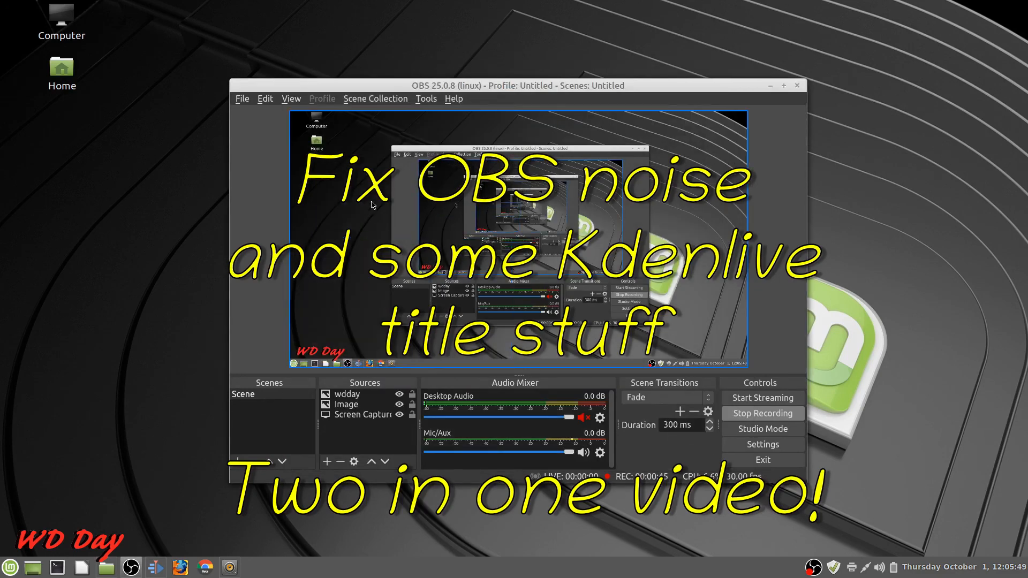